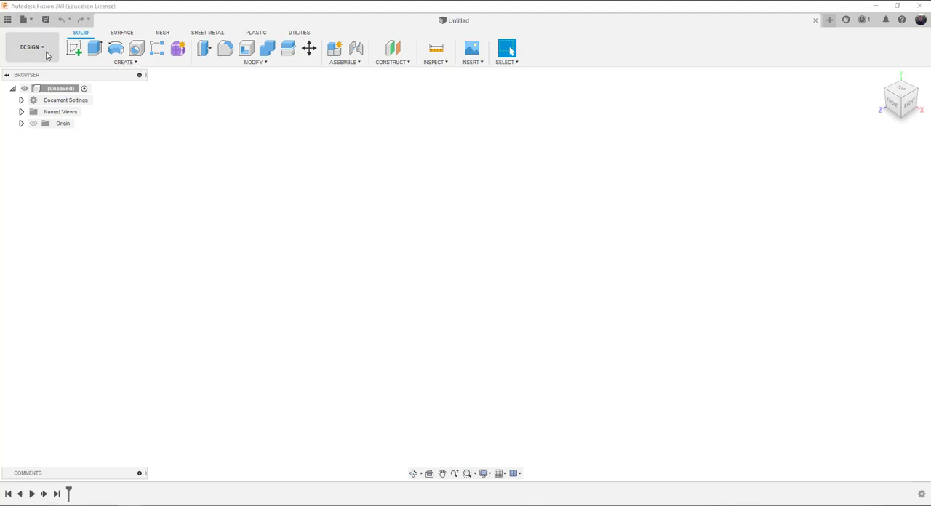
left_click(43, 50)
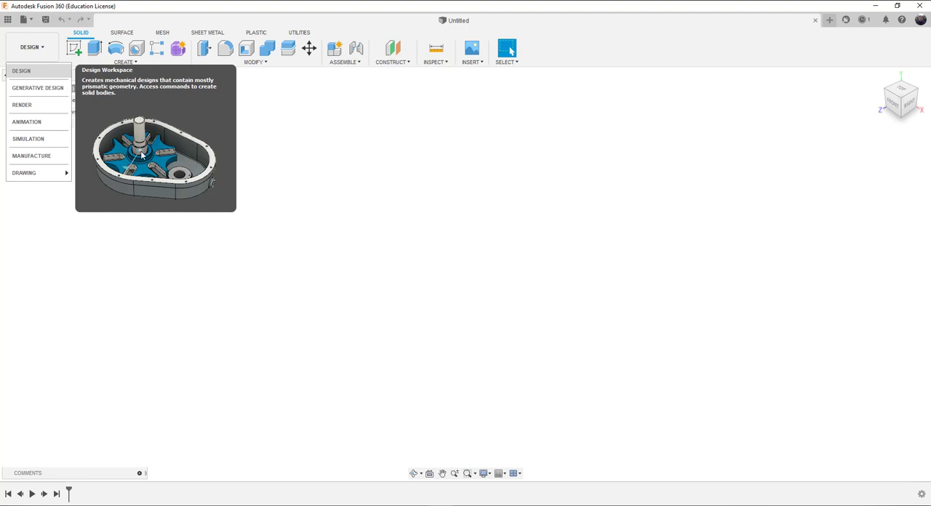
left_click(295, 147)
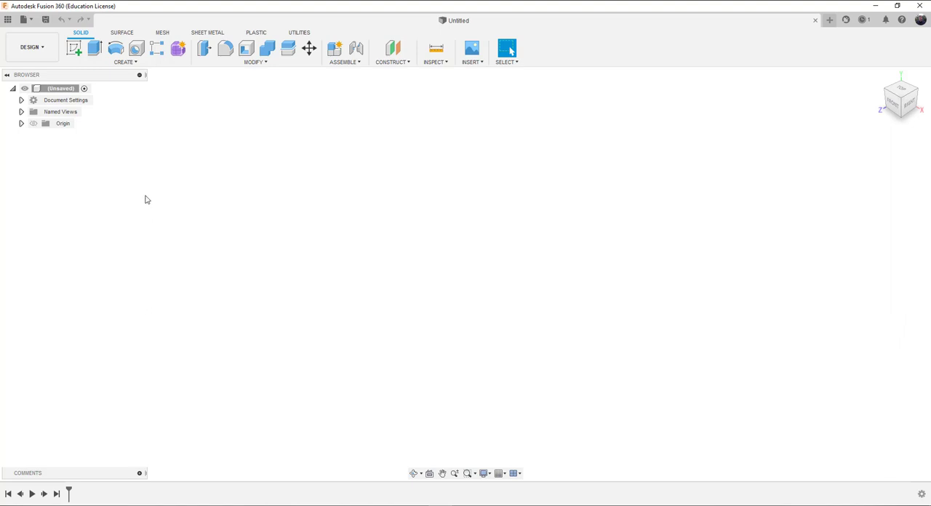
Step: Start a sketch on the horizontal origin plane and draw a two-point rectangle from the origin, about 4.8 by 2.5 in
left_click(76, 50)
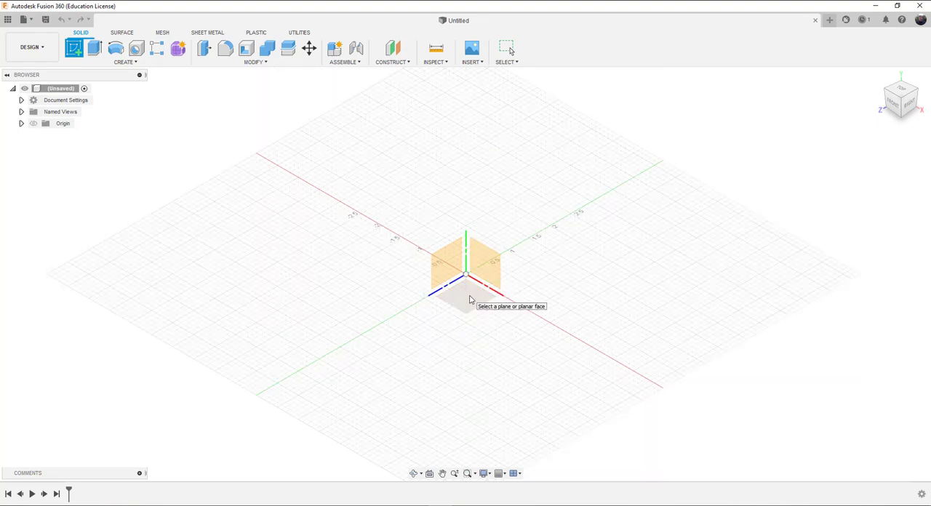
left_click(470, 300)
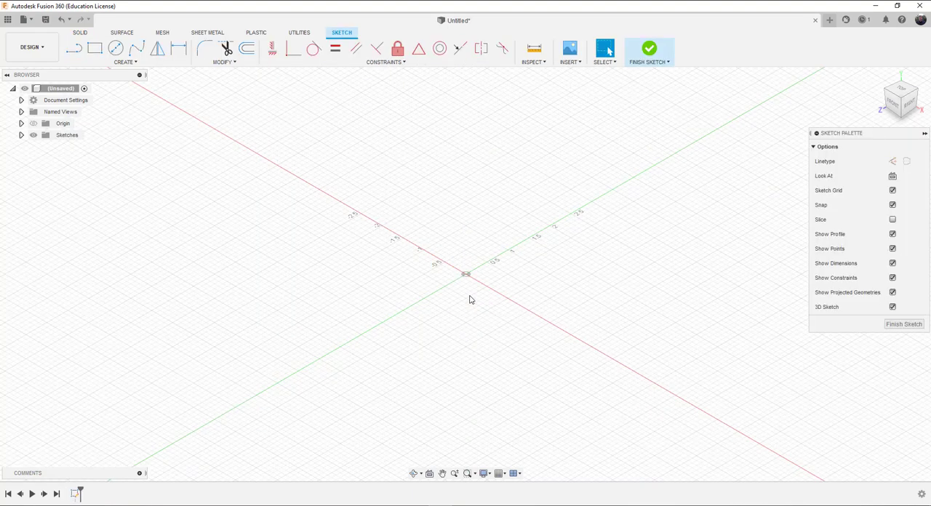
left_click(95, 49)
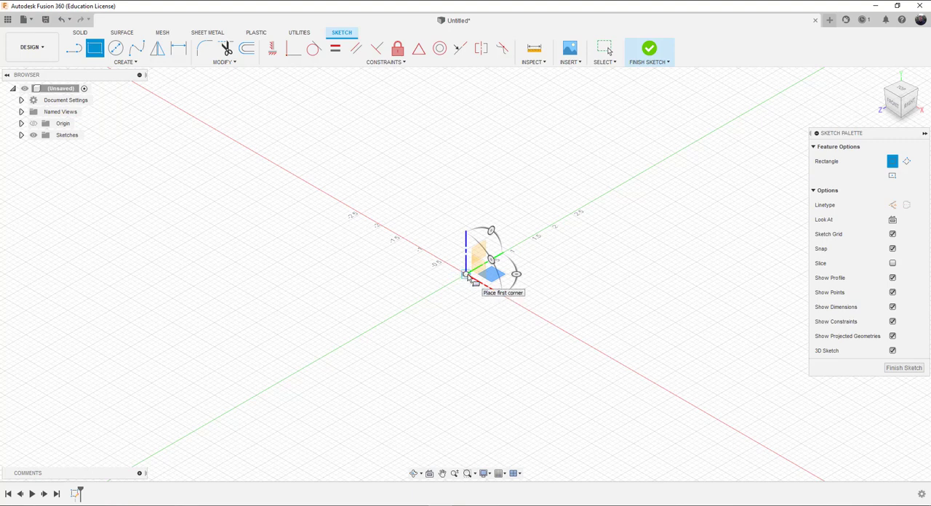
left_click(467, 275)
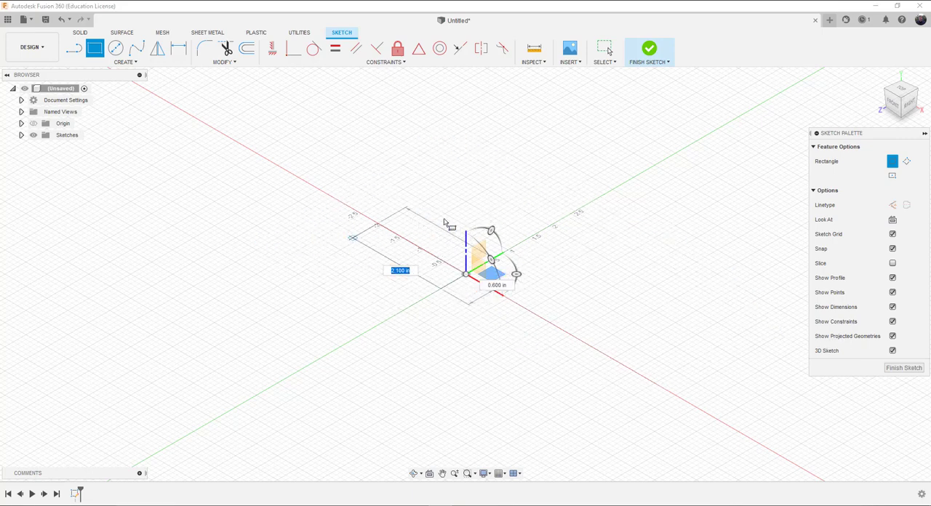
left_click(773, 332)
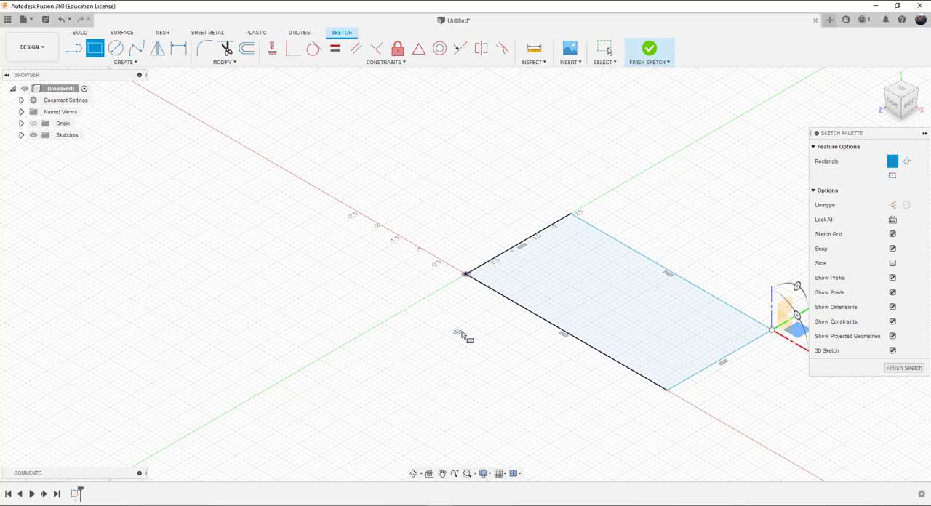
Step: Dimension the rectangle's short side to 3.90 in
scroll(469, 307, "down", 4)
mouse_move(469, 306)
middle_mouse_down()
mouse_move(402, 293)
mouse_move(360, 266)
middle_mouse_up()
scroll(325, 225, "down", 4)
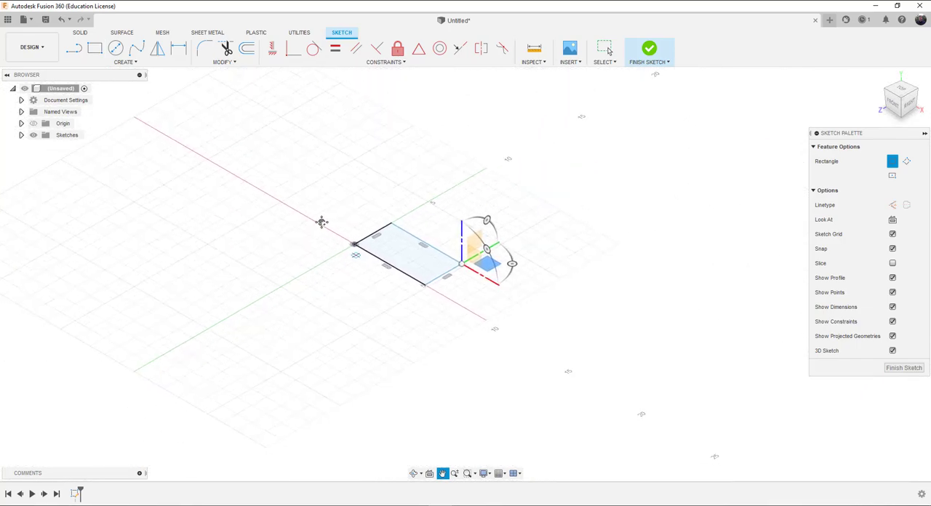
scroll(400, 262, "down", 2)
scroll(400, 263, "up", 7)
scroll(399, 261, "up", 2)
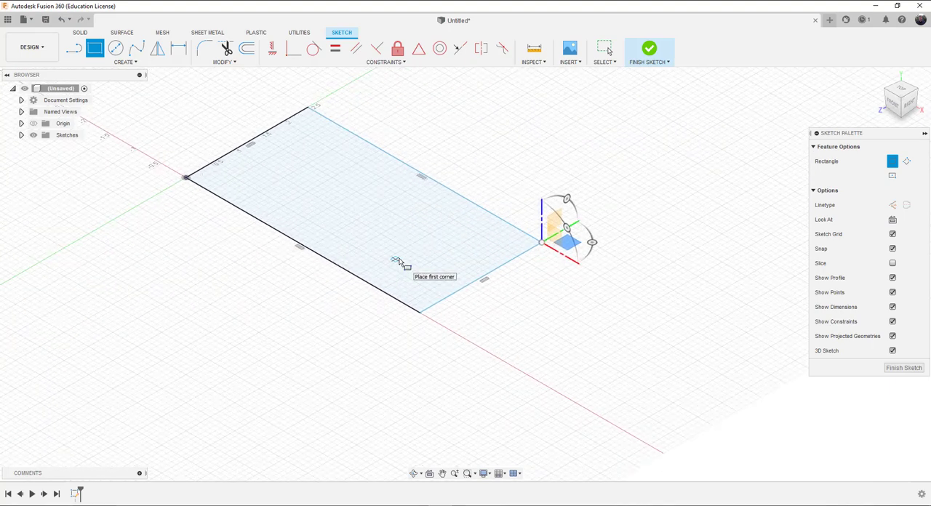
scroll(399, 260, "up", 1)
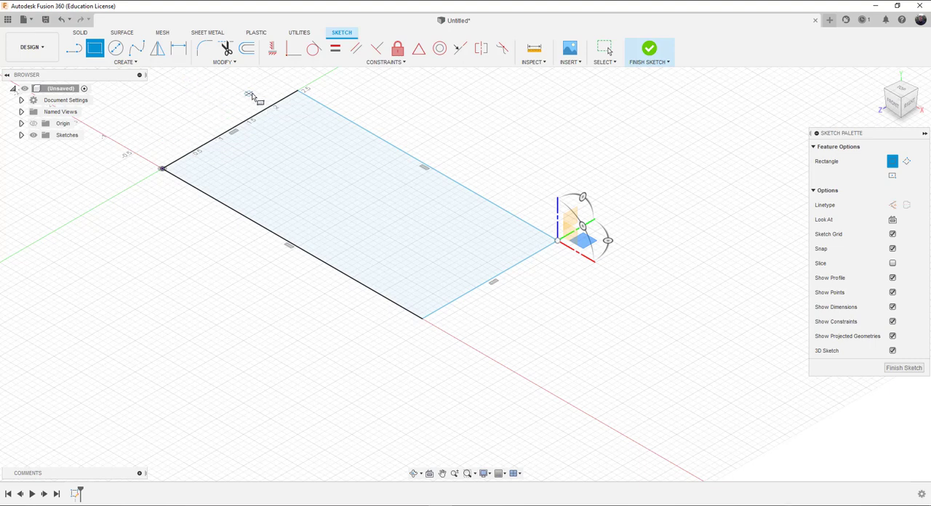
left_click(134, 64)
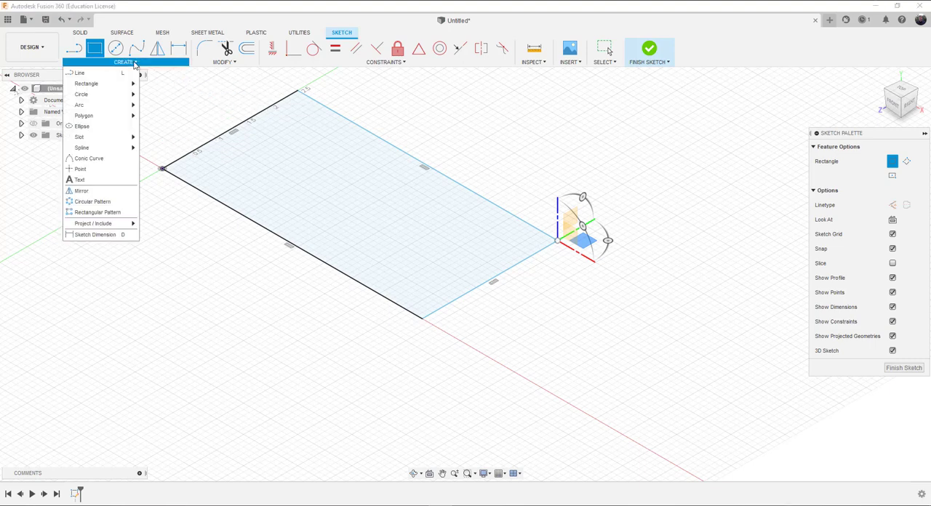
left_click(98, 235)
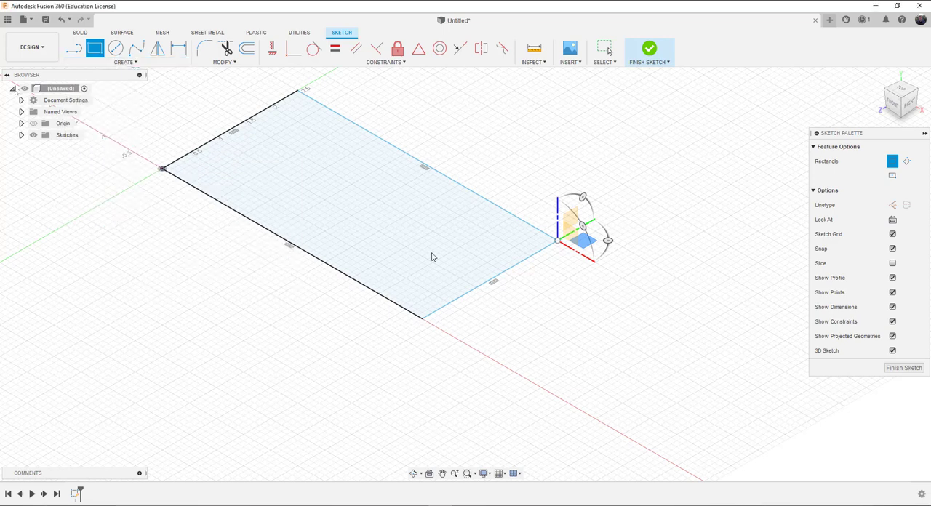
left_click(484, 289)
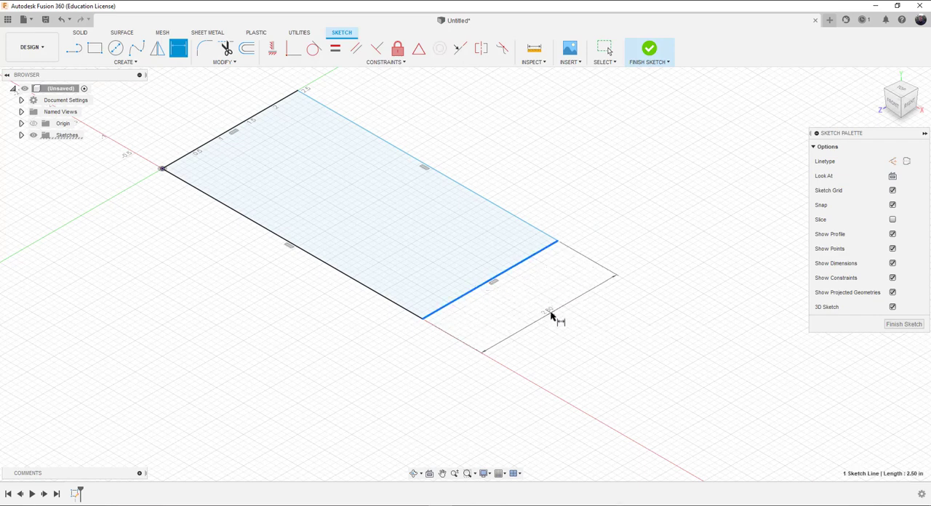
left_click(551, 316)
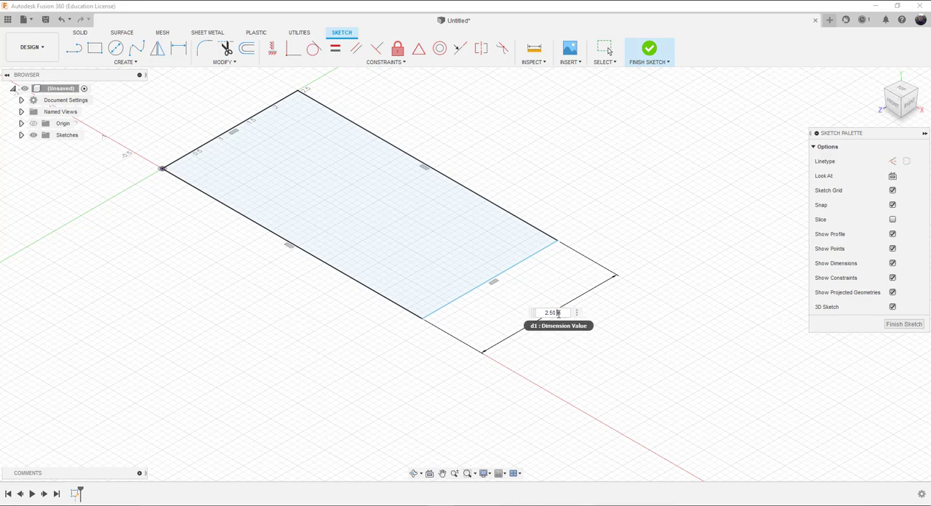
left_click_drag(558, 313, 531, 318)
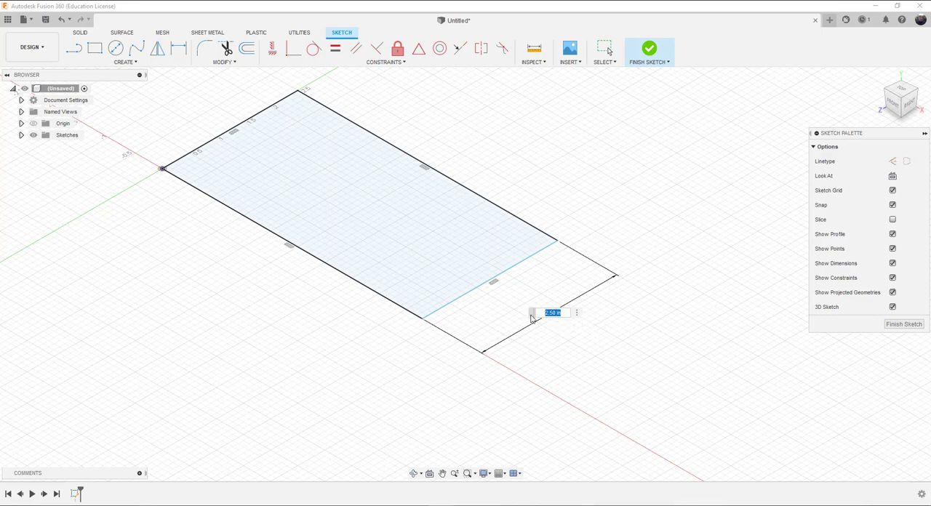
type("3.90")
key("Return")
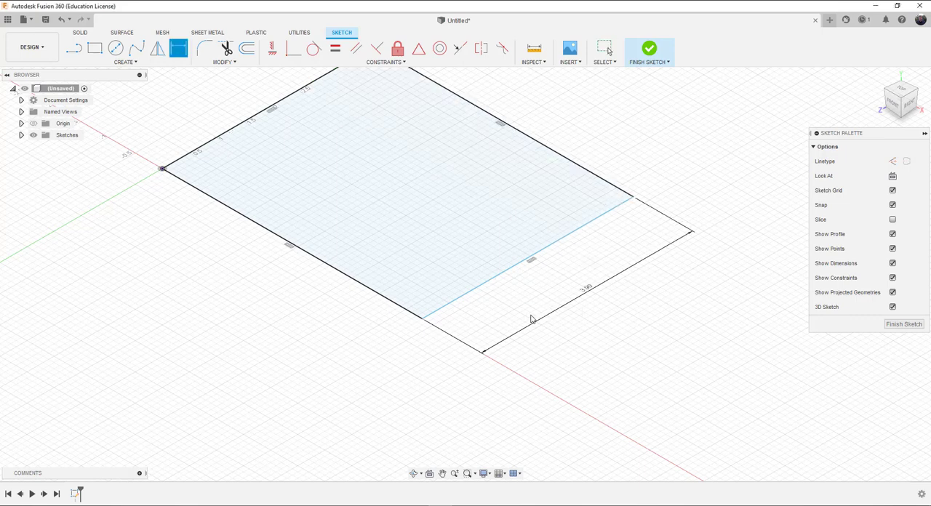
Step: Dimension the rectangle's long side to 11.60 in and finish the sketch
left_click(313, 256)
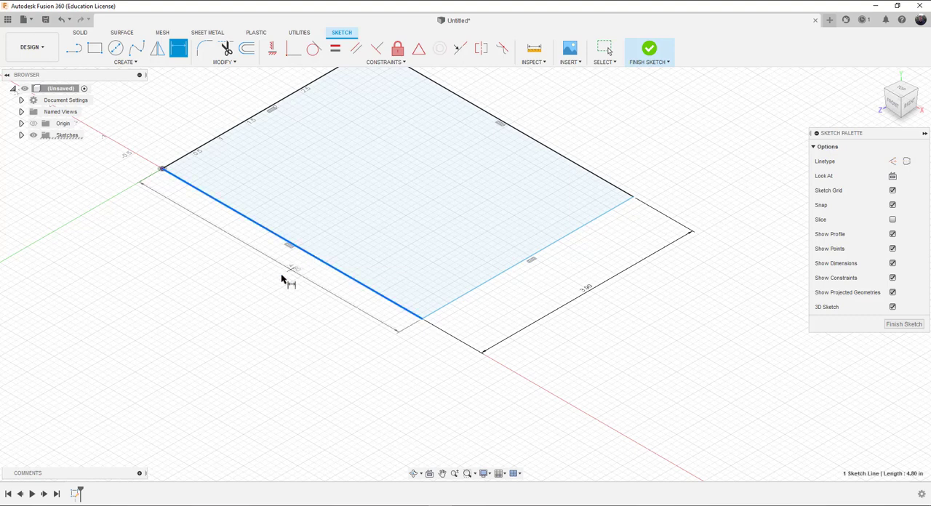
left_click(230, 283)
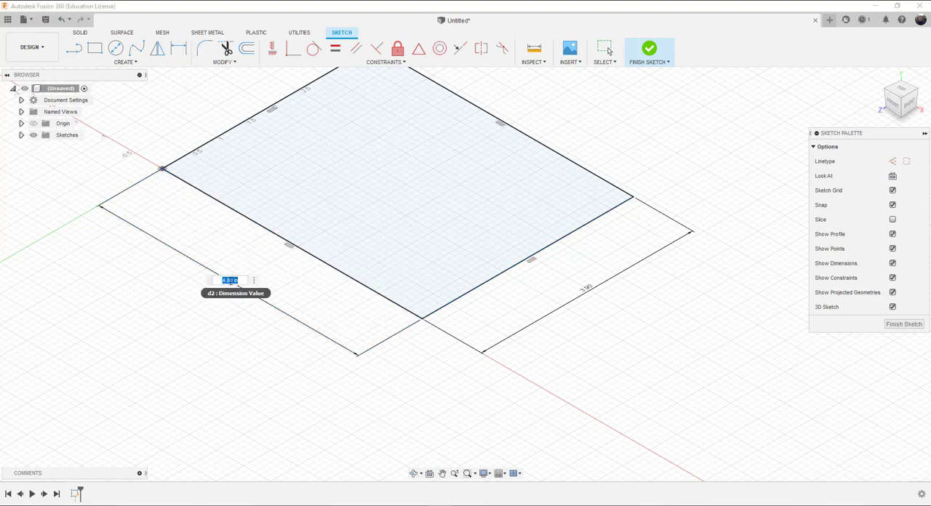
type("11.50")
key("Return")
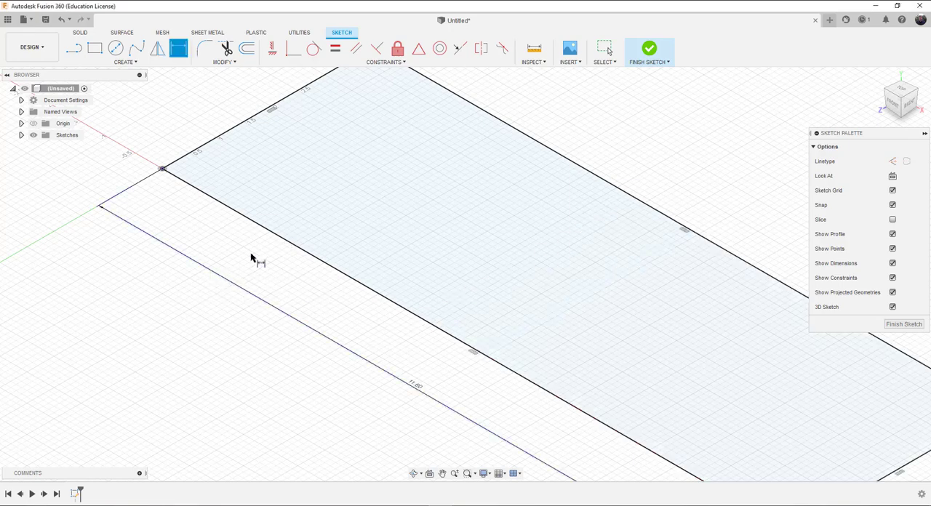
scroll(382, 229, "down", 1)
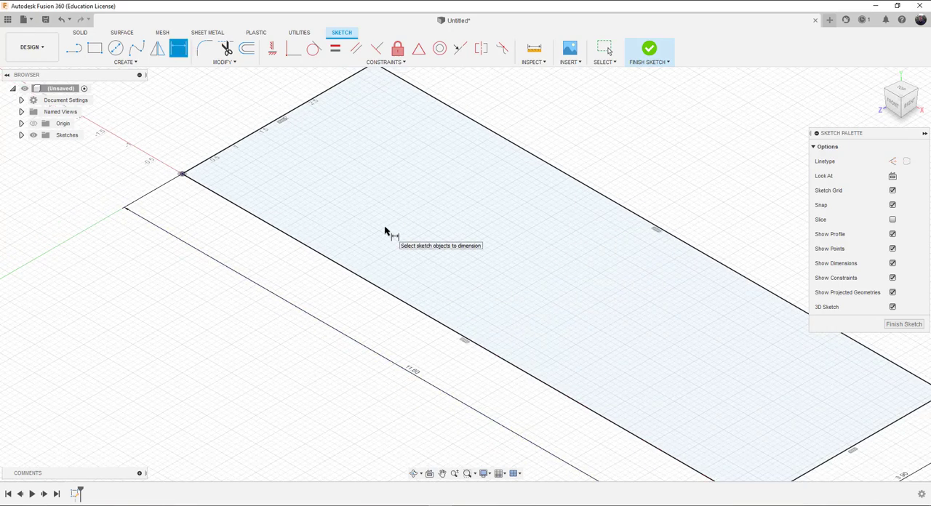
scroll(386, 231, "down", 1)
scroll(385, 231, "down", 2)
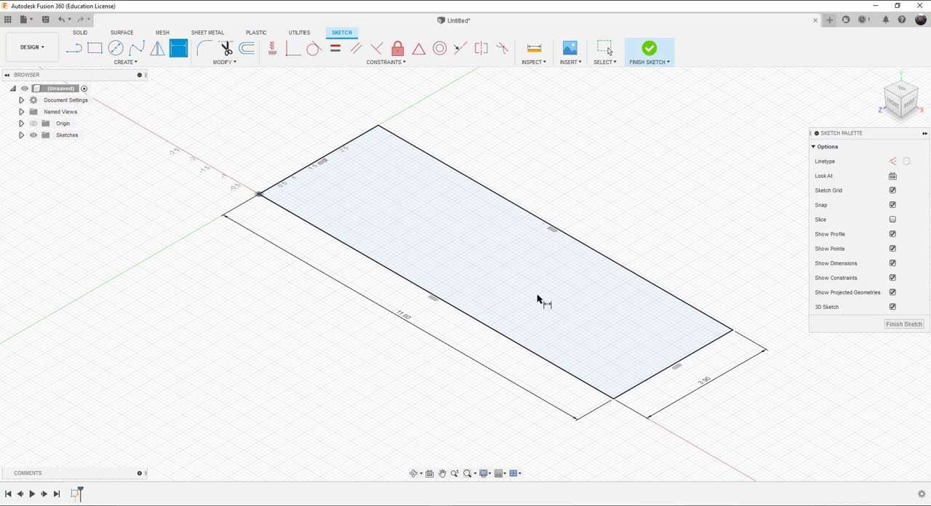
scroll(744, 403, "up", 1)
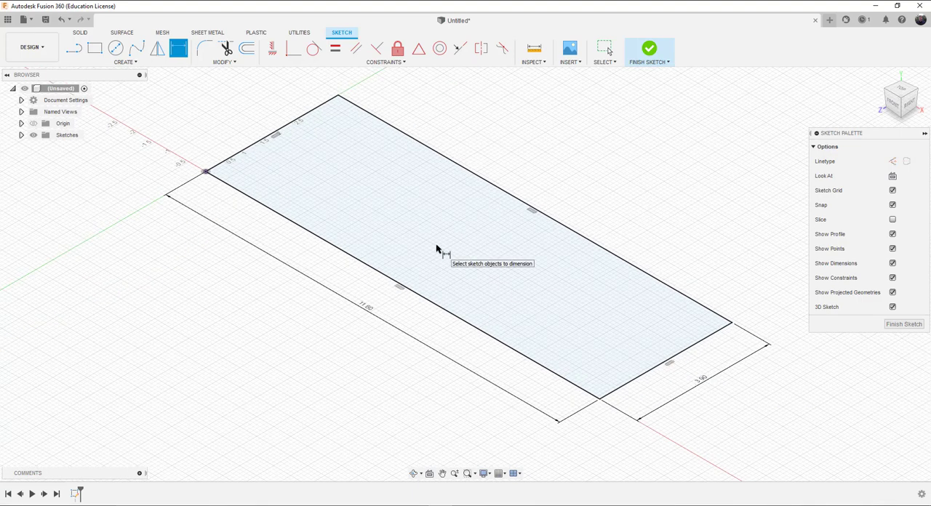
scroll(446, 251, "up", 1)
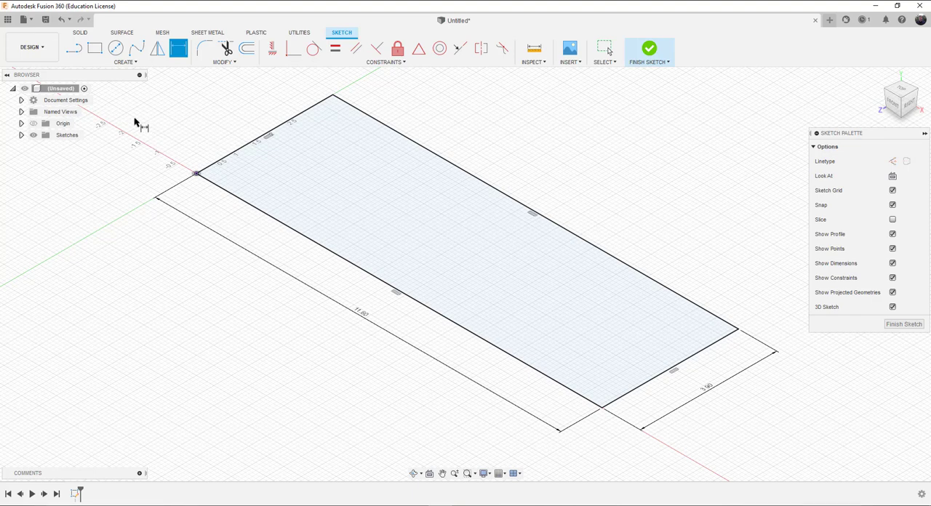
left_click(650, 50)
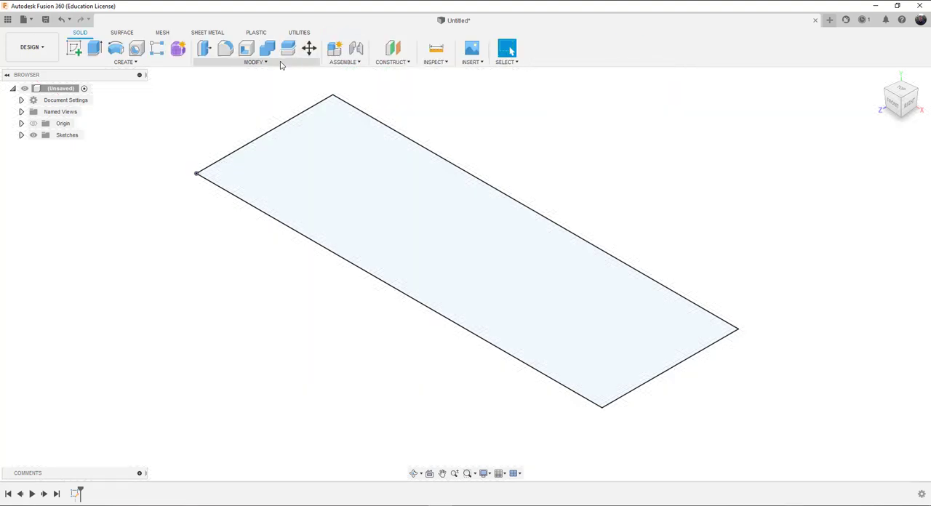
Step: Extrude the rectangle profile 0.75 in upward as a new body
left_click(94, 50)
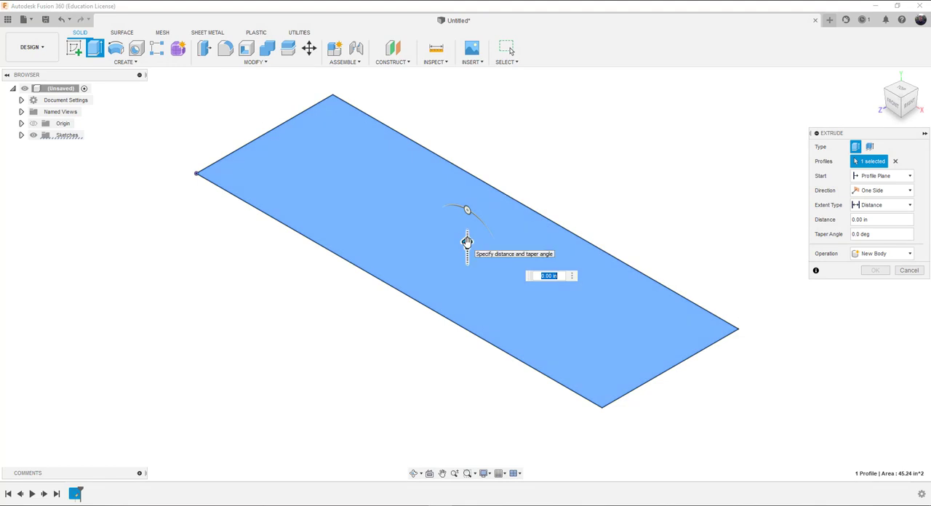
mouse_move(468, 242)
left_mouse_down()
mouse_move(468, 229)
mouse_move(469, 284)
mouse_move(467, 227)
left_mouse_up()
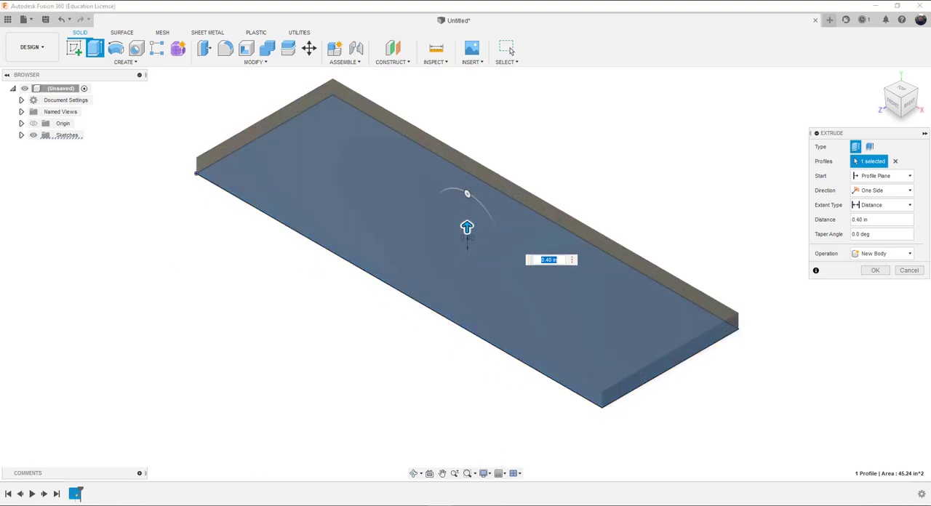
type(".75")
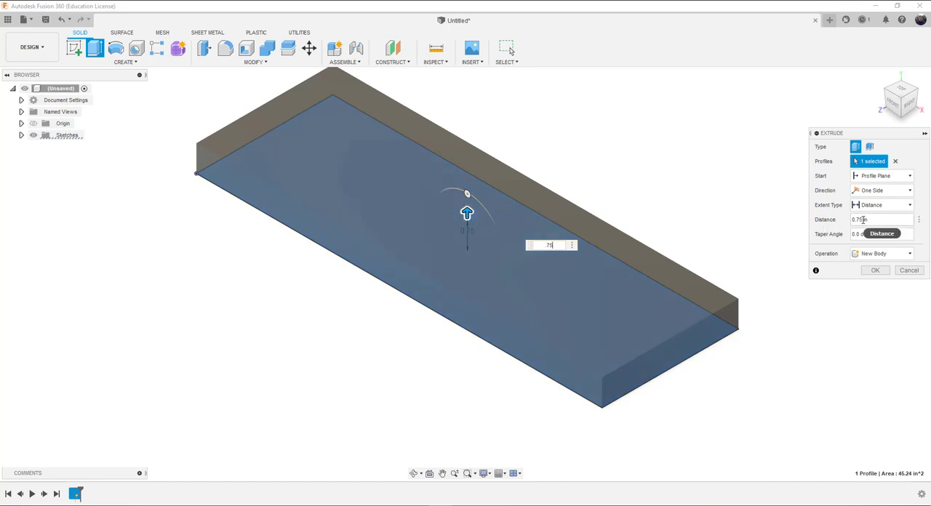
left_click(876, 270)
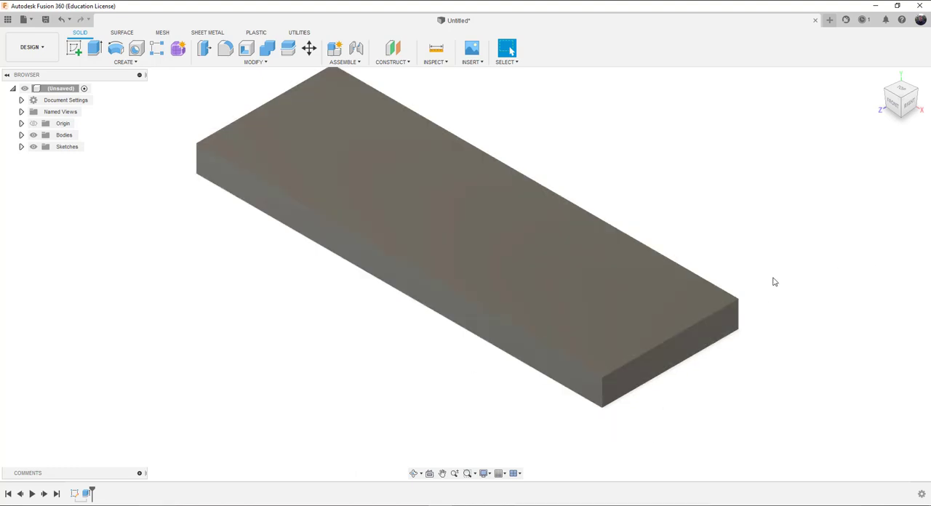
Step: Create a sketch on the block's top face and place a sketch point near the end closest to the origin
scroll(486, 264, "up", 1)
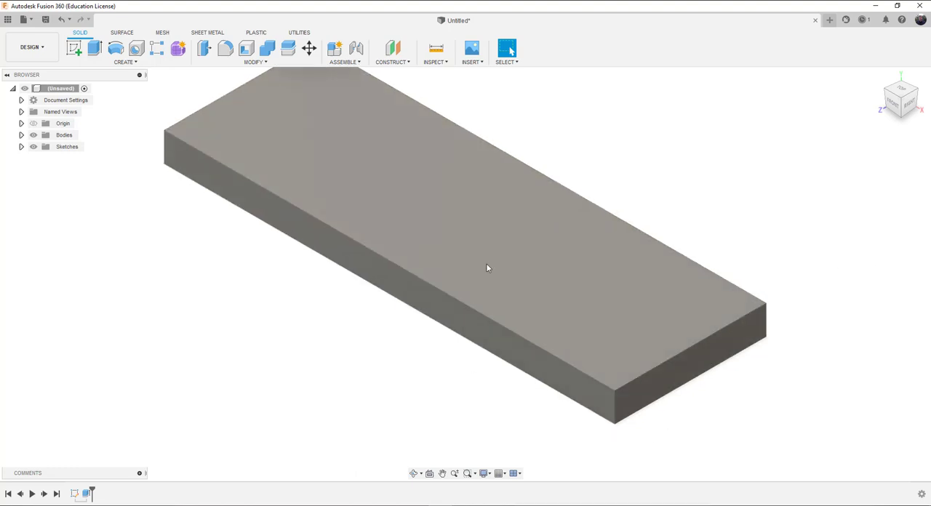
scroll(487, 264, "down", 2)
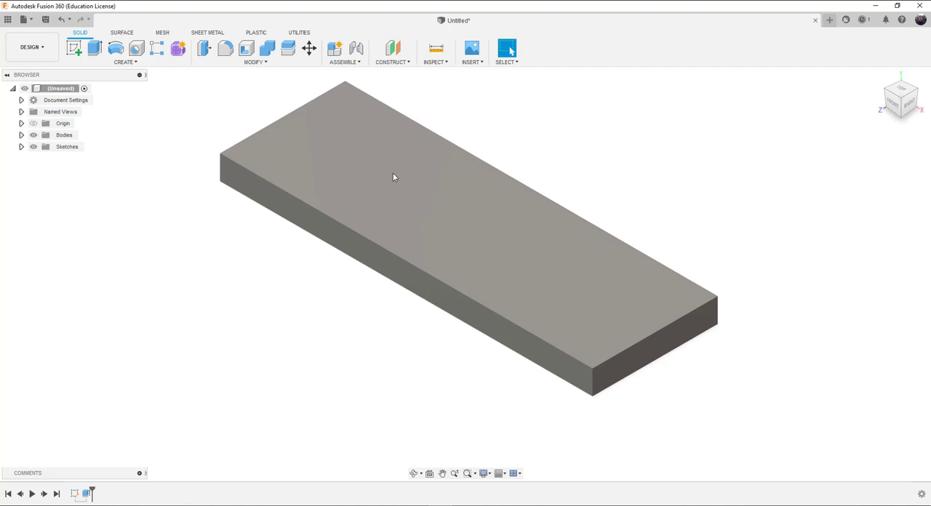
right_click(393, 176)
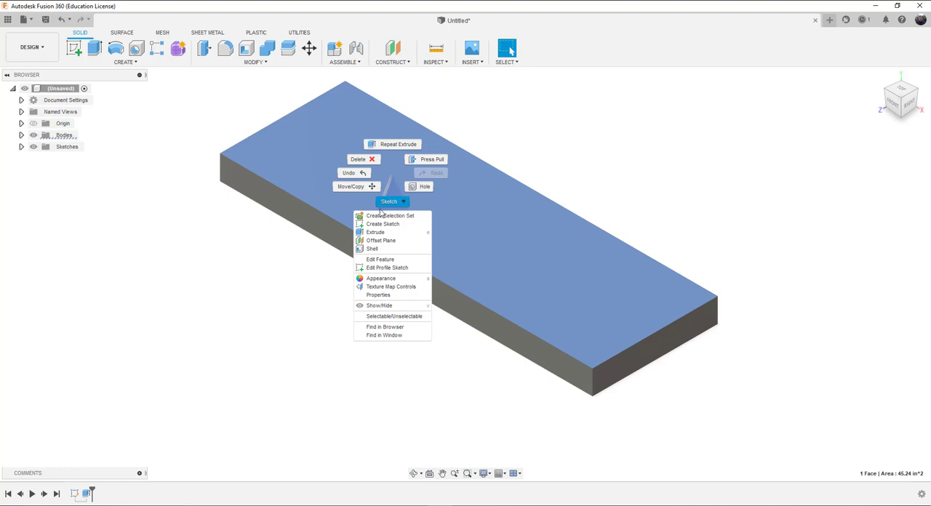
left_click(382, 224)
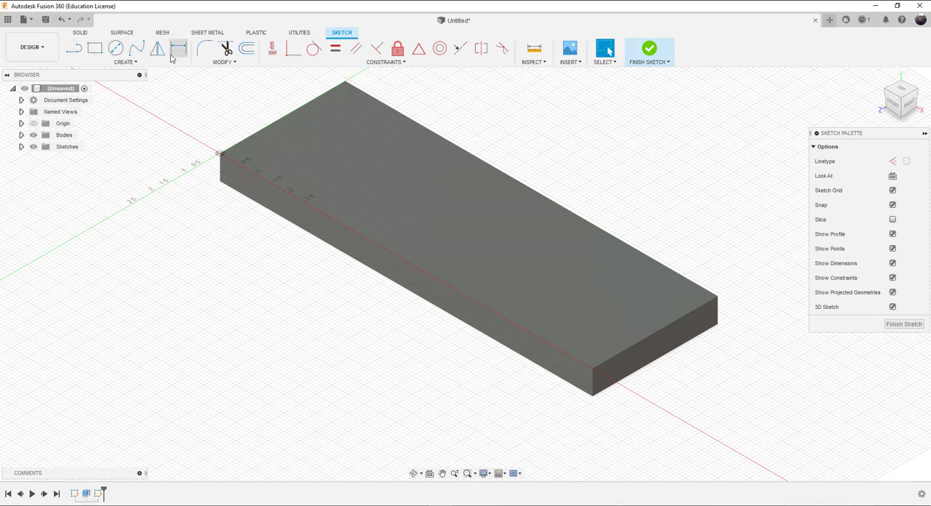
left_click(135, 64)
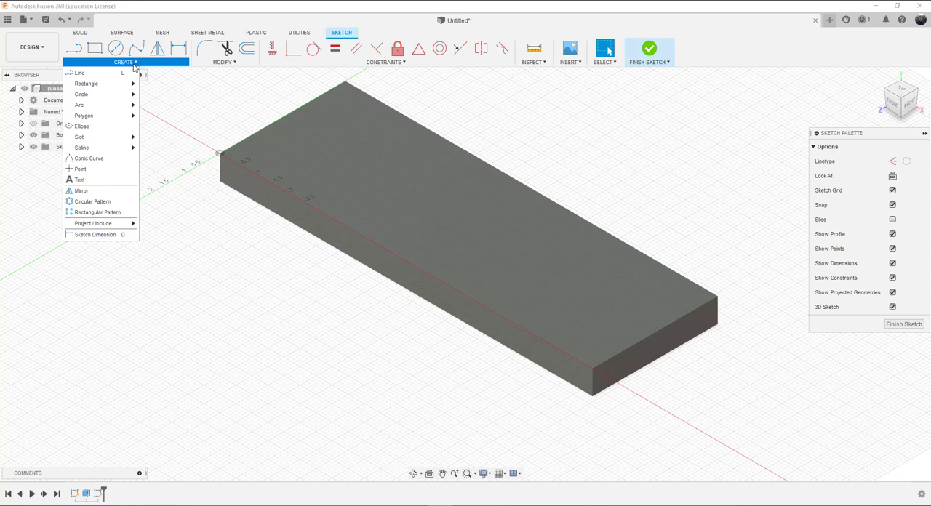
left_click(81, 169)
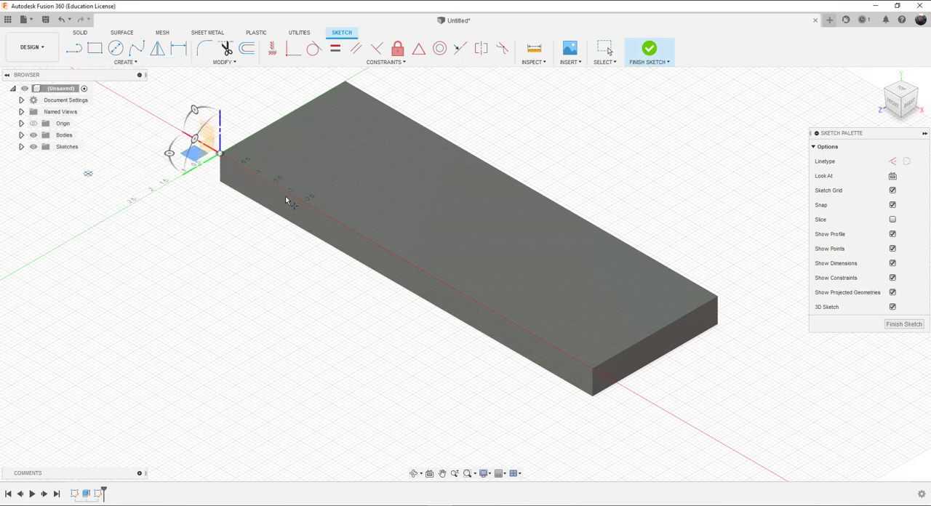
left_click(328, 168)
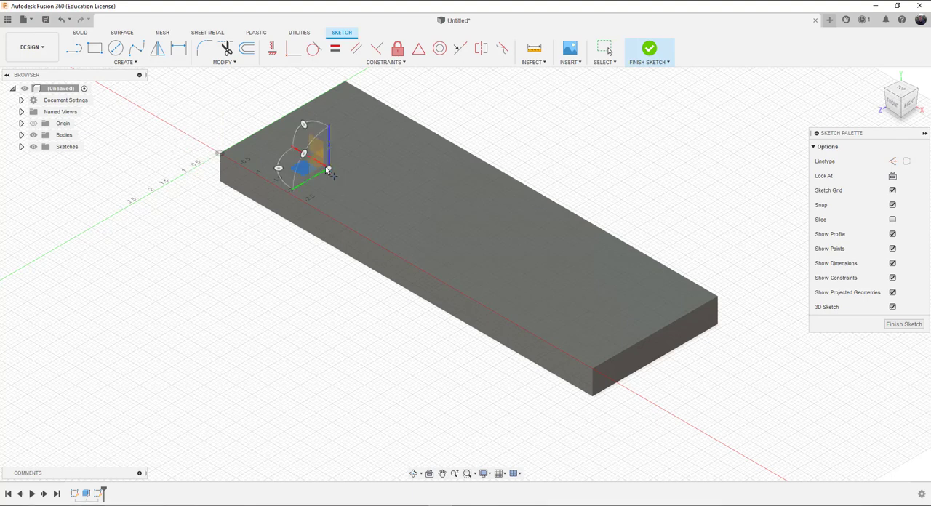
Step: Place three more sketch points on the top face, completing a rectangular layout with two points toward each end
left_click(376, 141)
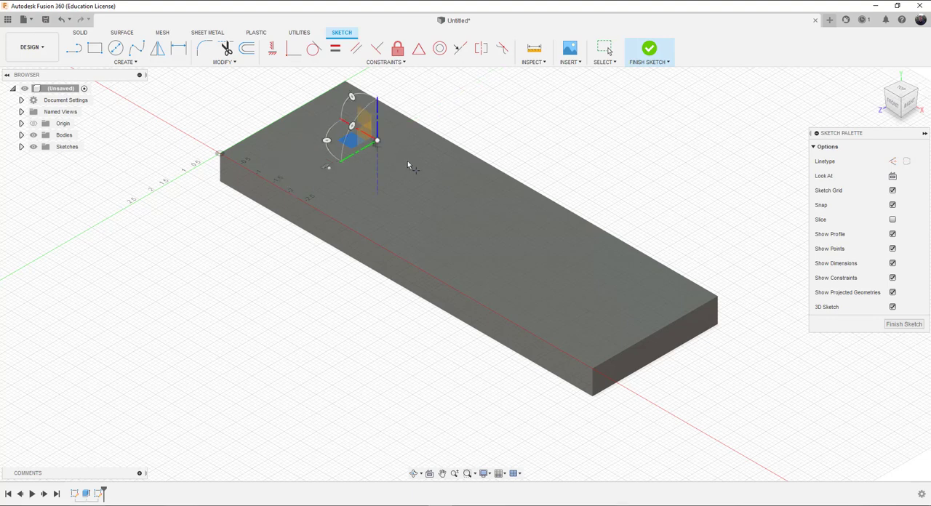
left_click(582, 259)
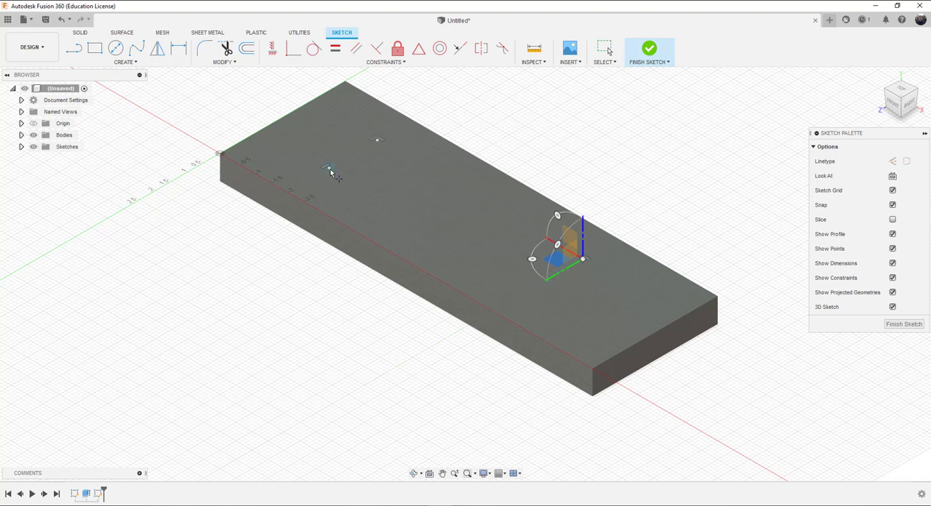
left_click(536, 290)
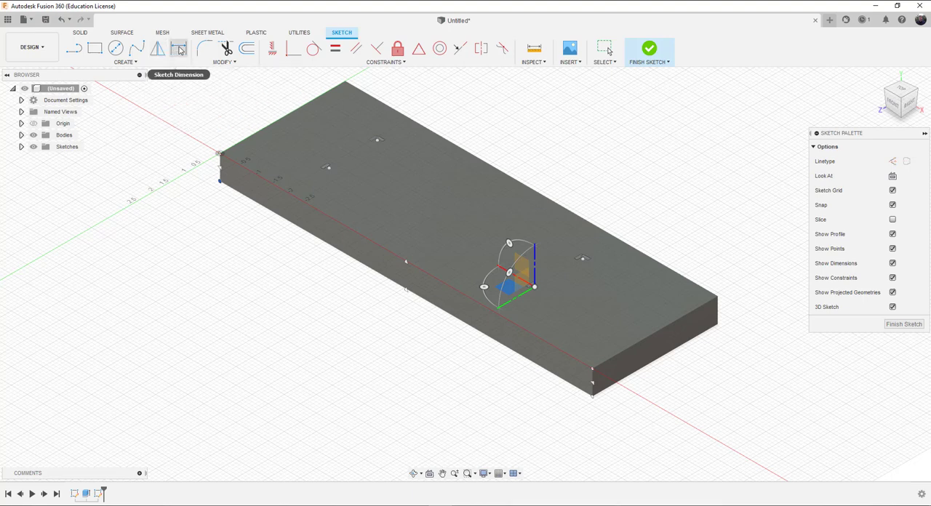
Step: Dimension the back sketch point near the end farthest from the origin to that end's short edge at 2.50 in
left_click(181, 50)
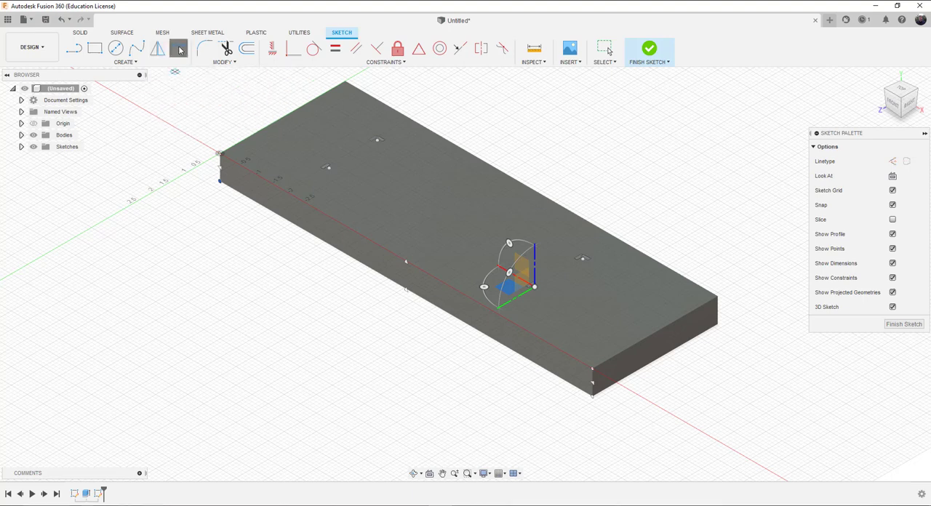
left_click(582, 260)
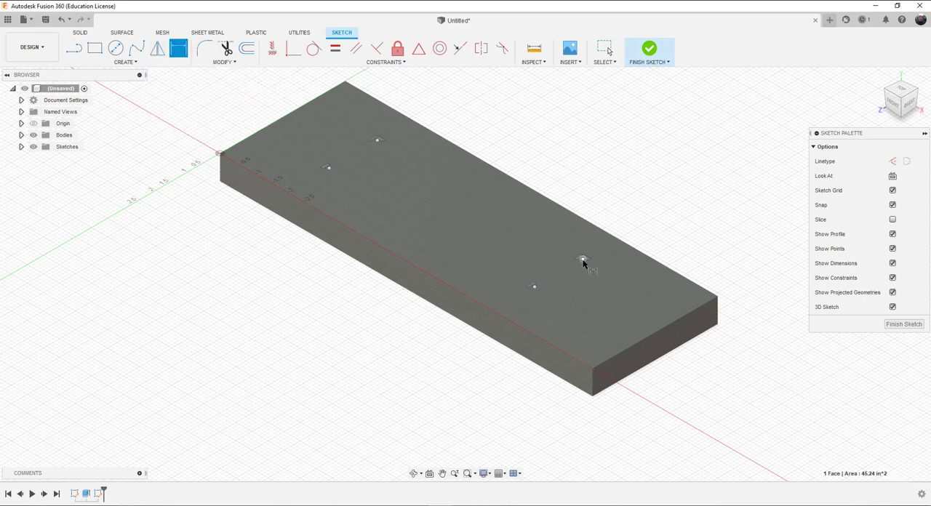
left_click(696, 311)
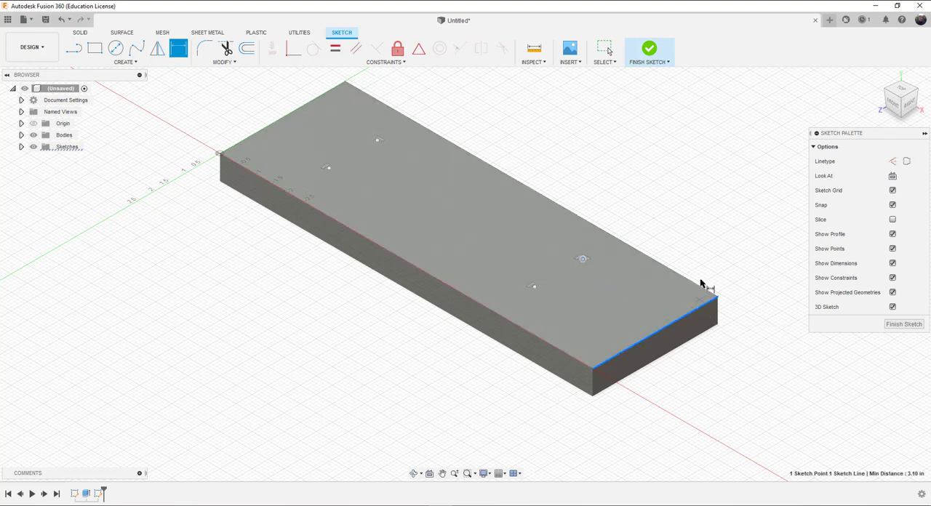
left_click(713, 235)
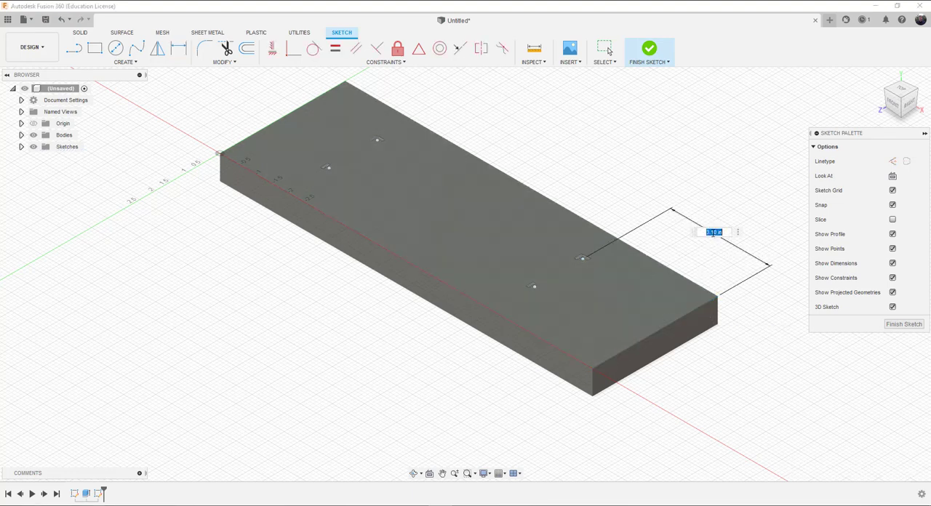
type("2.50")
key("Return")
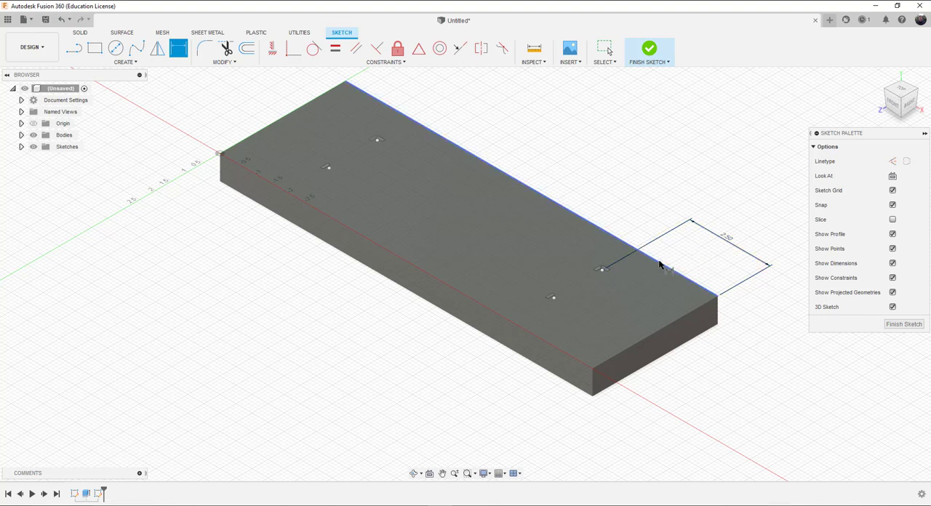
Step: Dimension the same sketch point to the block's back long edge at 1.00 in
left_click(602, 270)
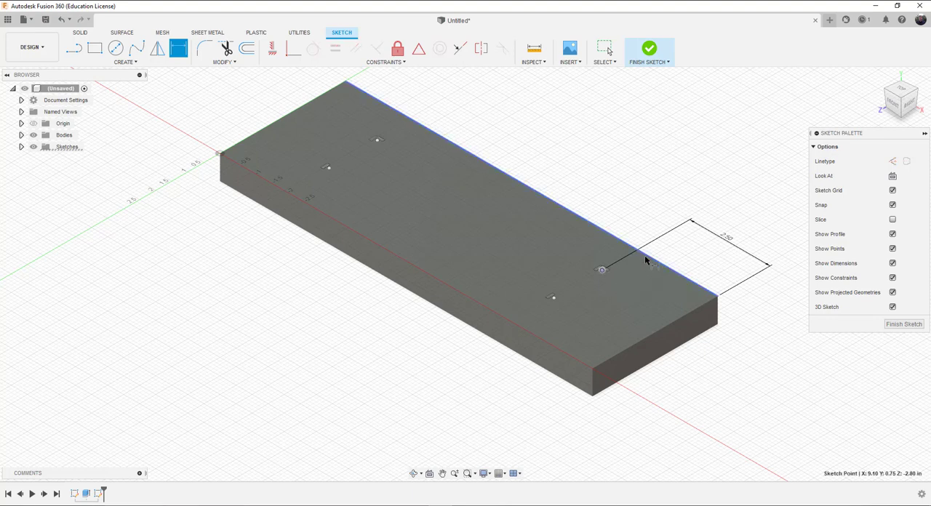
left_click(647, 259)
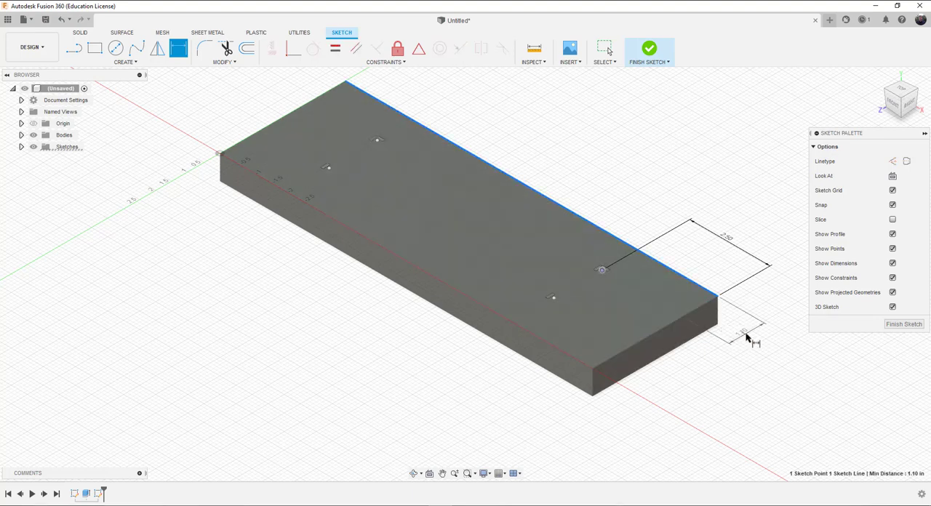
left_click(749, 337)
key("BackSpace")
type("1")
key("Return")
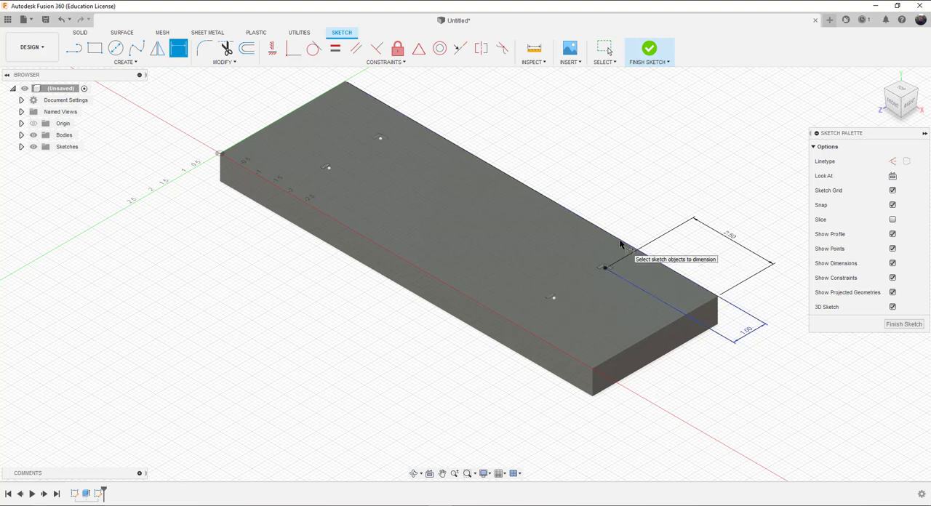
left_click(723, 300)
left_click(552, 298)
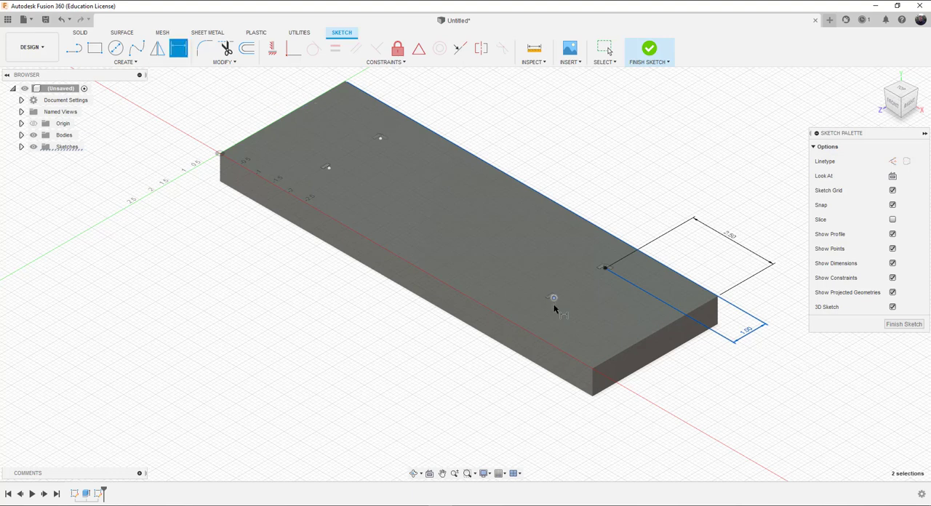
left_click(553, 298, "ctrl")
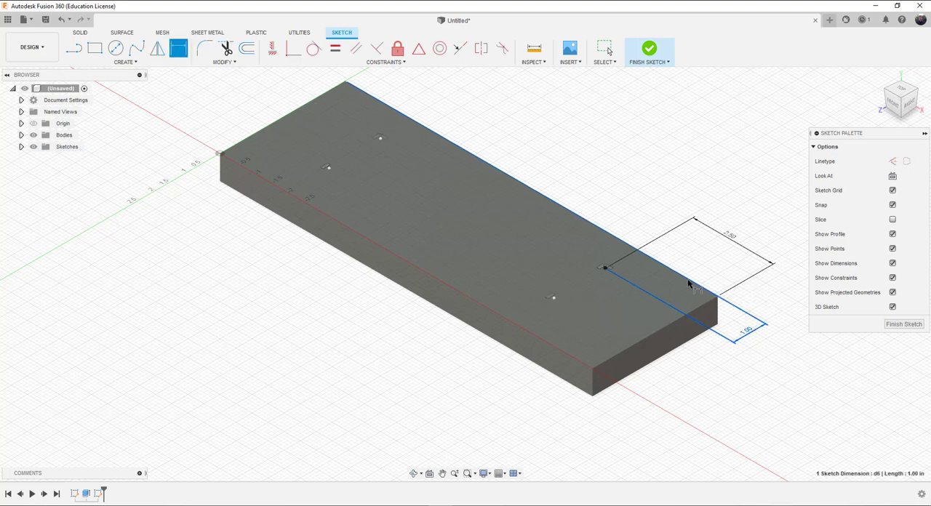
left_click(689, 283)
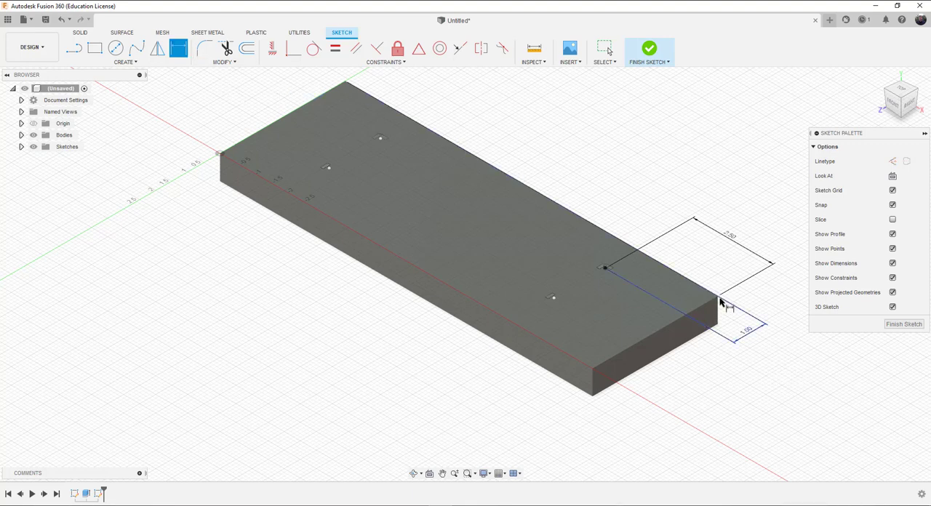
Step: Dimension the front sketch point near the end farthest from the origin to the back long edge at 3.00 in
left_click(554, 299)
left_click(604, 231)
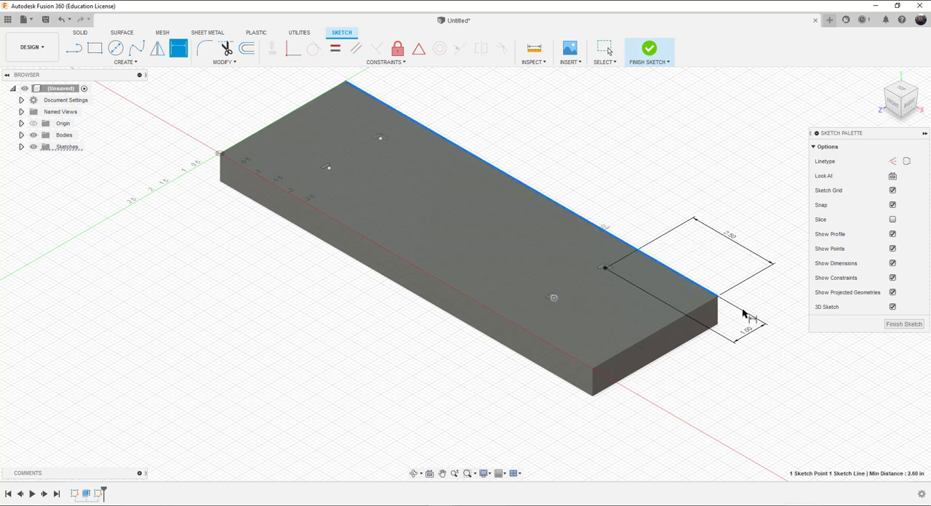
left_click(763, 370)
type("3")
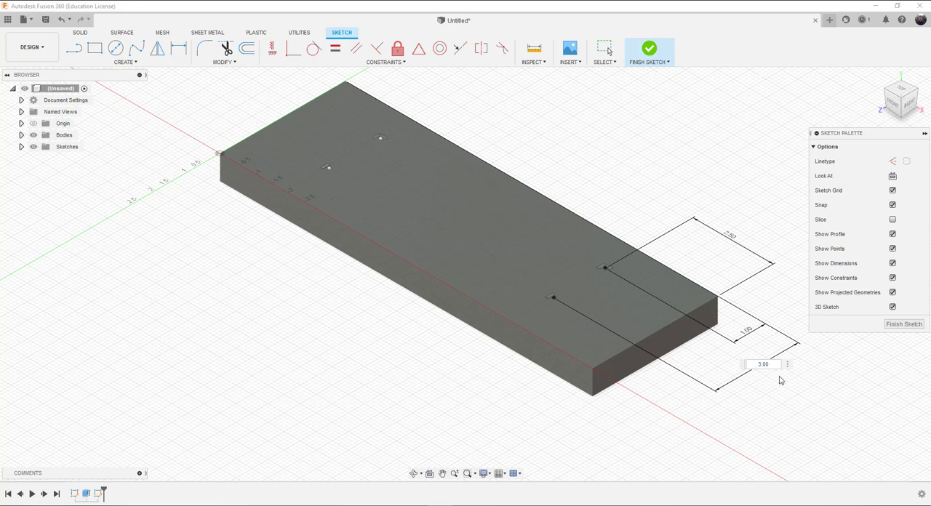
key("Return")
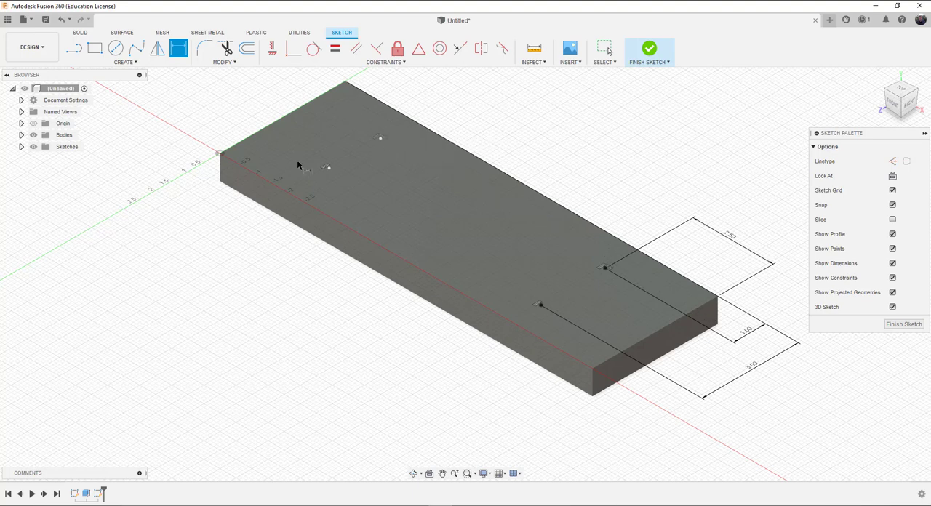
Step: Dimension the lengthwise spacing between the two sketch points nearest the back long edge to 6.50 in
left_click(604, 269)
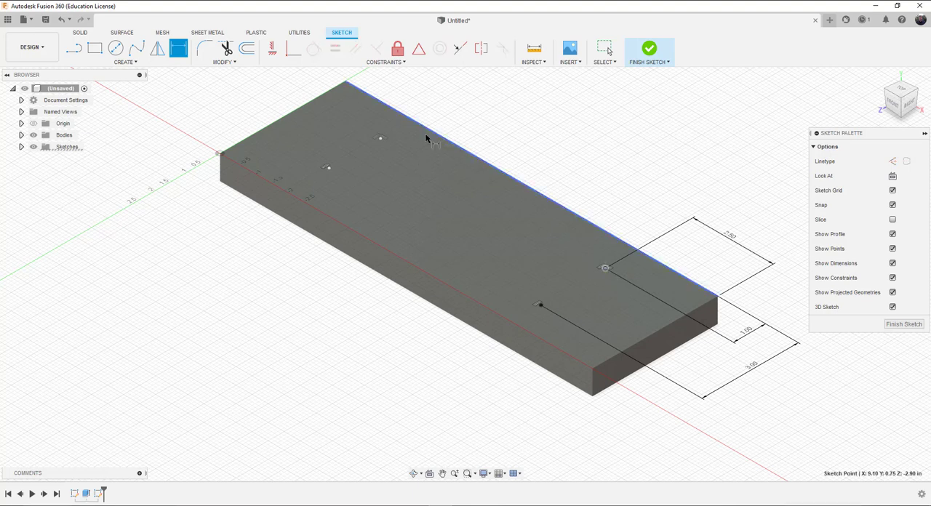
left_click(380, 138)
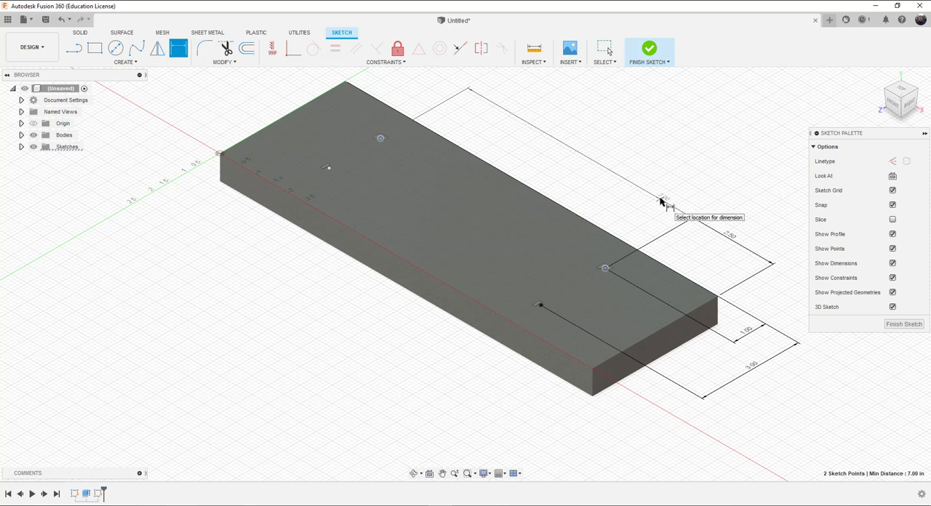
left_click(572, 150)
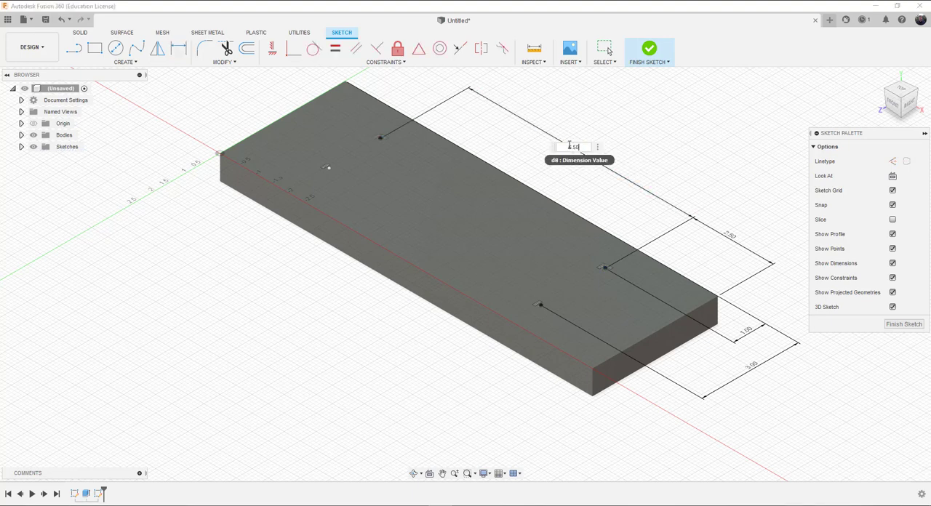
type("6.50")
key("Return")
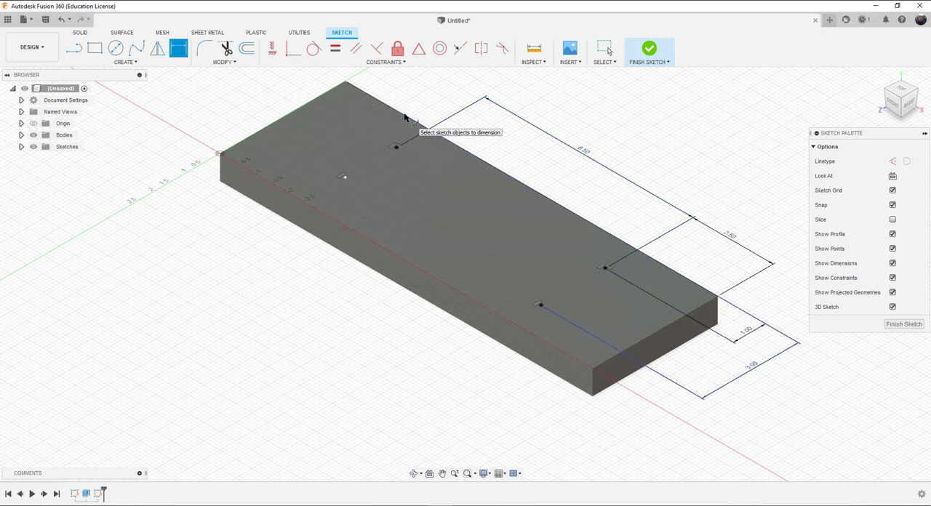
Step: Try to dimension the back sketch point near the origin end to the back long edge
left_click(396, 148)
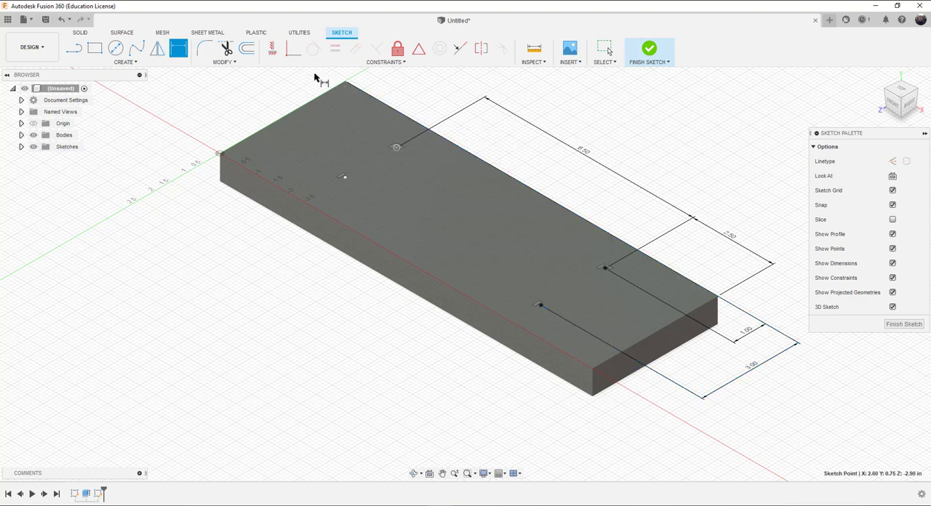
left_click(397, 148)
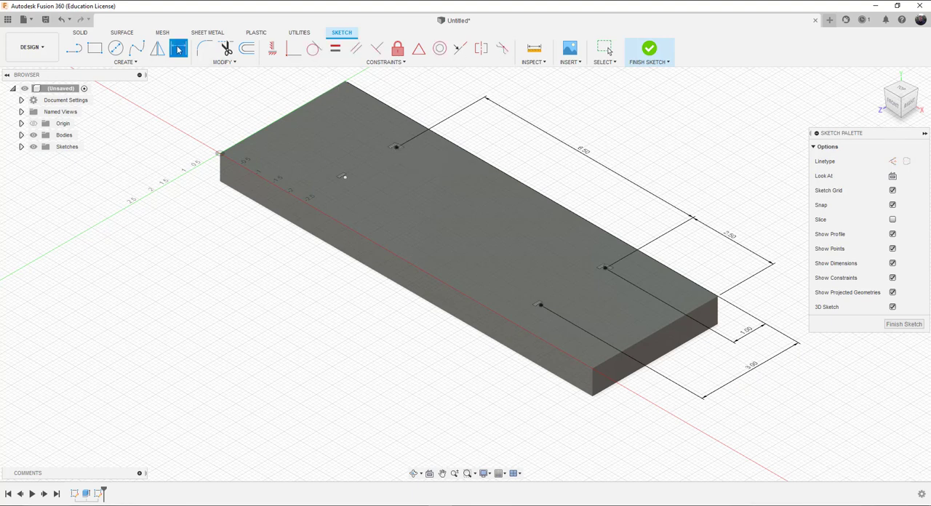
left_click(396, 148)
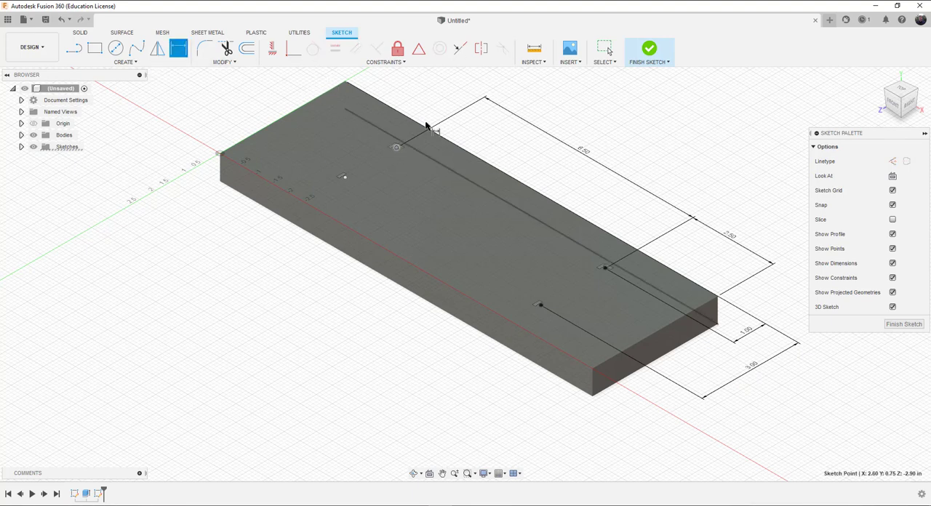
left_click(424, 127, "shift")
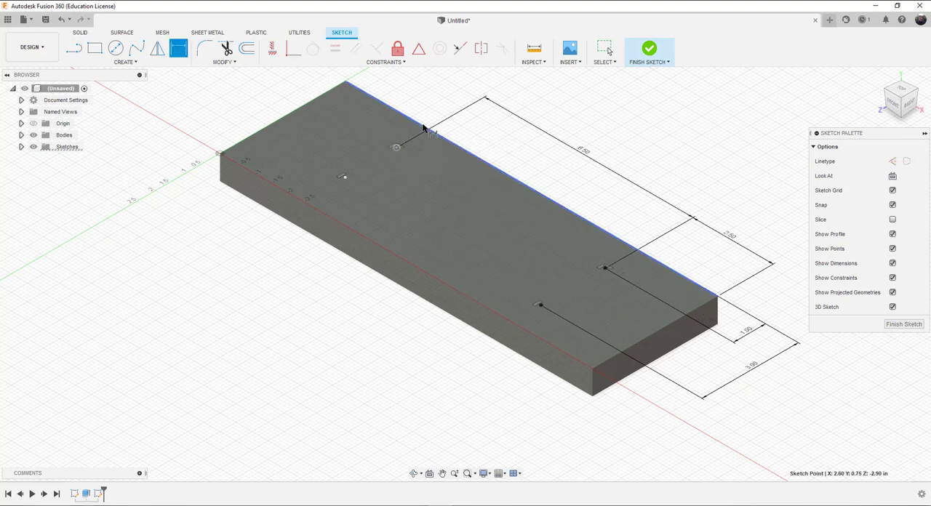
left_click(299, 77)
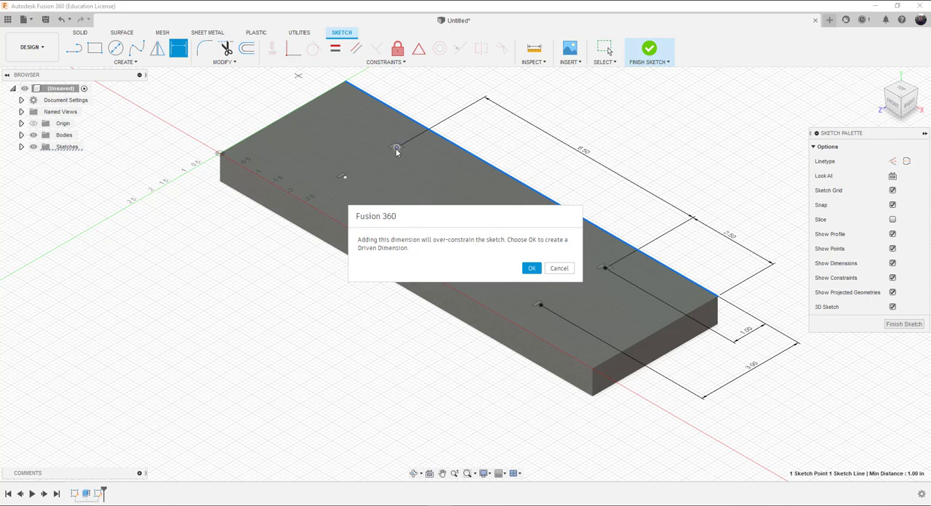
left_click(561, 269)
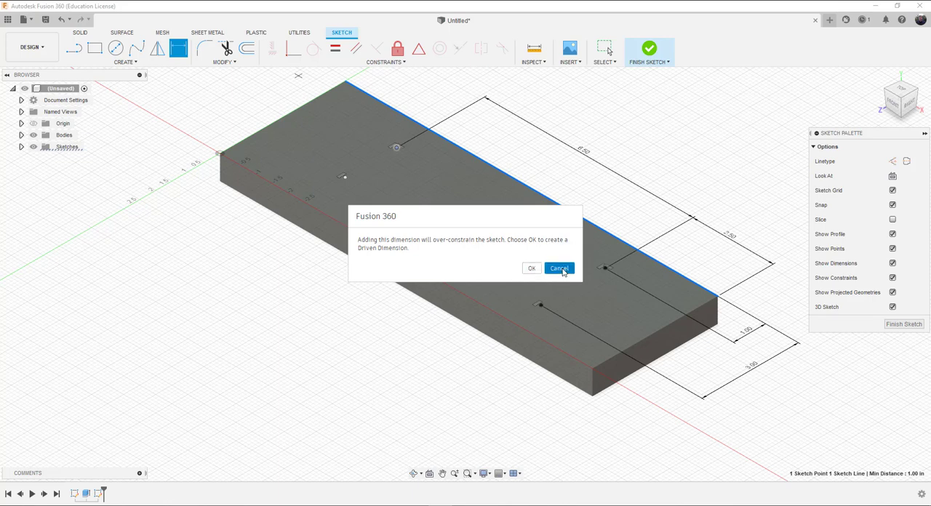
Step: Dimension the crosswise spacing between the two sketch points near the origin end to 2.00 in
left_click(396, 148)
left_click(345, 177)
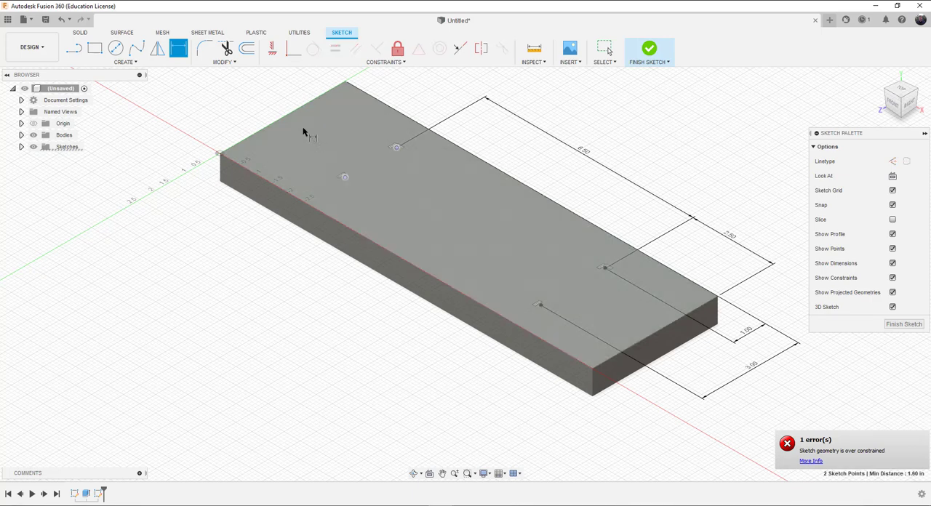
left_click(264, 93)
type("2.0")
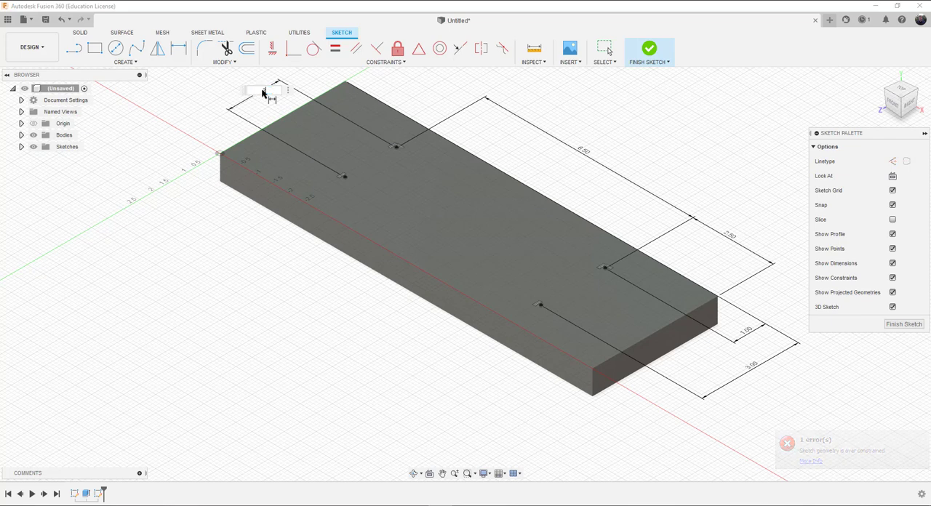
key("Return")
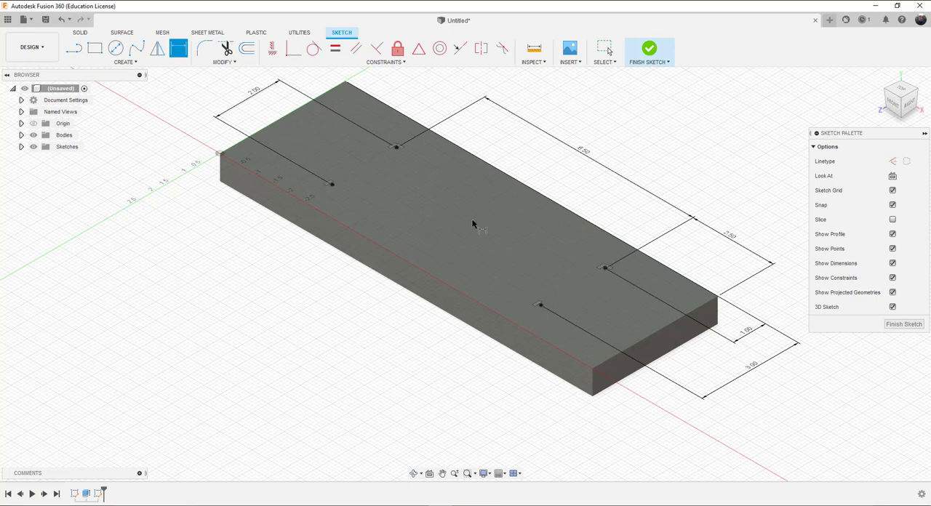
Step: Finish the sketch of four dimensioned points on the block's top face
scroll(469, 231, "down", 5)
scroll(469, 237, "up", 2)
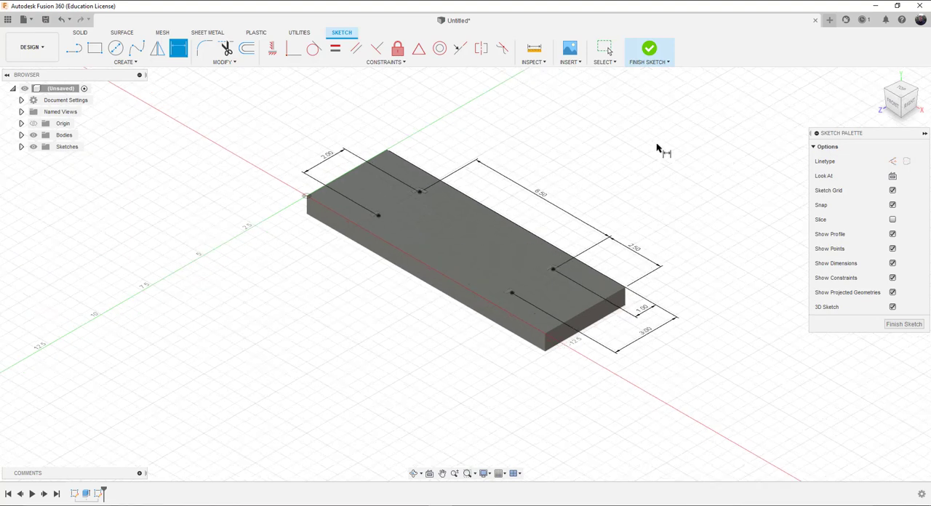
mouse_move(902, 104)
left_mouse_down()
mouse_move(911, 144)
mouse_move(906, 115)
left_mouse_up()
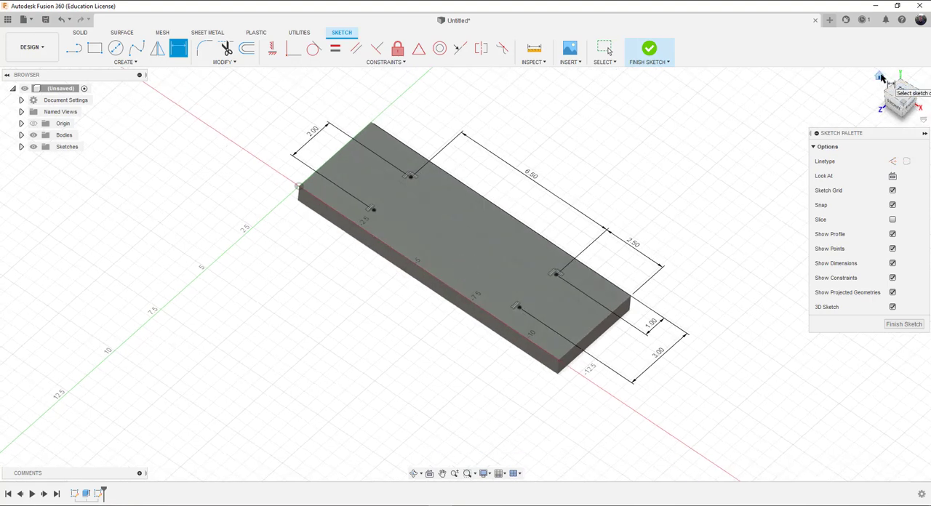
left_click(881, 77)
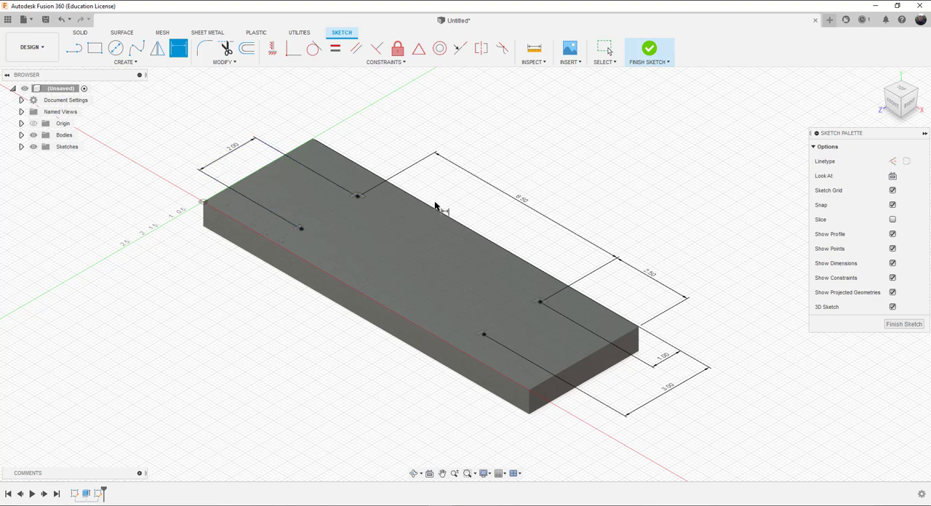
left_click(650, 51)
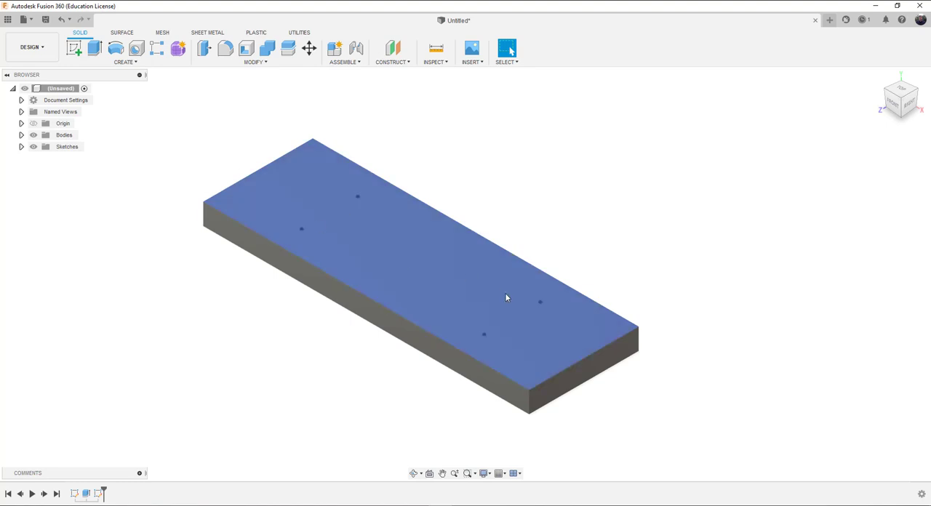
Step: Start a Hole feature and select all four sketch points on the block's top face as its locations
left_click(138, 50)
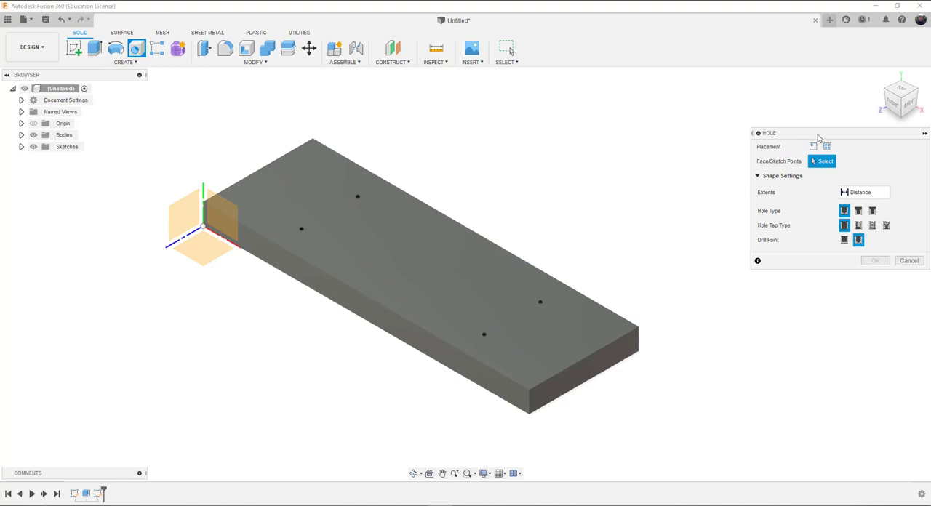
left_click_drag(807, 134, 706, 106)
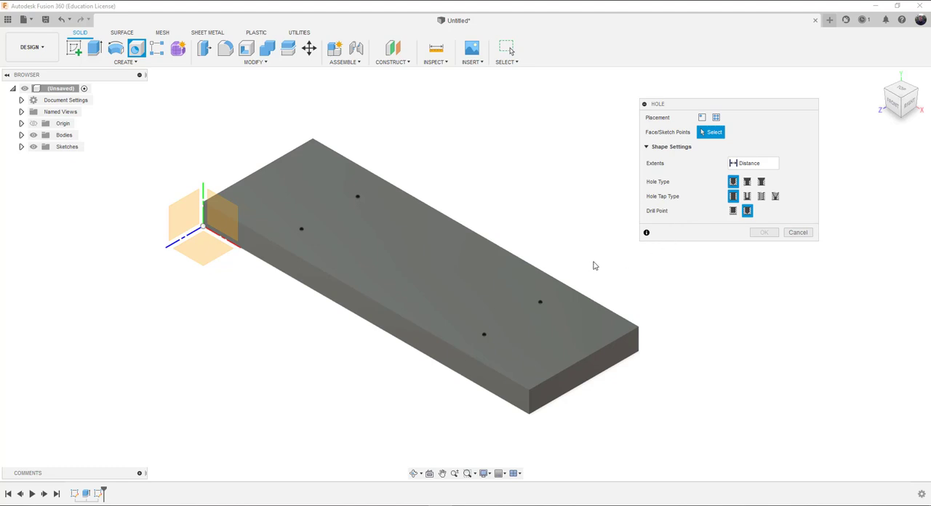
left_click(540, 301)
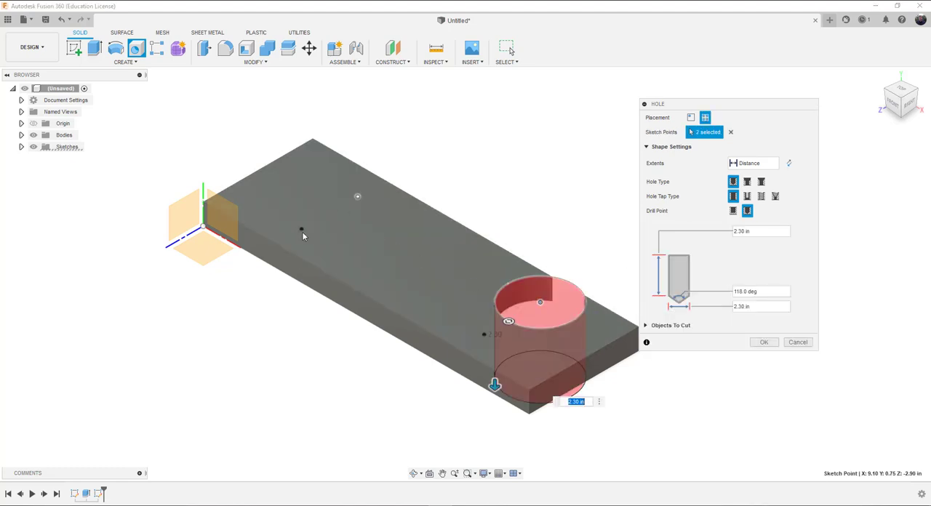
left_click(357, 196)
left_click(301, 229)
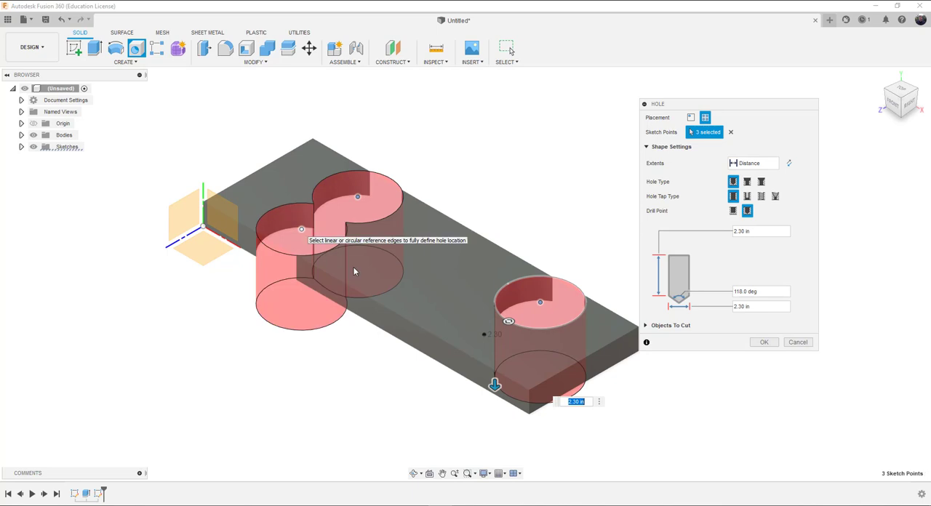
left_click(484, 334)
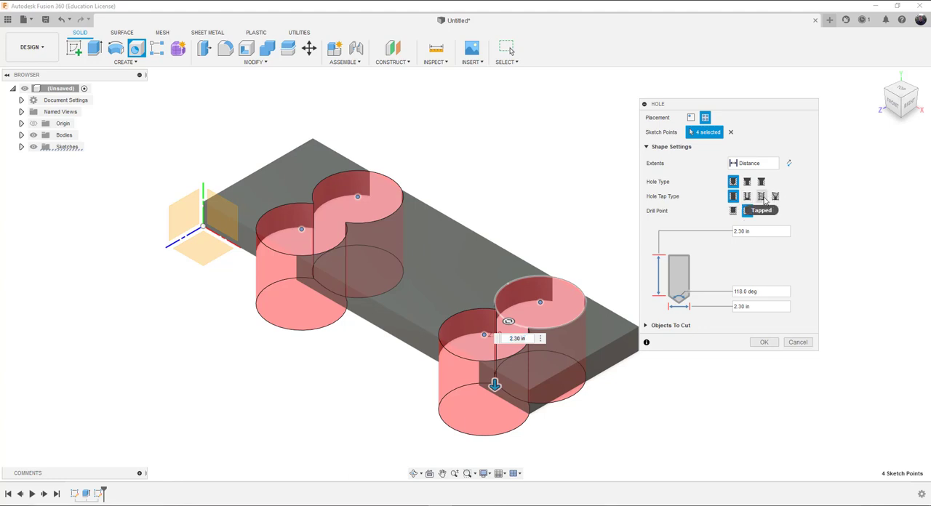
Step: Make the four holes tapped, keeping ANSI Unified Screw Threads, and set the thread size to 0.5 in
left_click(762, 196)
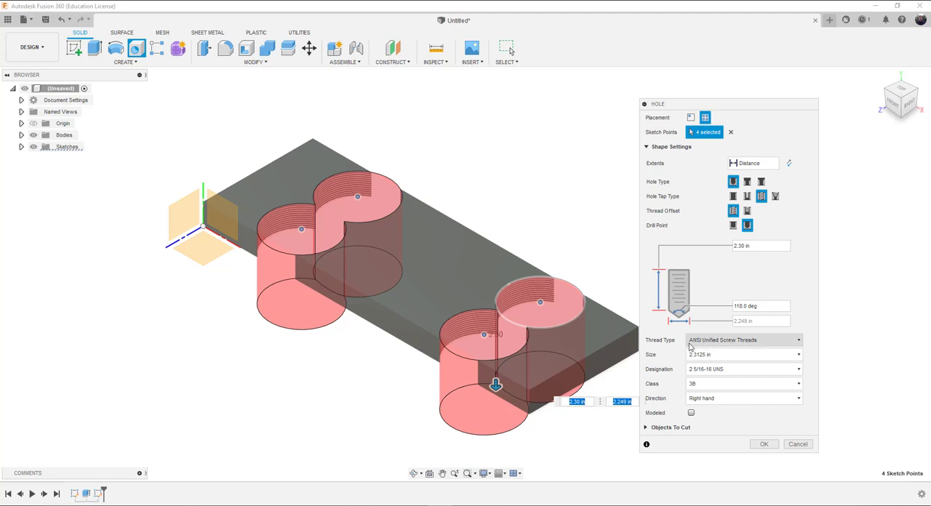
left_click(759, 343)
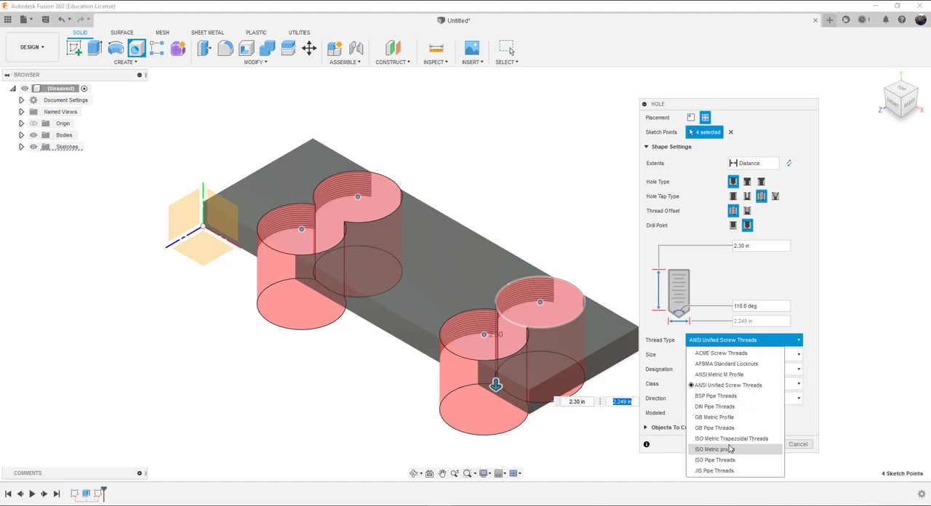
left_click(708, 343)
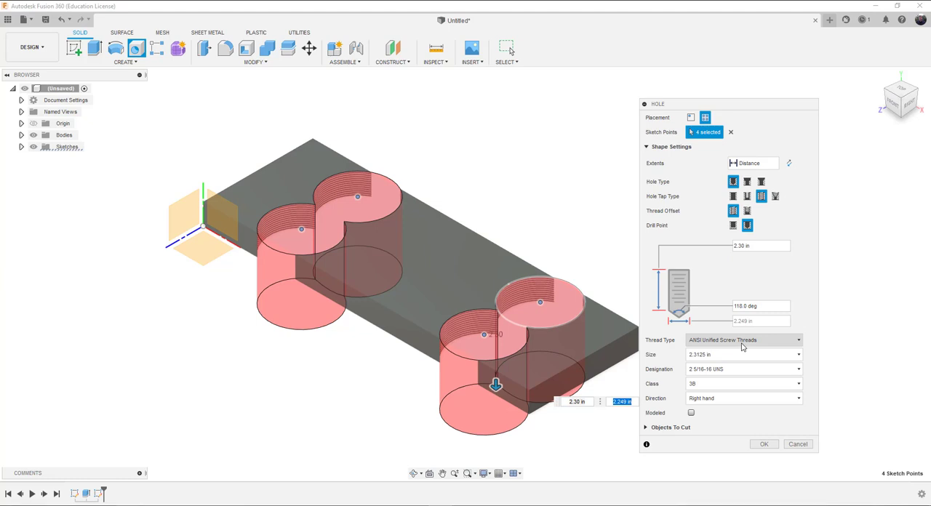
left_click(719, 357)
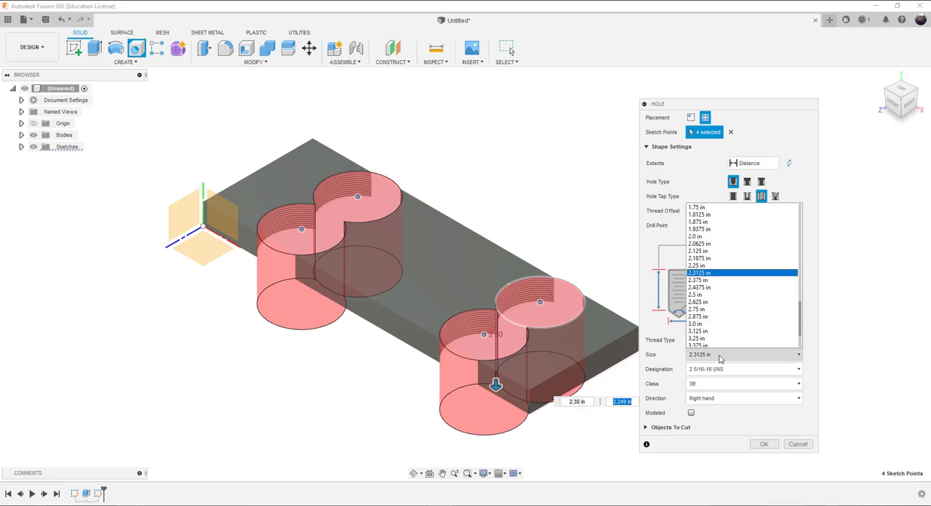
scroll(732, 254, "up", 1)
scroll(732, 251, "up", 7)
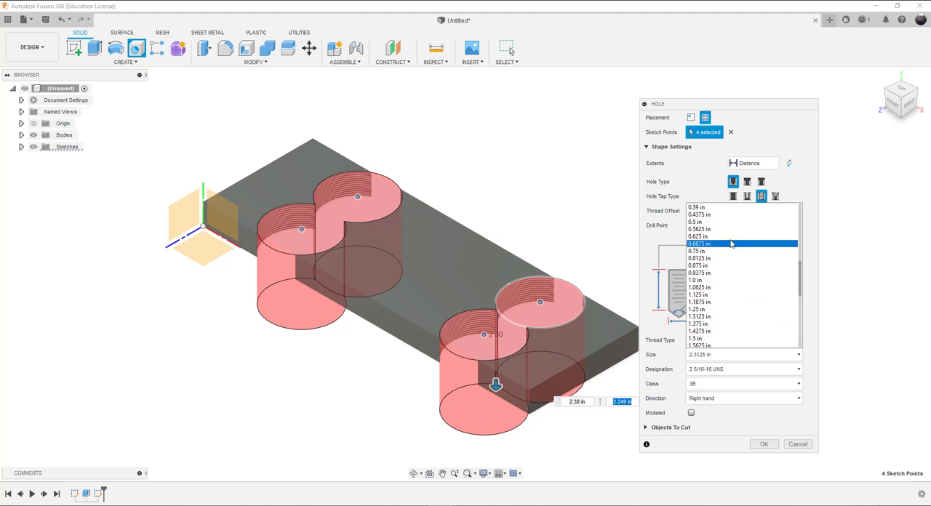
left_click(731, 222)
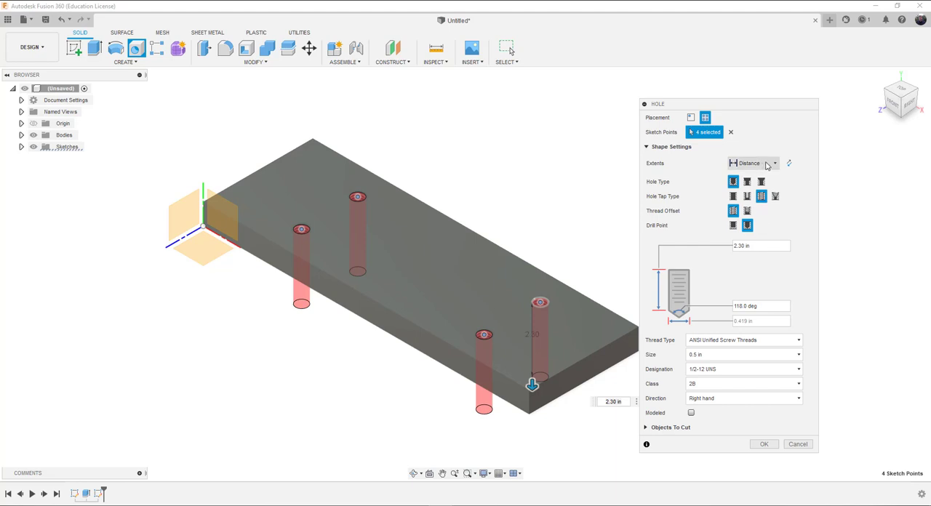
Step: Set the tapped holes' extents to All and their thread designation to 1/2-13 UNC
left_click(768, 164)
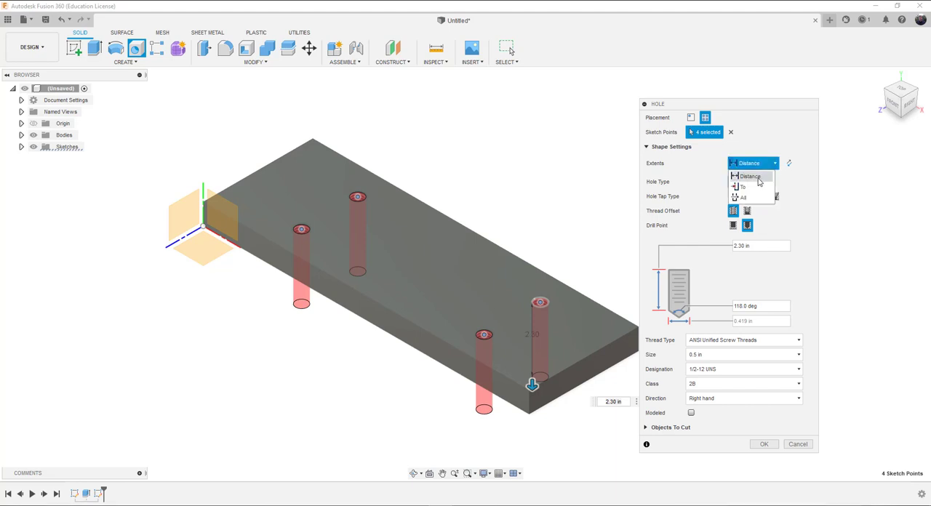
left_click(750, 198)
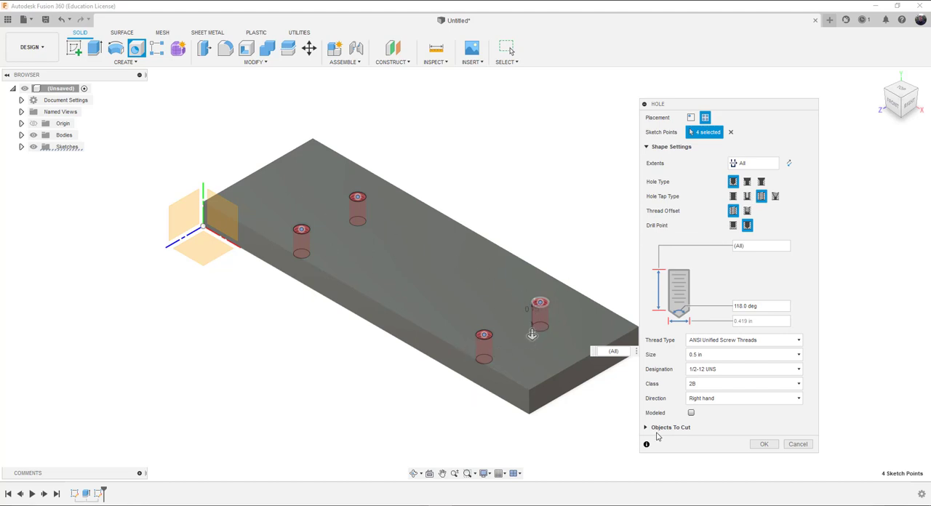
left_click(727, 372)
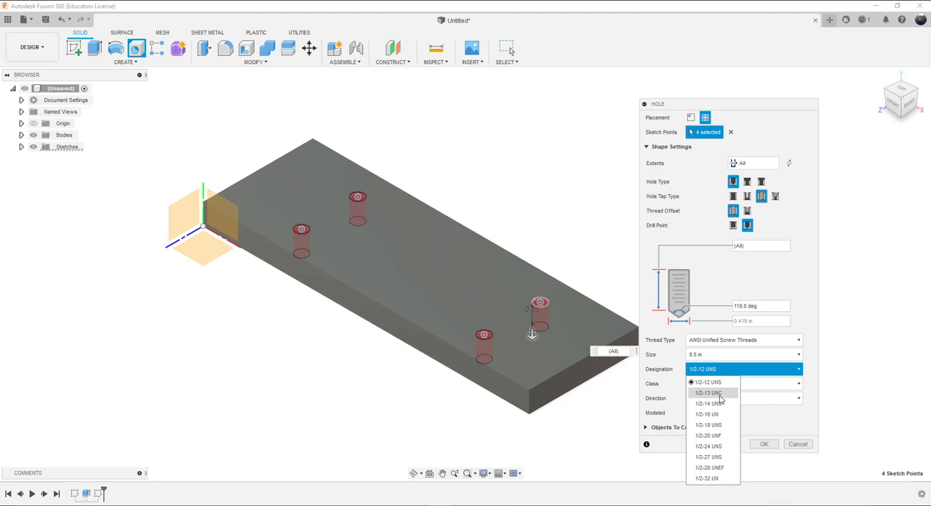
left_click(719, 396)
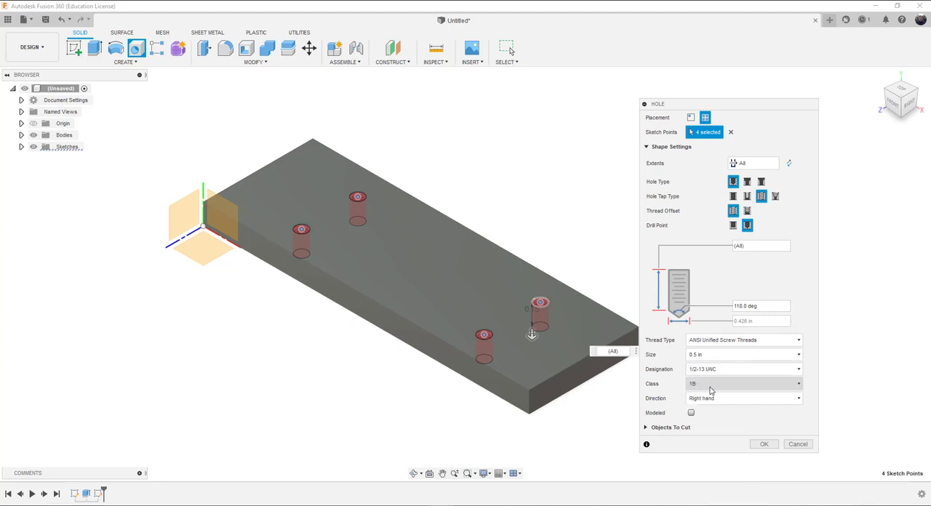
Step: Set the thread class of the four tapped holes to 2B
left_click(710, 388)
left_click(707, 409)
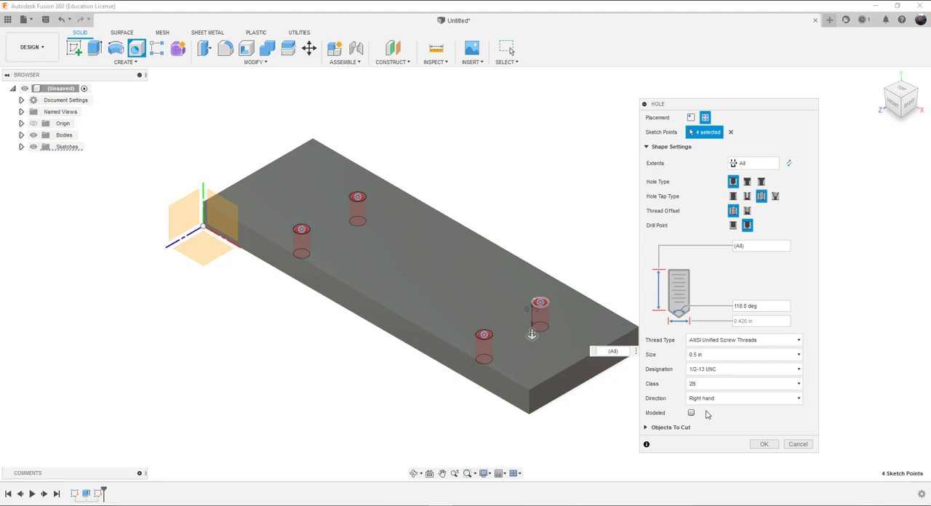
left_click(705, 385)
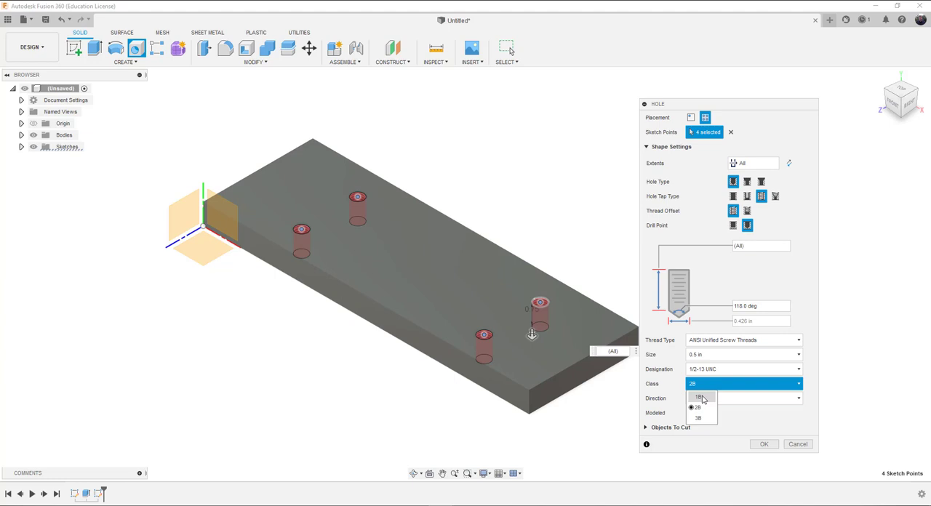
left_click(700, 411)
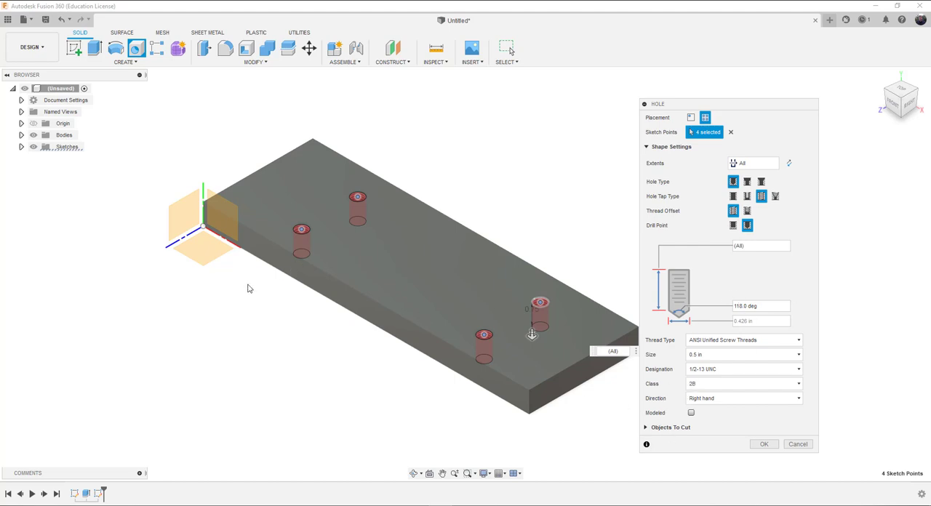
Step: Try the Modeled thread option on the tapped holes and compare their preview with the option on and off
scroll(557, 321, "down", 2)
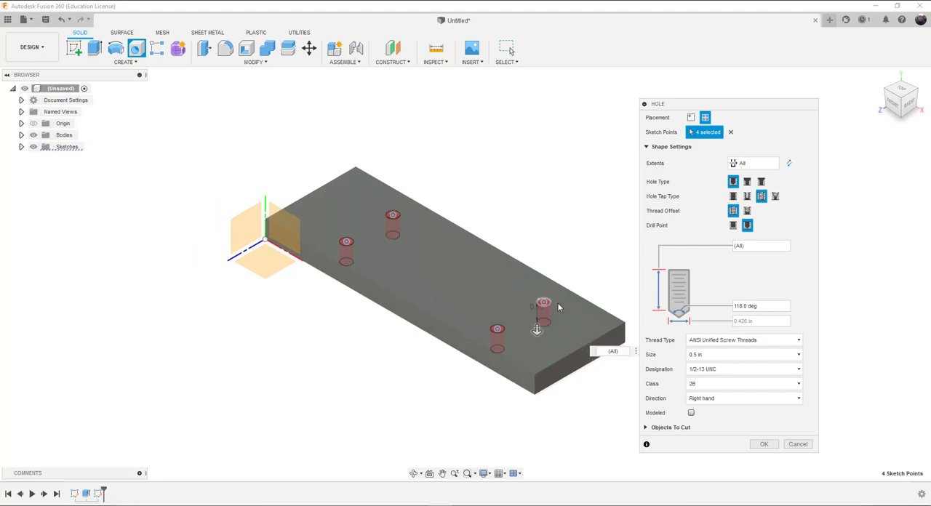
scroll(553, 322, "up", 5)
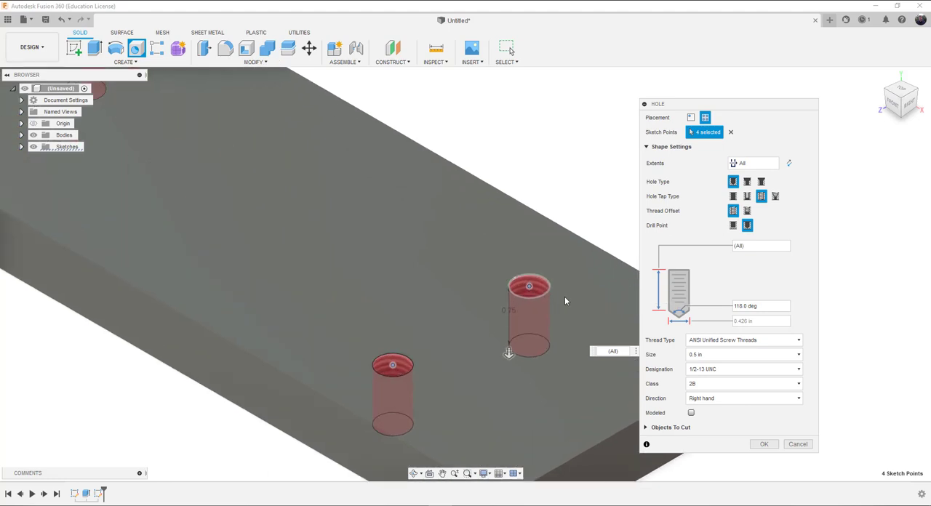
left_click(691, 413)
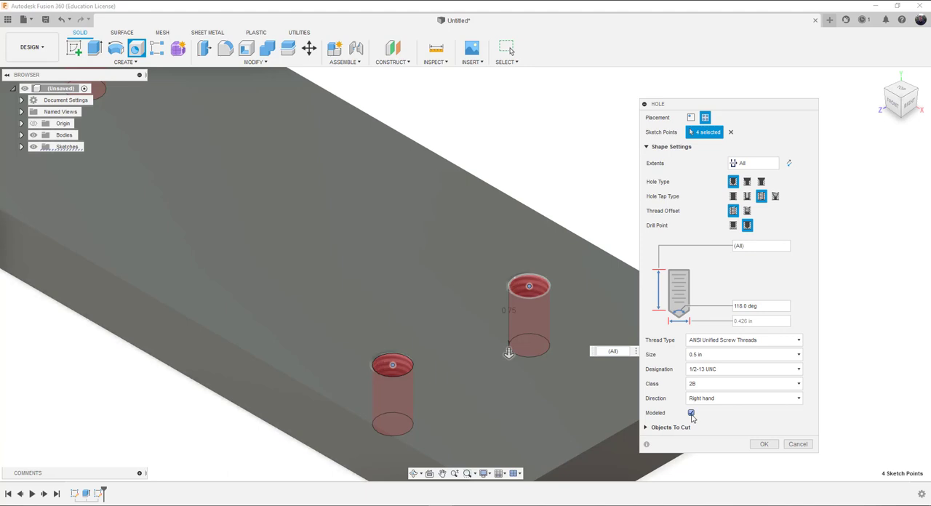
left_click(691, 413)
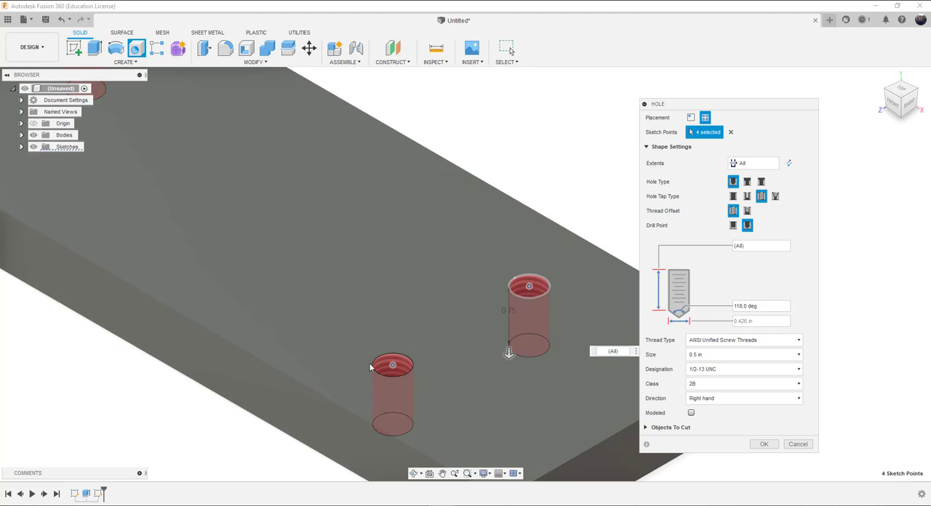
left_click(692, 414)
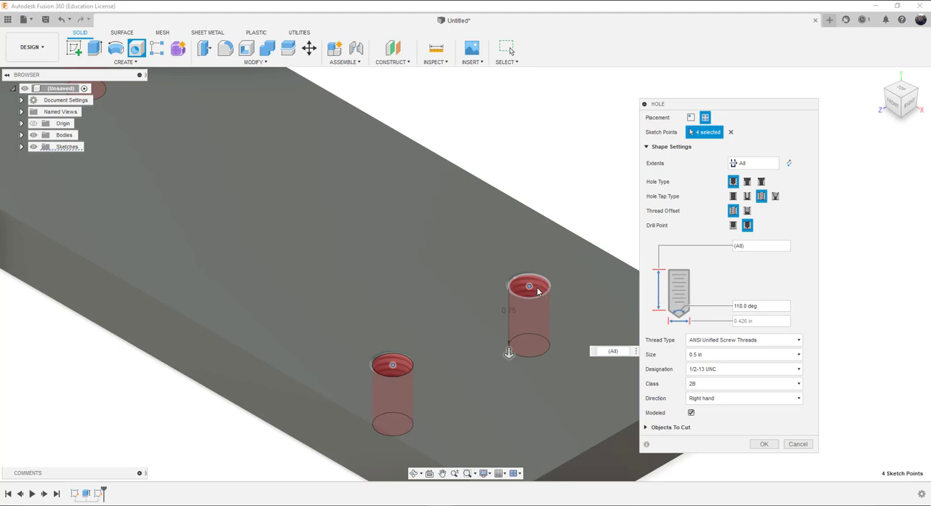
scroll(537, 288, "up", 6)
scroll(532, 291, "up", 2)
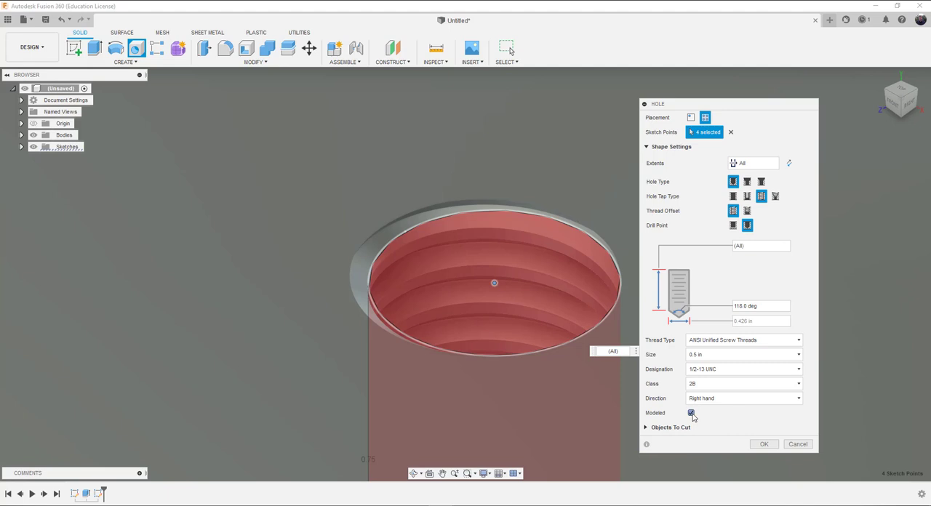
left_click(691, 413)
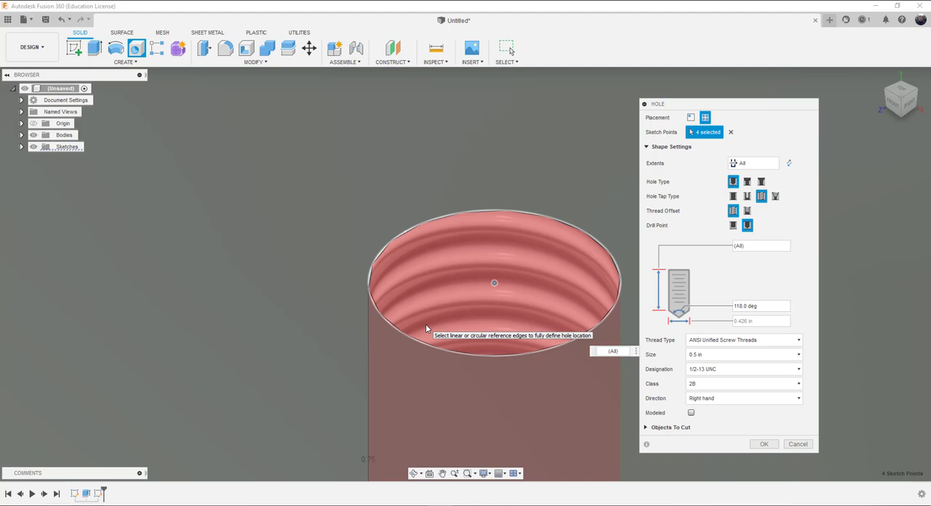
left_click(692, 413)
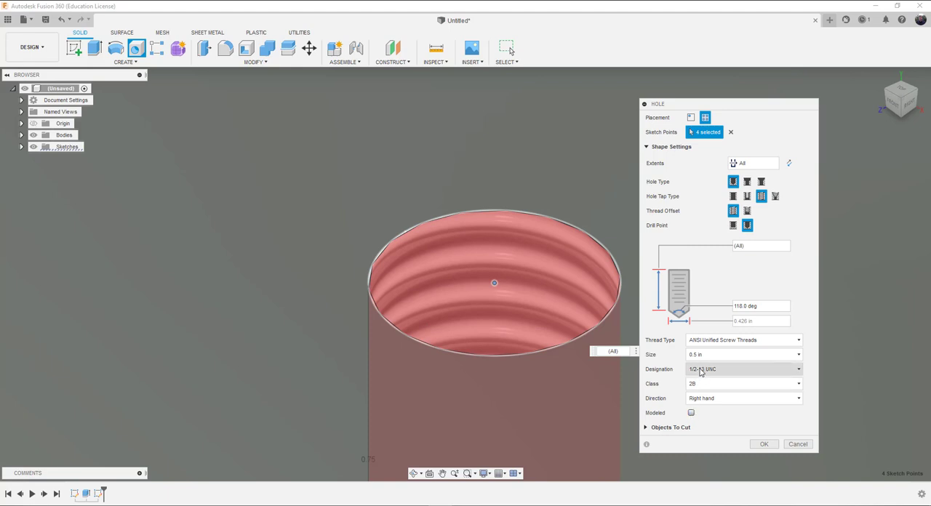
Step: Create the four tapped through holes in the block with the Modeled option off
scroll(607, 210, "down", 5)
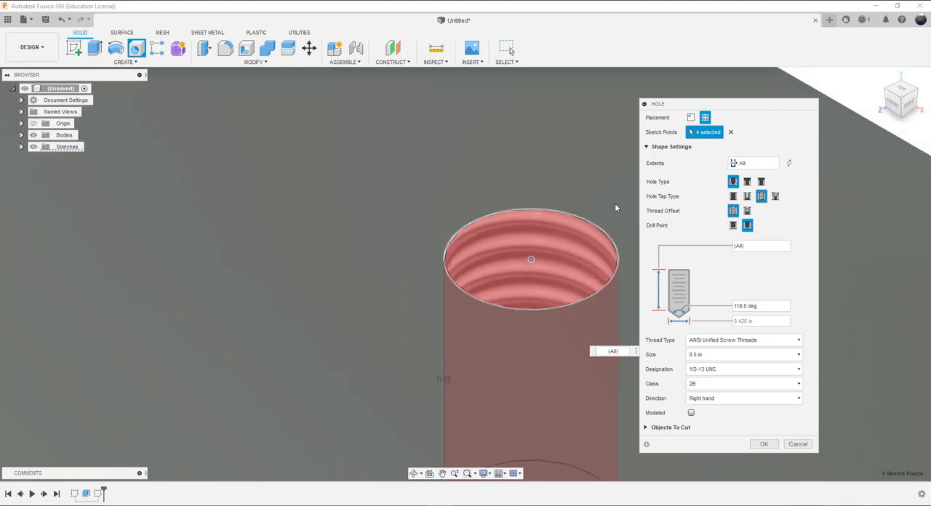
scroll(617, 208, "down", 4)
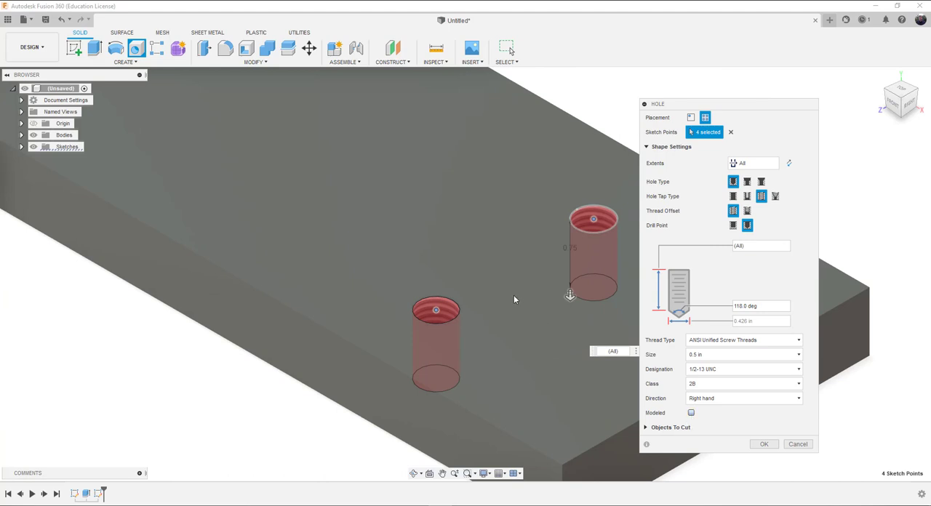
scroll(513, 297, "down", 5)
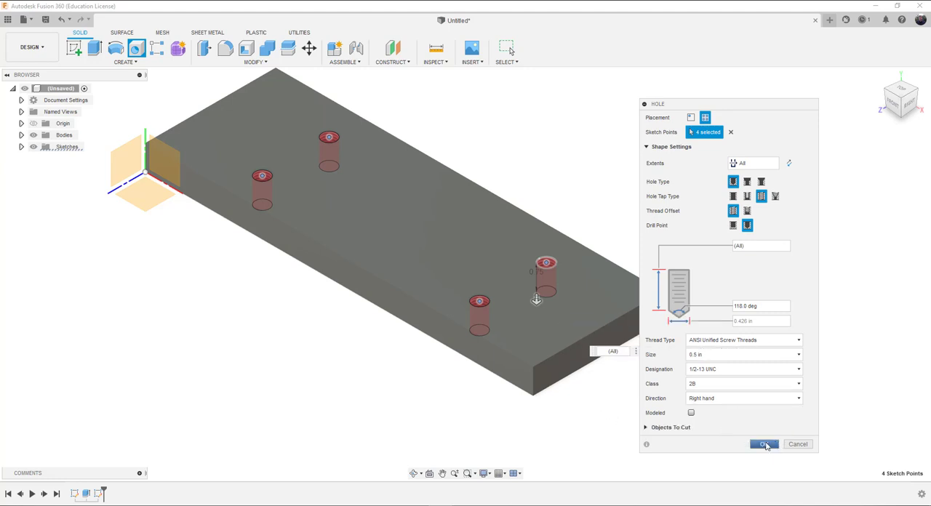
left_click(764, 444)
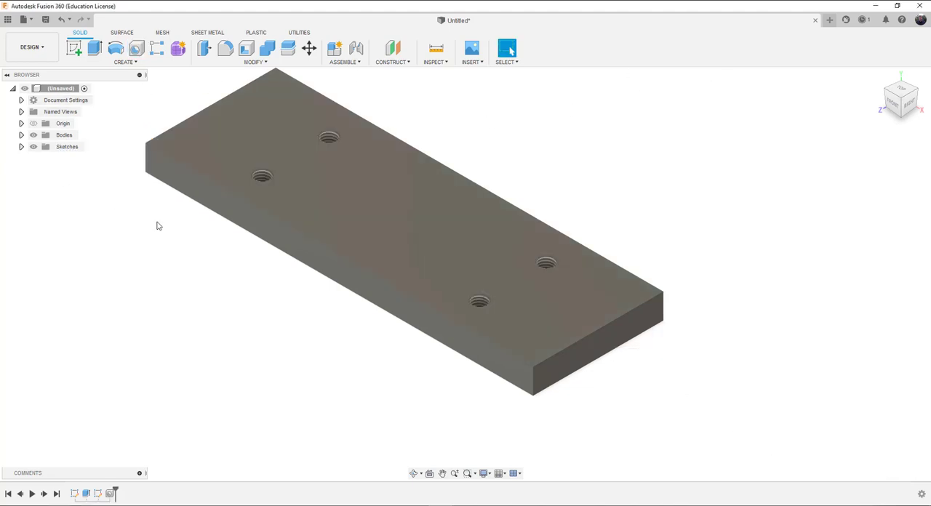
Step: Examine the threads of the finished tapped holes and the overall block
scroll(476, 300, "up", 10)
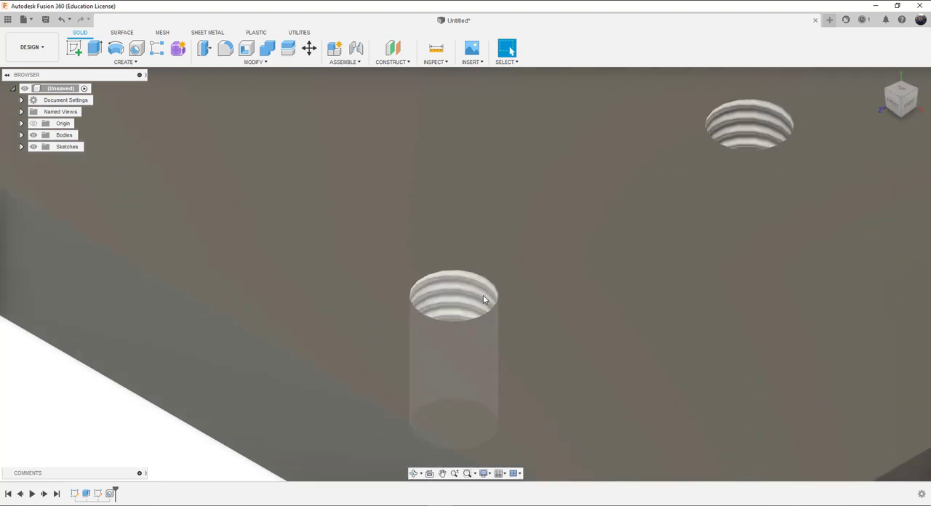
scroll(437, 293, "down", 8)
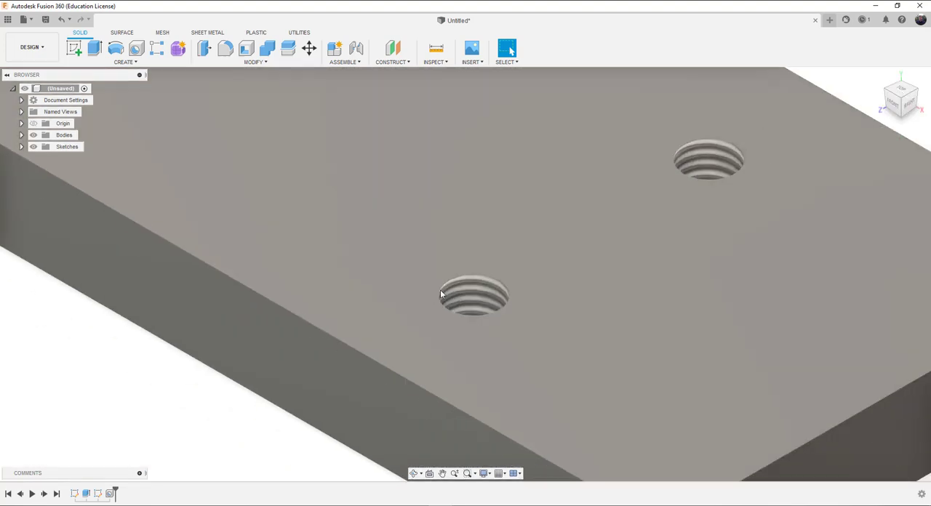
scroll(476, 294, "down", 5)
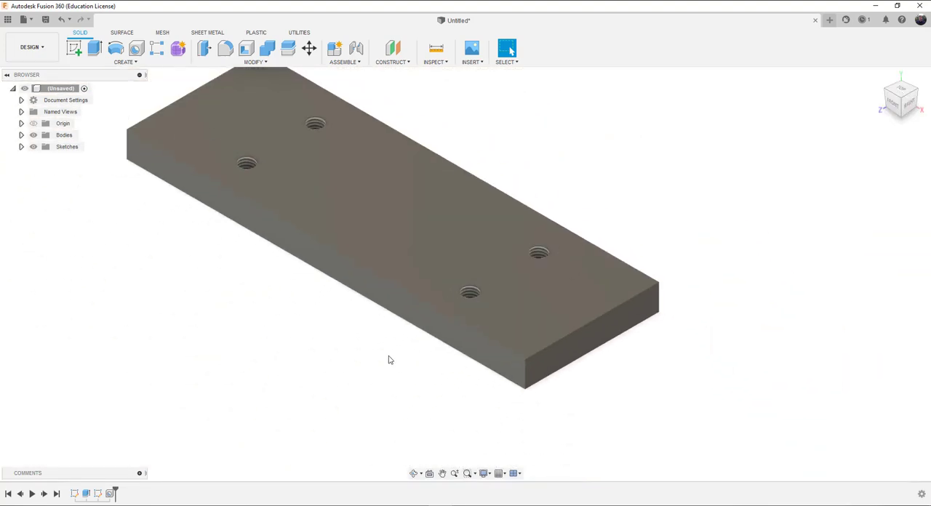
scroll(342, 351, "down", 1)
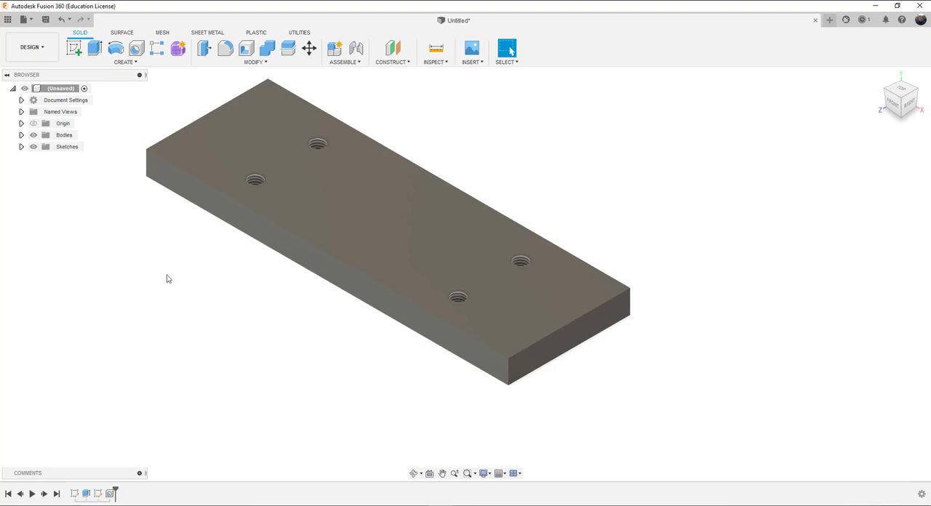
scroll(174, 286, "up", 1)
scroll(174, 286, "down", 3)
scroll(175, 286, "up", 1)
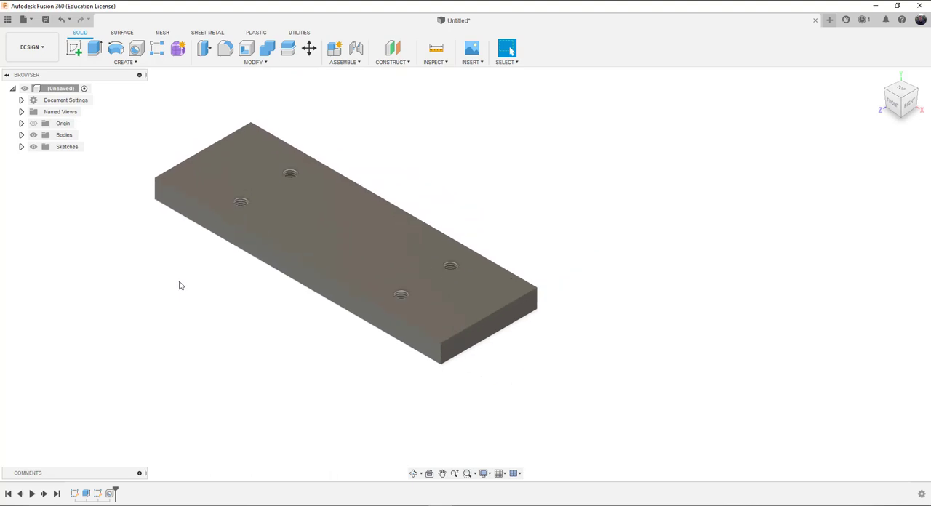
Step: Begin saving the design with the name baseplate
left_click(47, 20)
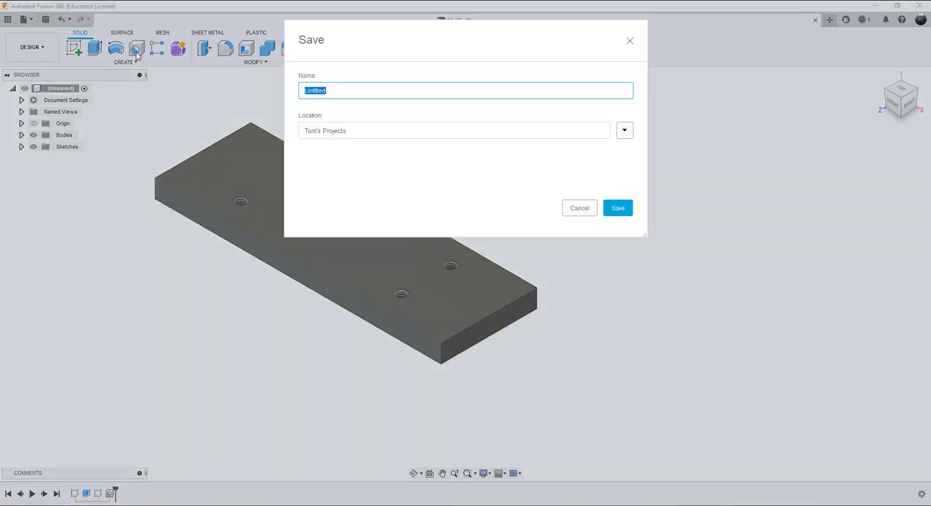
left_click_drag(335, 90, 295, 92)
type("baseplate")
Step: Browse the project's folders and choose Sample Projects as the save location
left_click(626, 130)
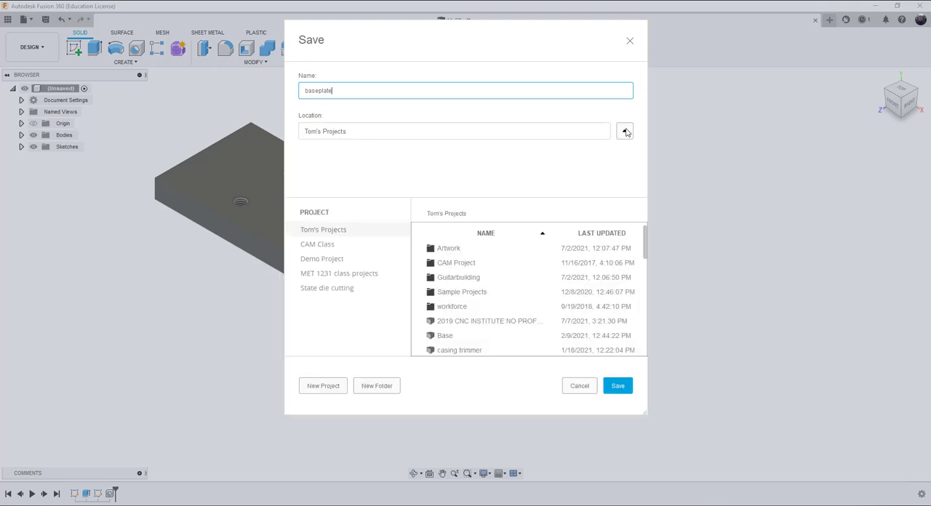
scroll(462, 293, "down", 3)
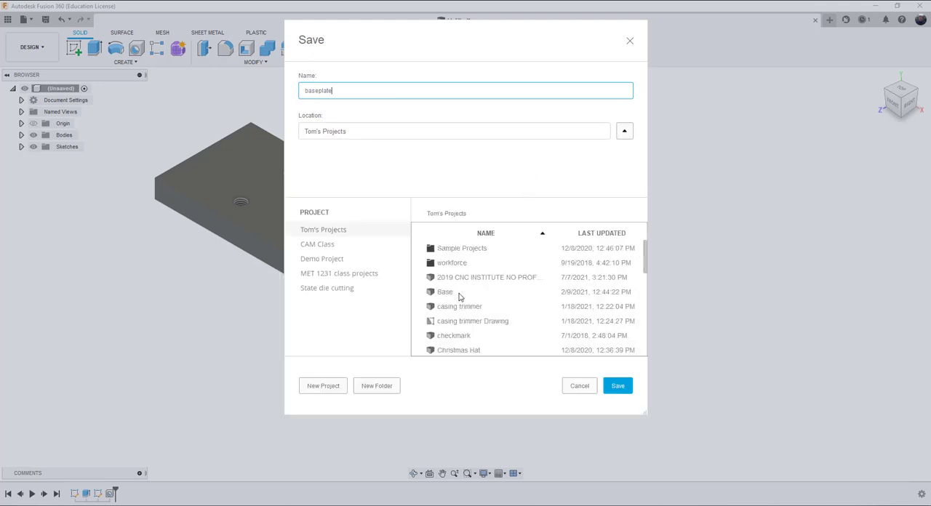
scroll(459, 297, "up", 3)
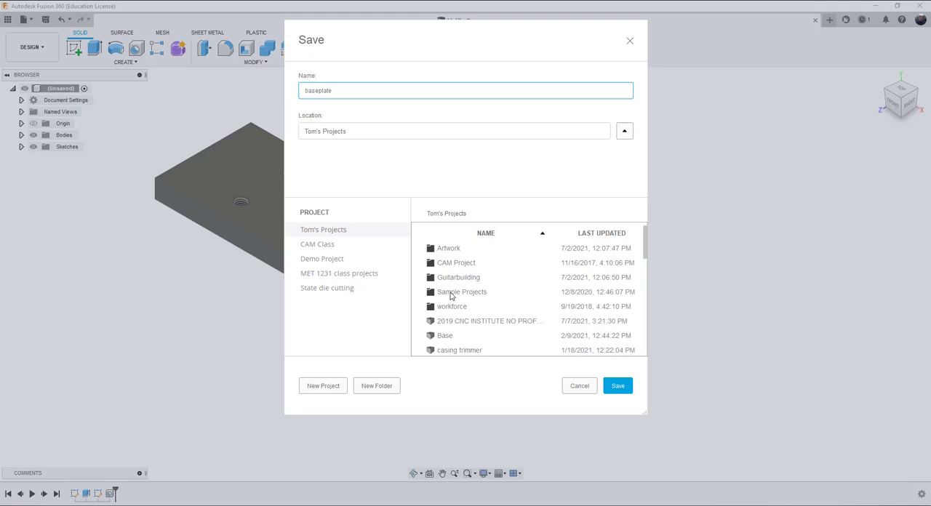
double_click(450, 293)
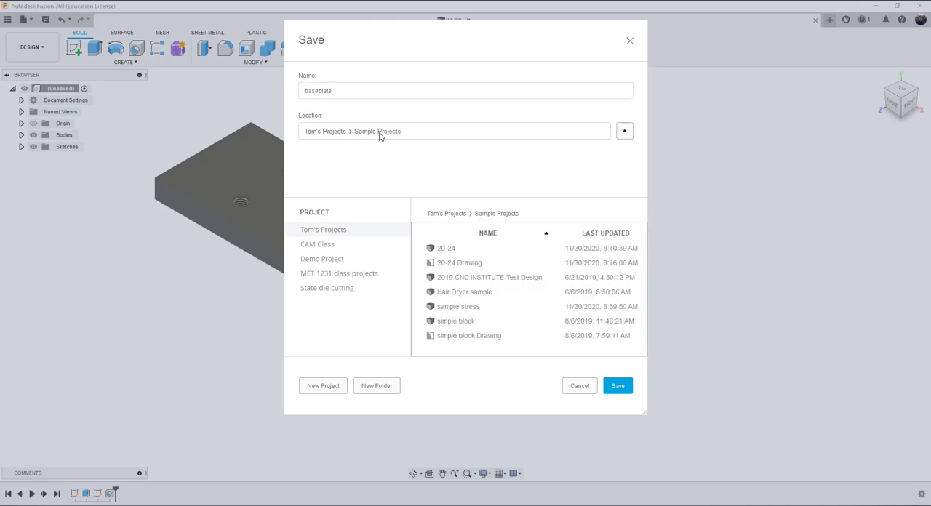
left_click(451, 214)
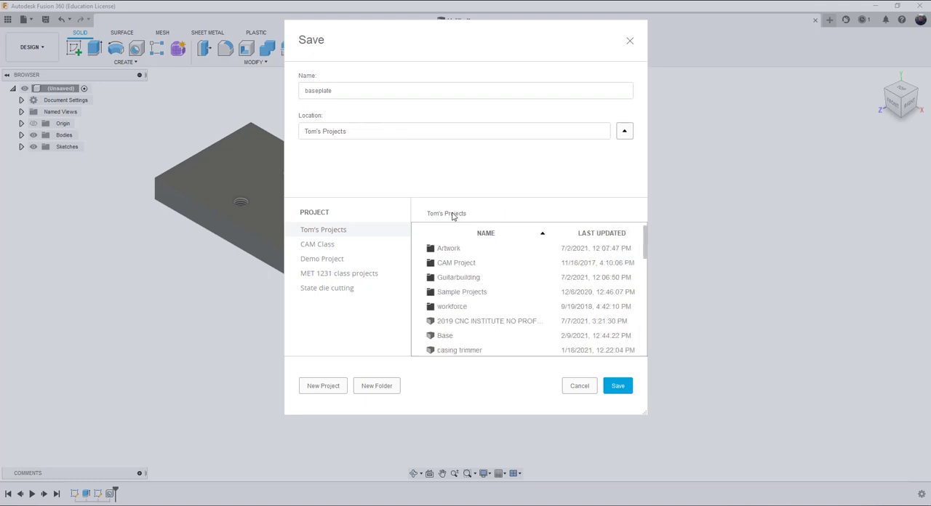
scroll(465, 321, "down", 7)
scroll(464, 321, "up", 7)
double_click(451, 293)
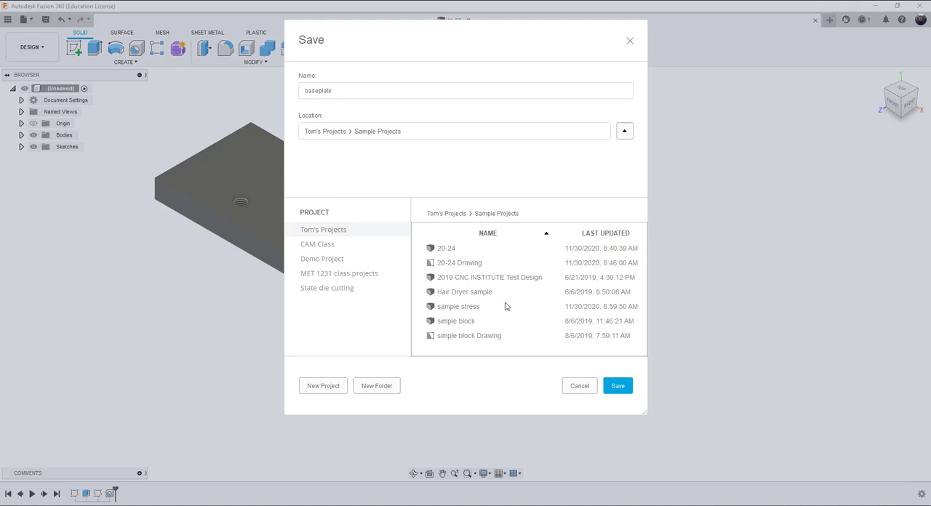
Step: Create a folder named wheel support inside Sample Projects and save the design in it
left_click(380, 388)
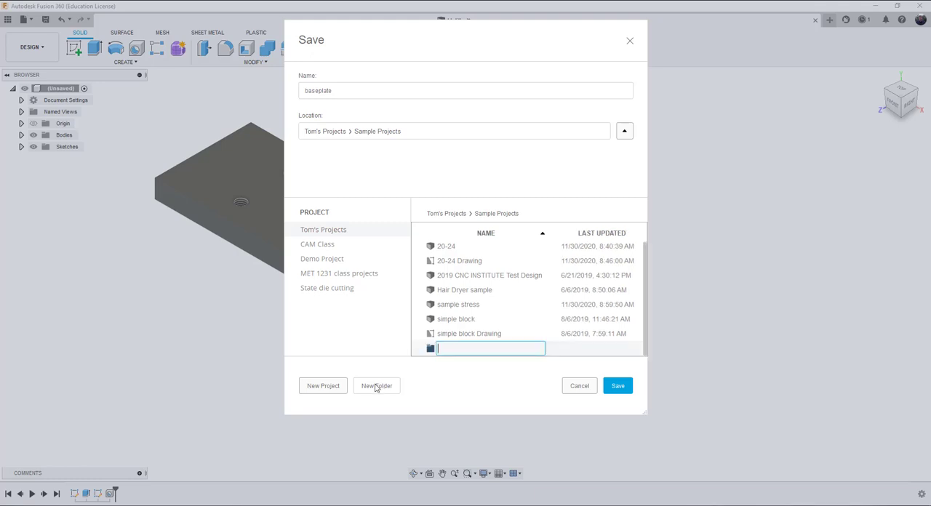
type("wheel support")
key("Return")
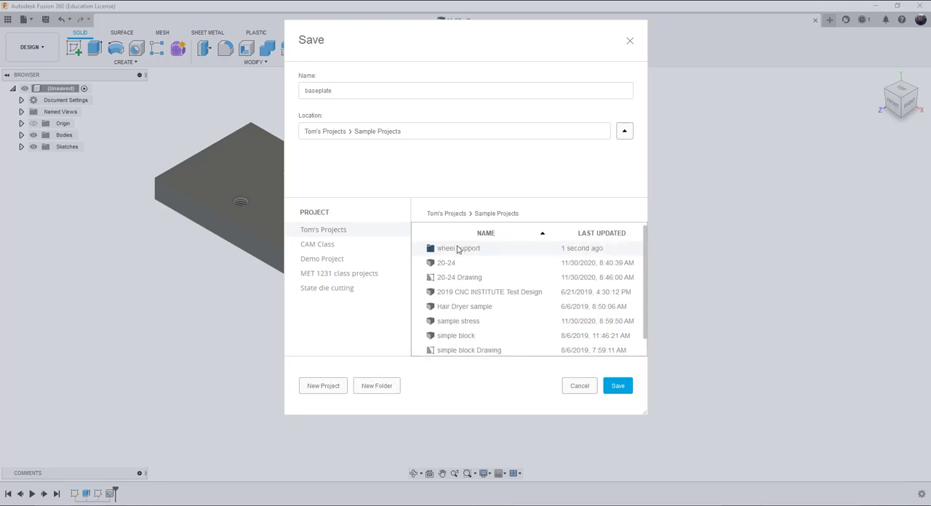
double_click(462, 249)
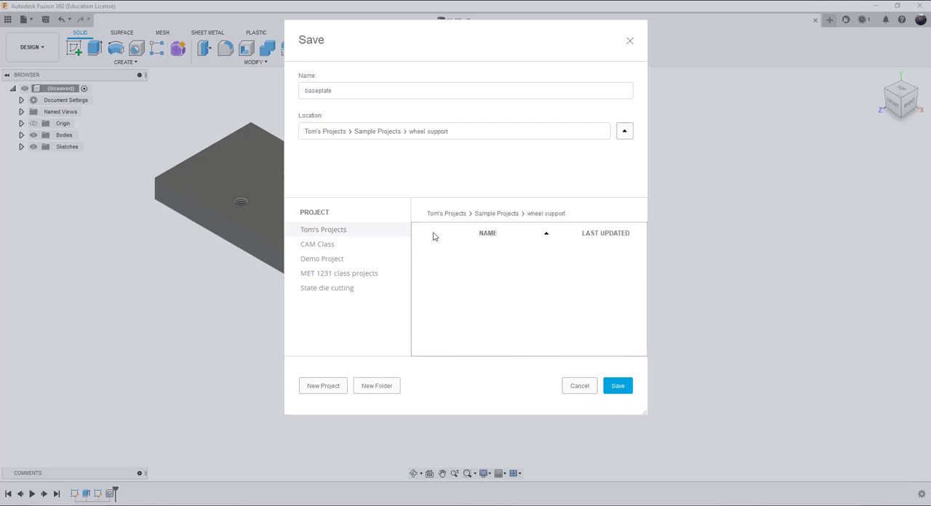
left_click(618, 386)
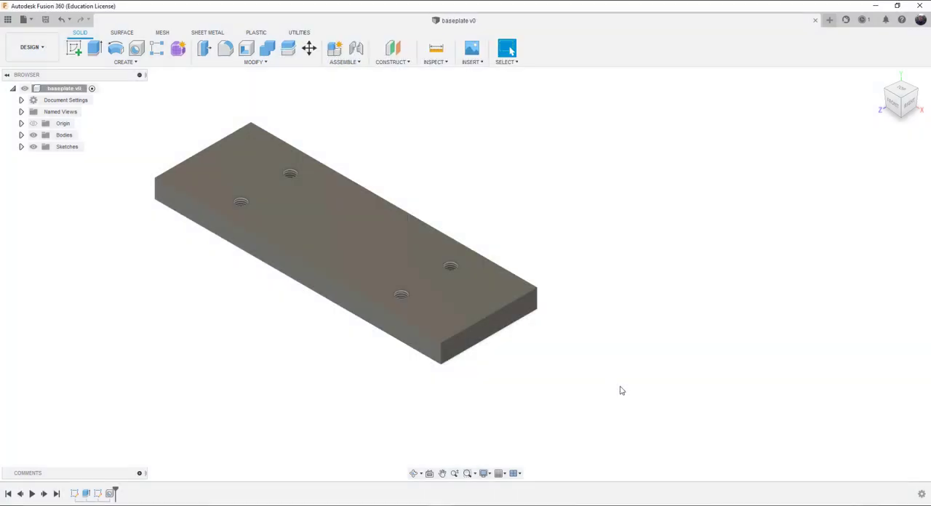
Step: Create an active internal Standard component named angle bracket, consulting the wheel support reference drawing for the part
scroll(351, 366, "down", 3)
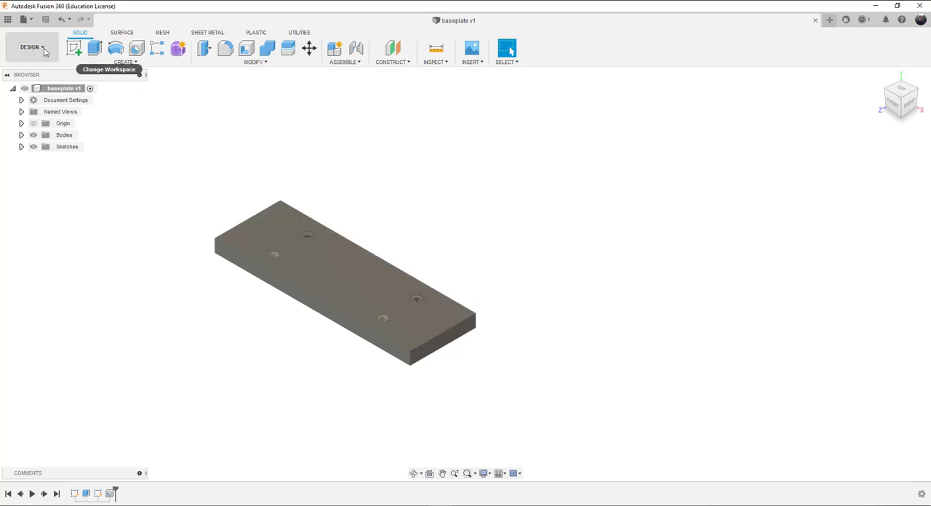
left_click(335, 51)
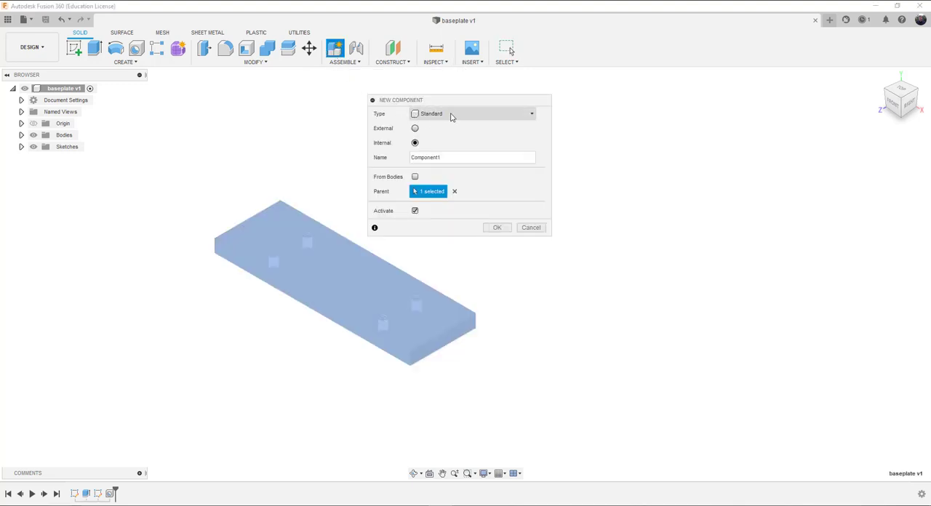
left_click_drag(439, 152, 404, 152)
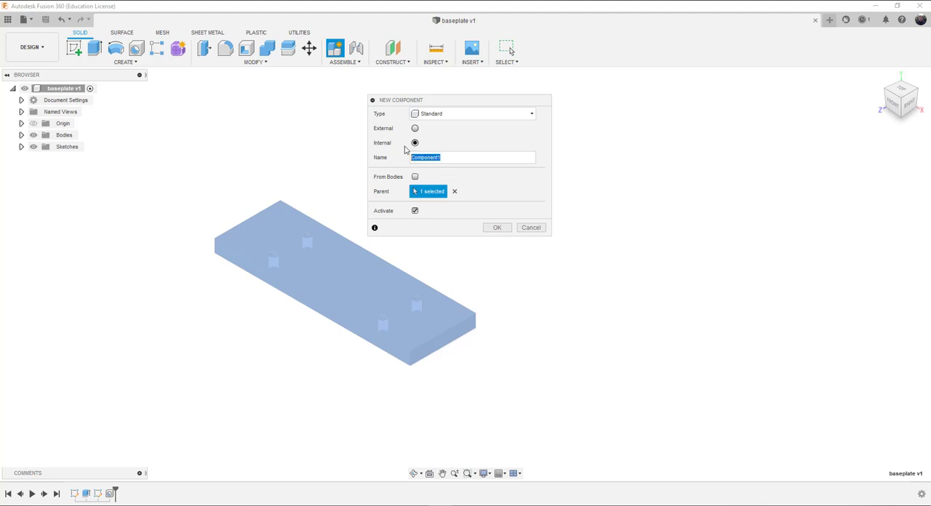
type("angle bracket")
mouse_move(0, 161)
left_mouse_down()
mouse_move(184, 158)
mouse_move(144, 150)
mouse_move(375, 116)
mouse_move(486, 74)
left_mouse_up()
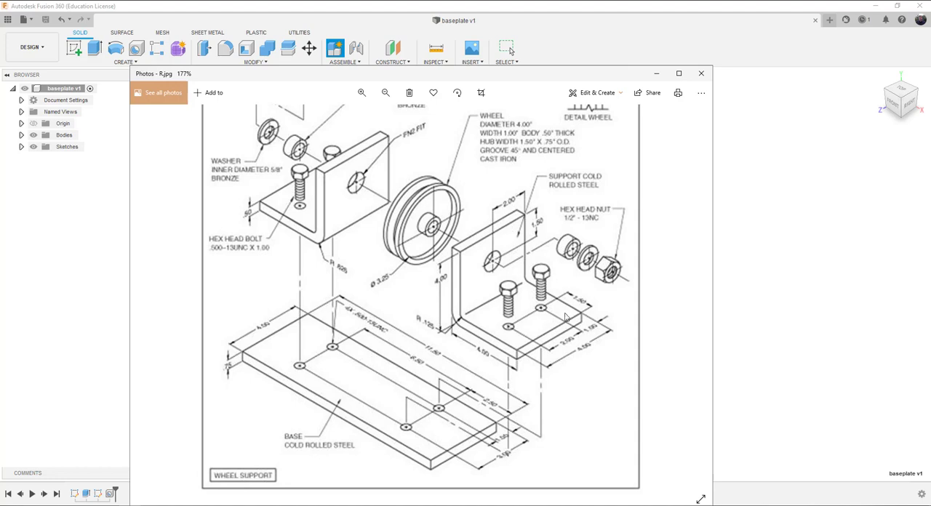
left_click_drag(536, 77, 0, 70)
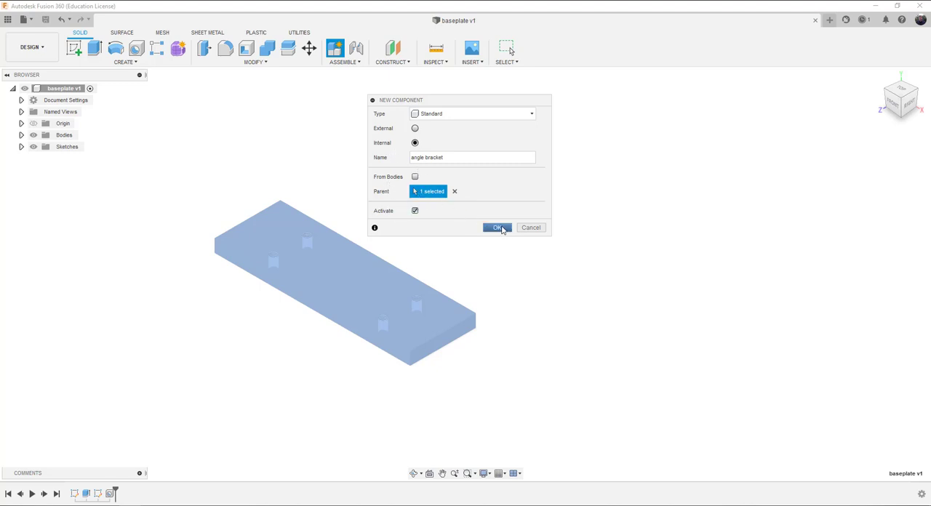
left_click(499, 229)
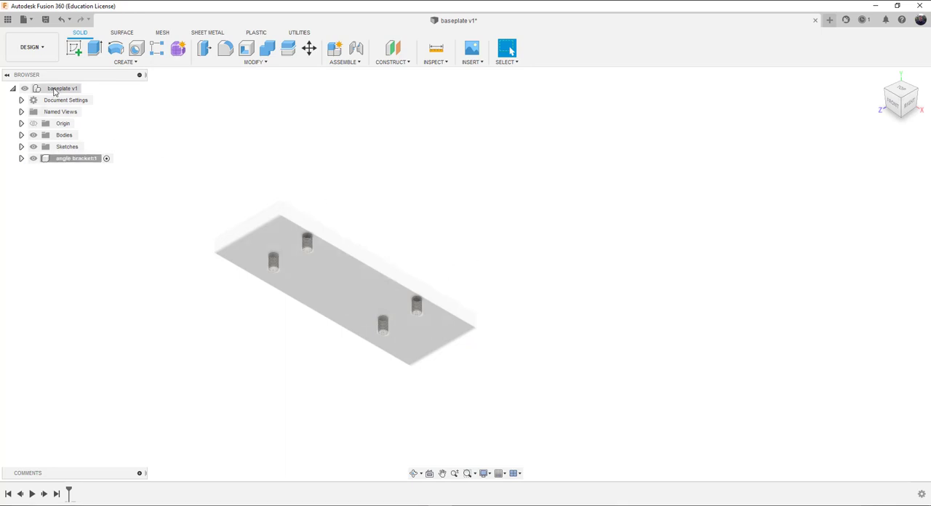
Step: Start a sketch on the XY front plane in the angle bracket component, viewed from the front
left_click(75, 50)
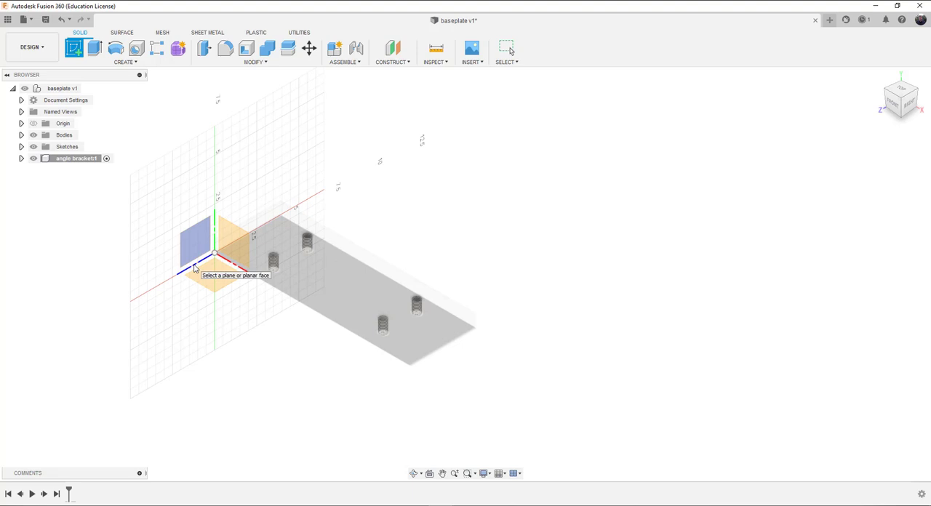
left_click(235, 242)
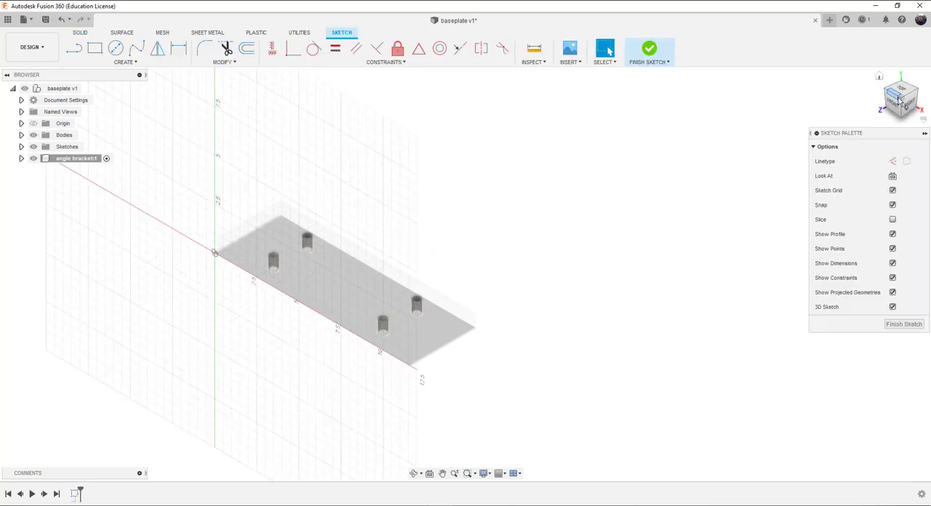
left_click(896, 105)
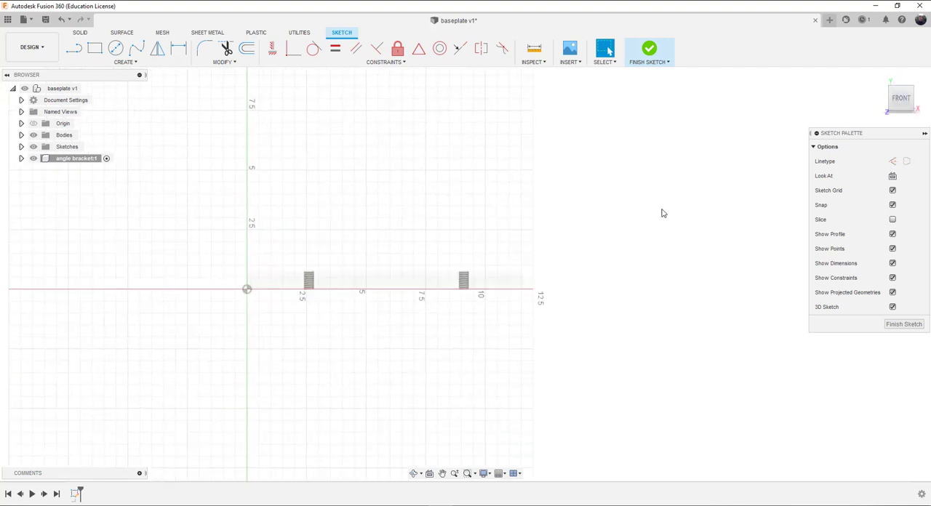
Step: Sketch the bracket's outer vertical line, a horizontal bottom line about 5.50 in long, and a vertical end line about 1.00 in high
left_click(77, 50)
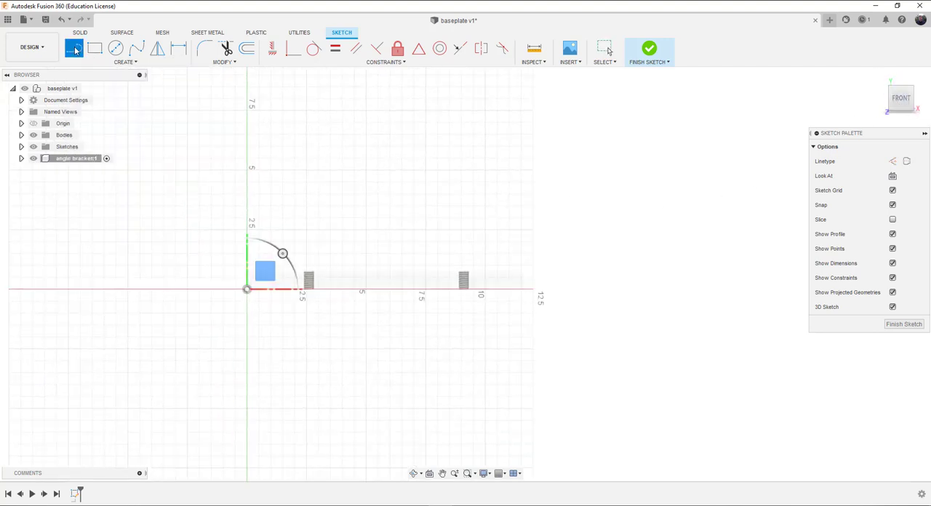
left_click(431, 134)
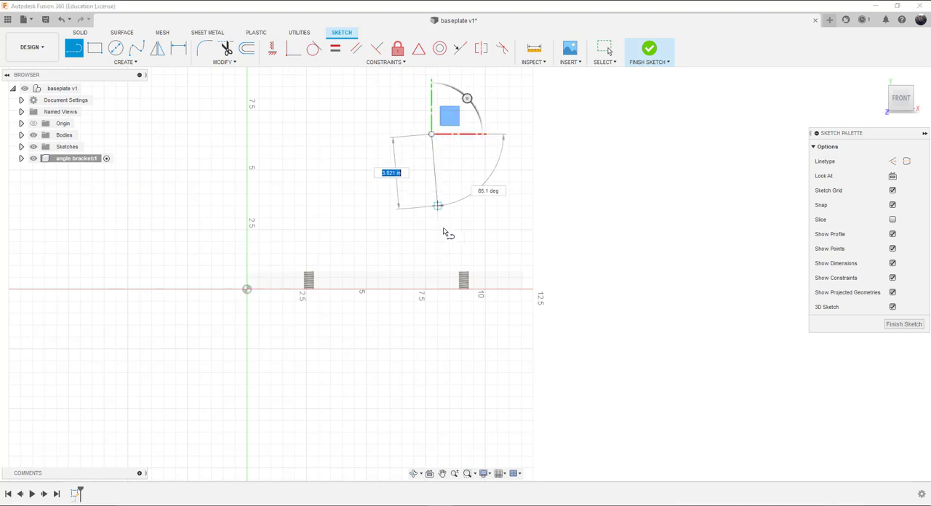
left_click(432, 240)
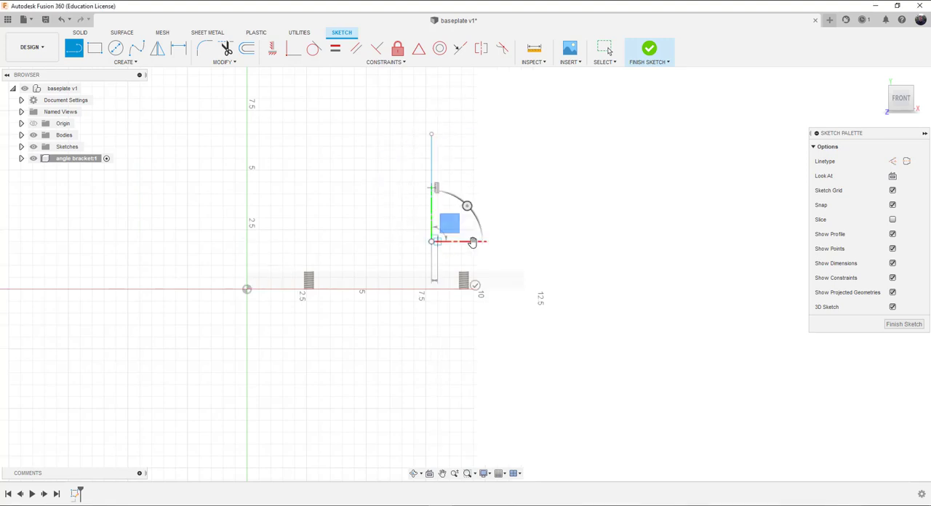
left_click(563, 242)
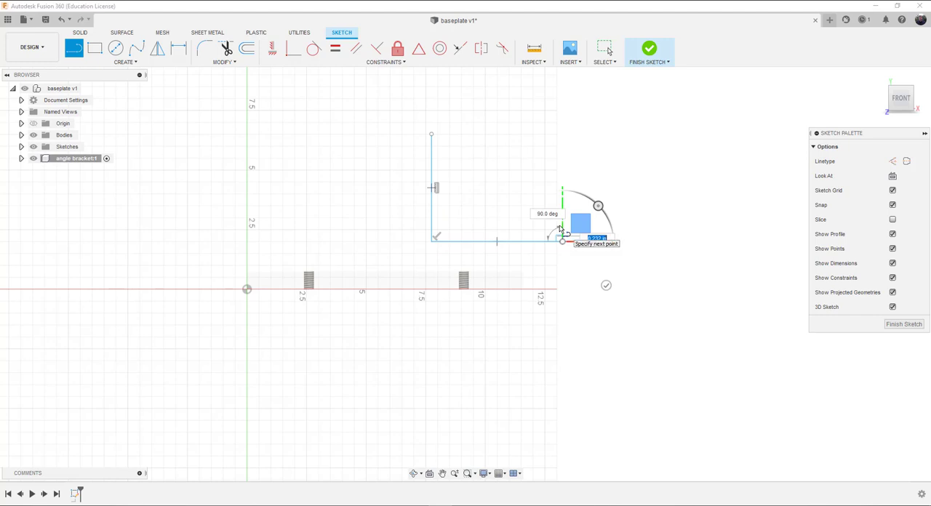
left_click(561, 227)
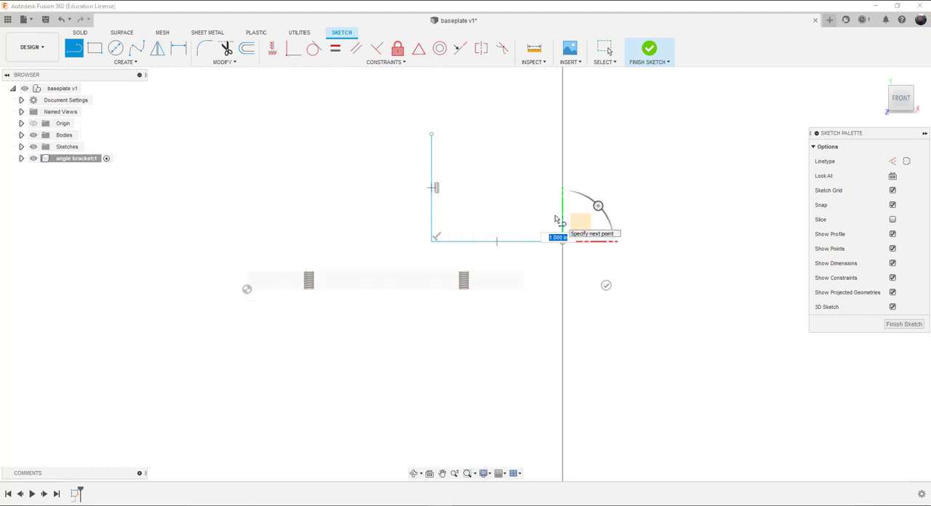
left_click(561, 218)
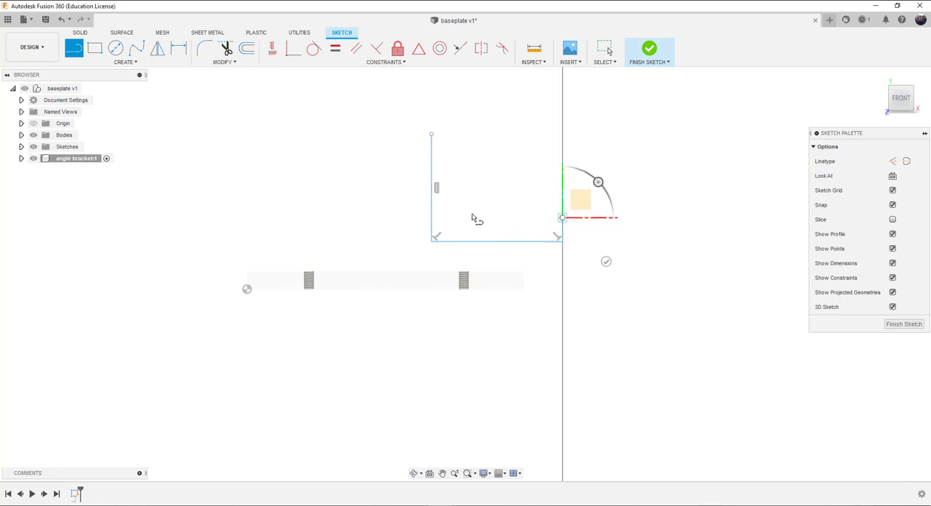
Step: Close the L-shaped profile with inner lines about 4.24 in across and 3.50 in high and a top edge back to the start
left_click(78, 52)
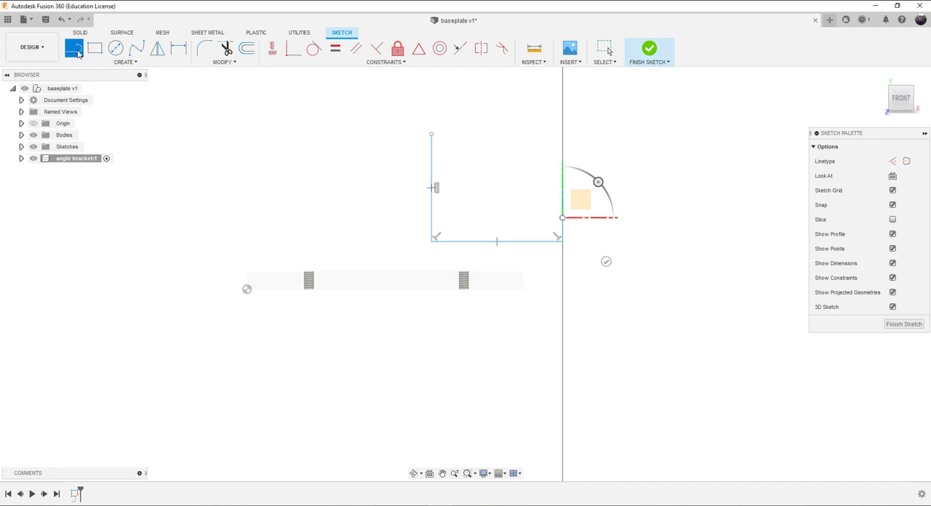
left_click(563, 219)
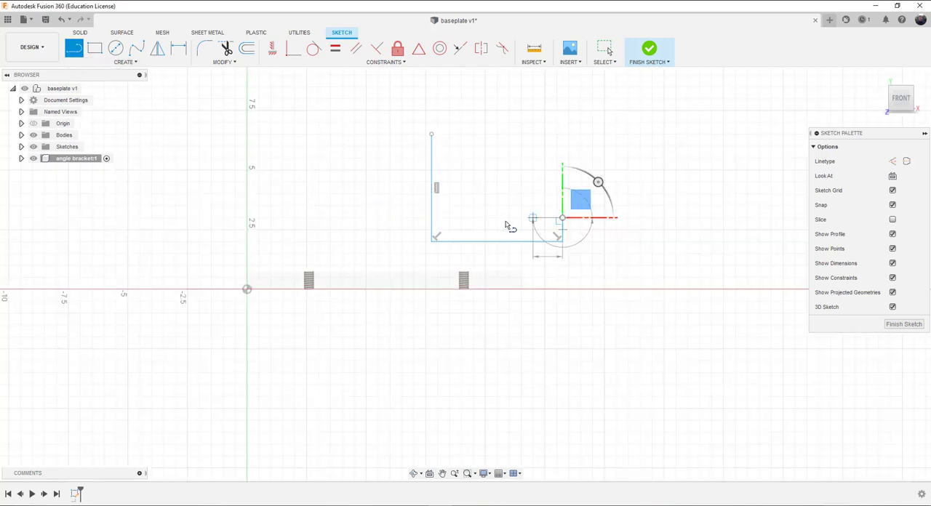
left_click(461, 218)
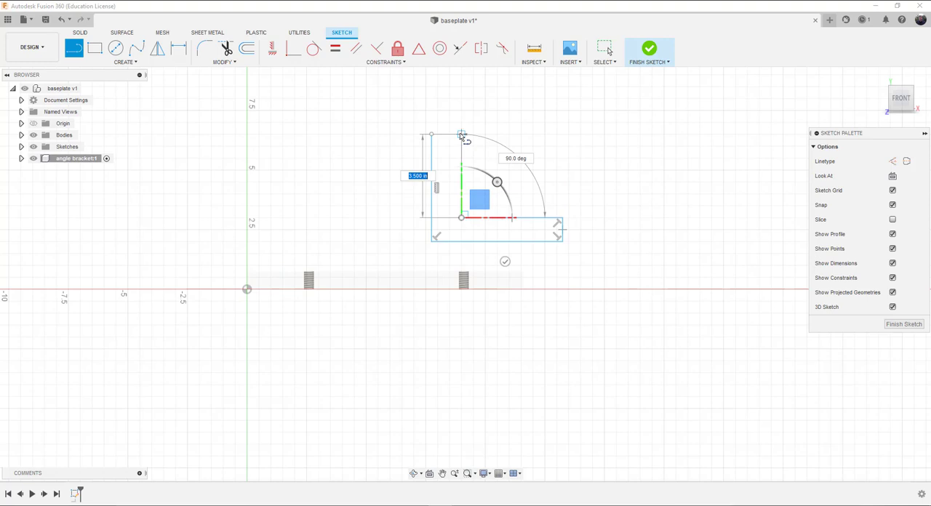
left_click(462, 134)
left_click(431, 135)
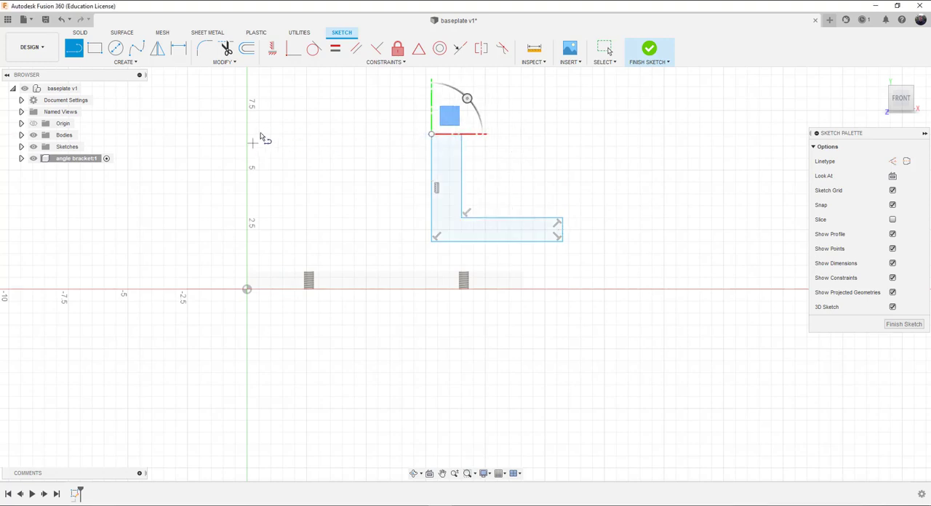
Step: Dimension the L profile's bottom line and its outer vertical line to 4 in each
left_click(178, 48)
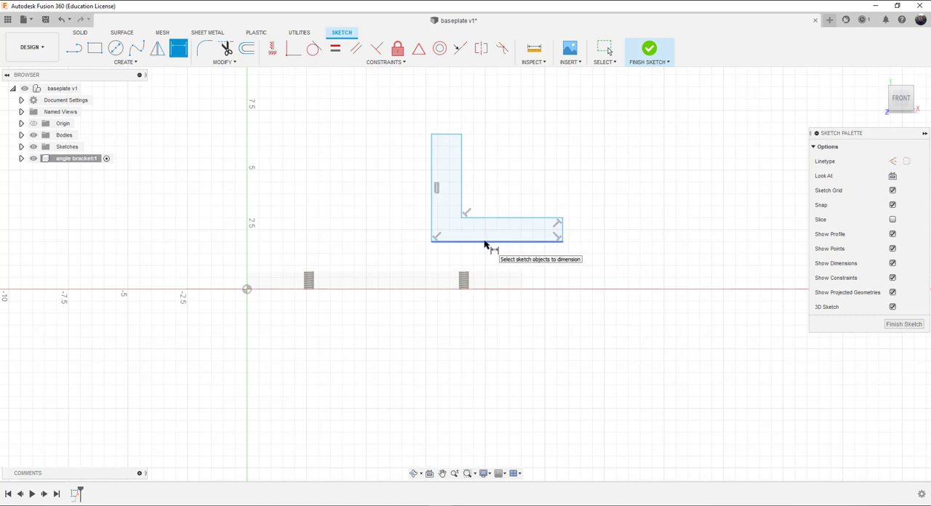
left_click(485, 242)
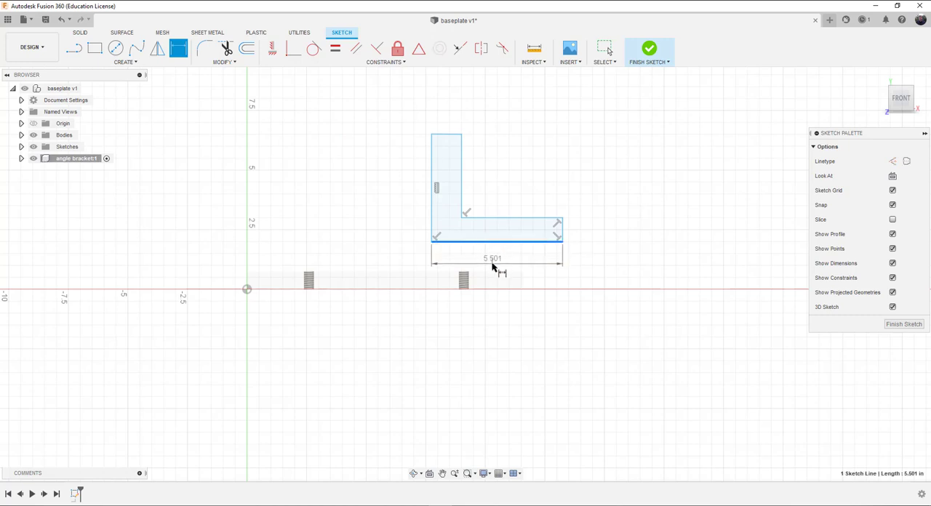
left_click(494, 266)
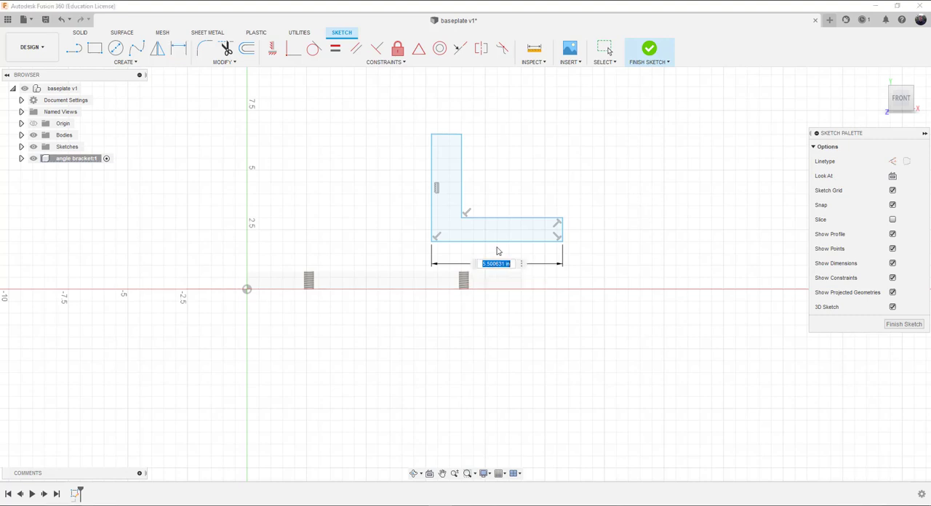
type("4")
key("Return")
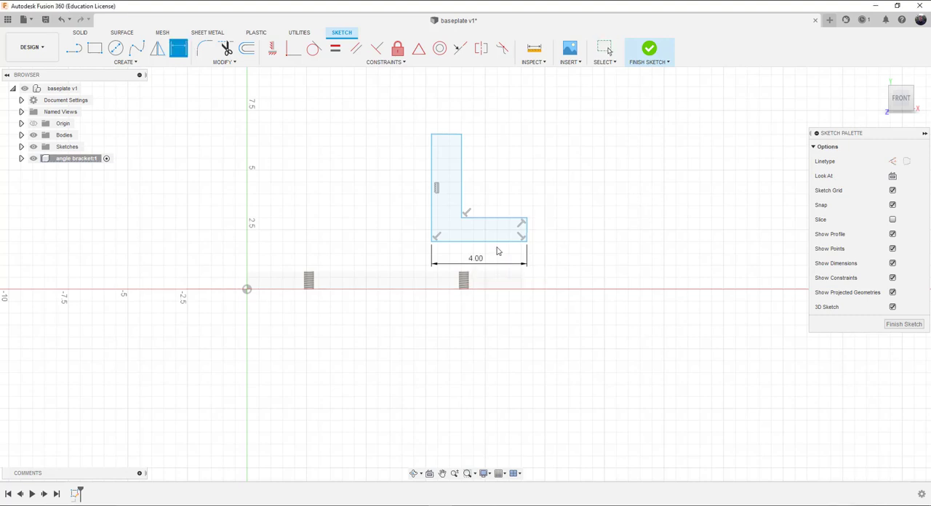
left_click(432, 172)
left_click(397, 167)
type("4")
key("Return")
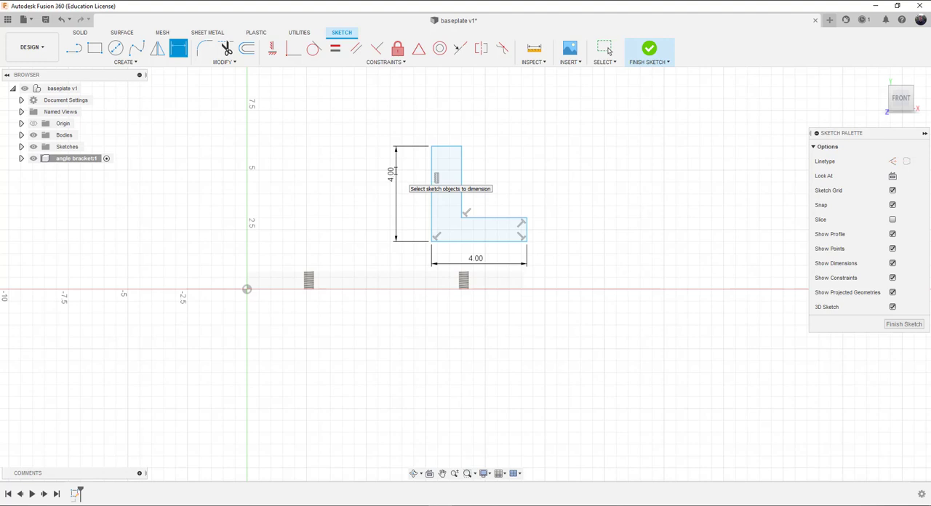
Step: Dimension the top edge of the L profile's vertical leg to 0.50 in
left_click(448, 146)
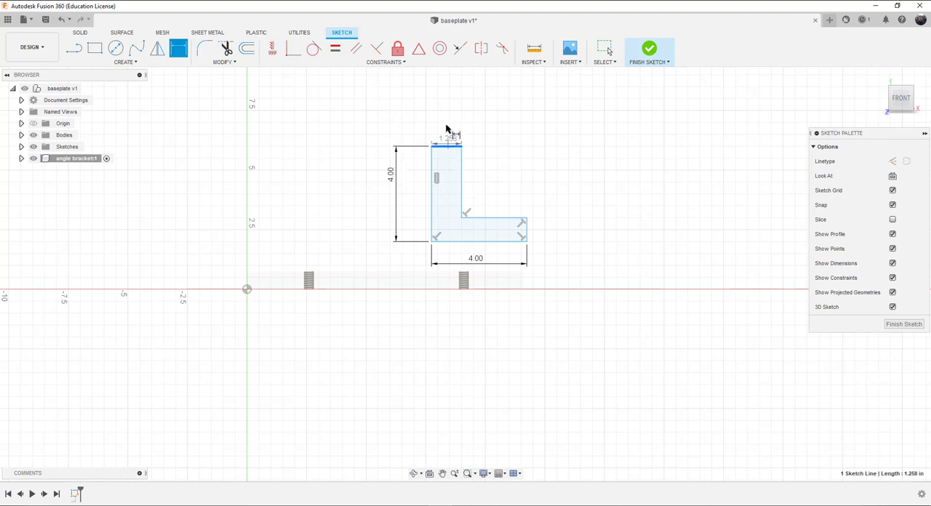
left_click(444, 116)
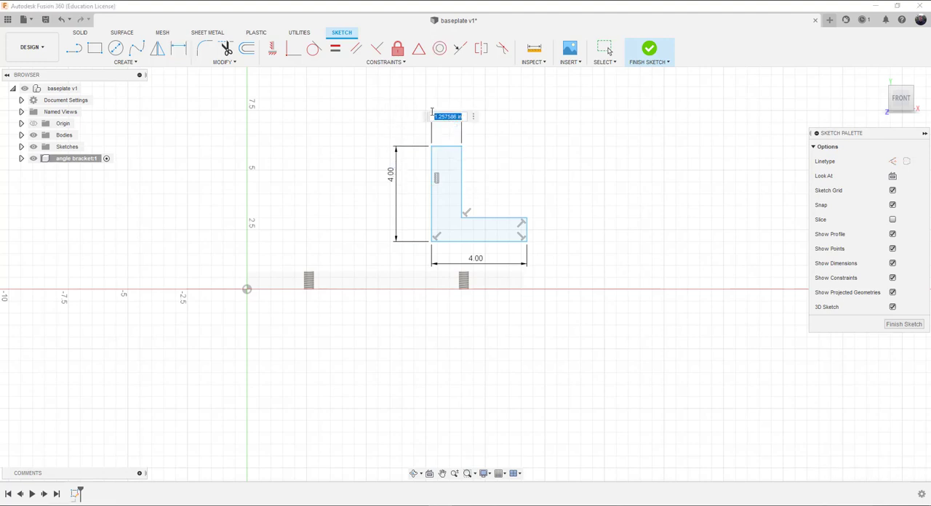
key("BackSpace")
key("Return")
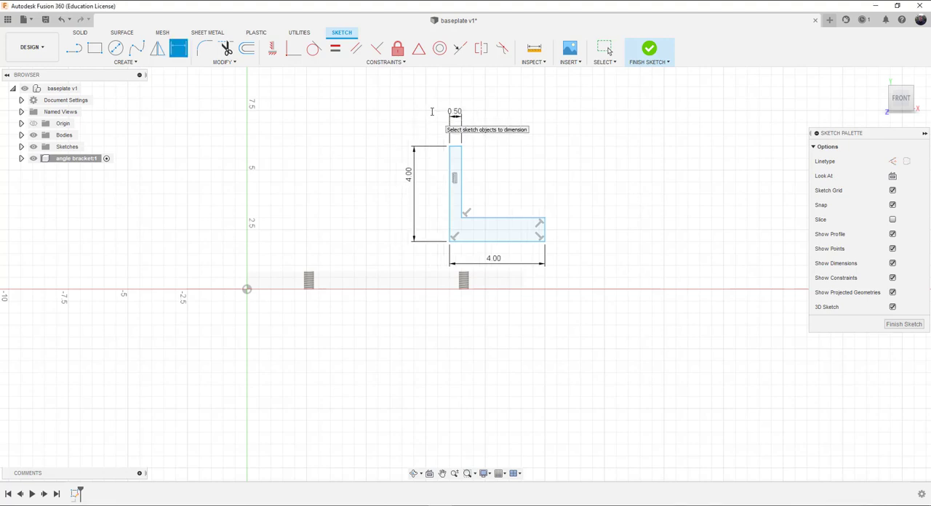
left_click(546, 229)
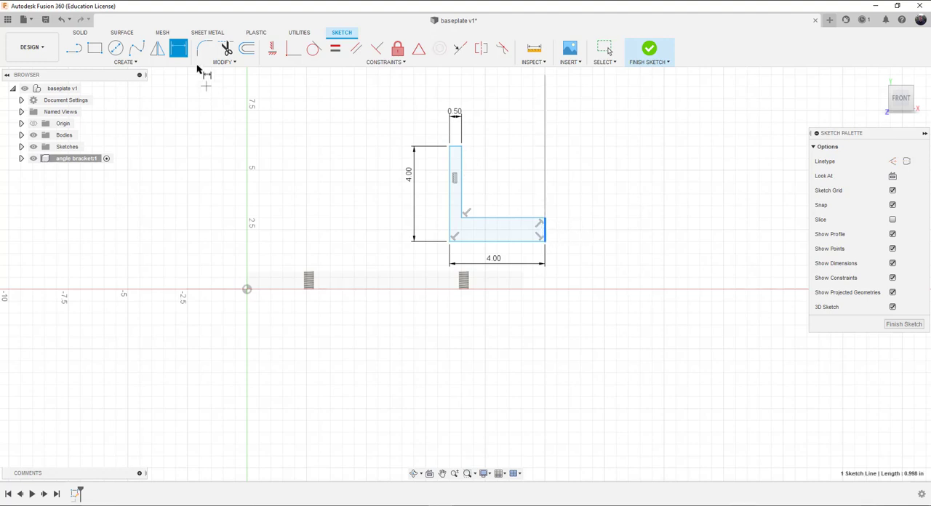
left_click(180, 51)
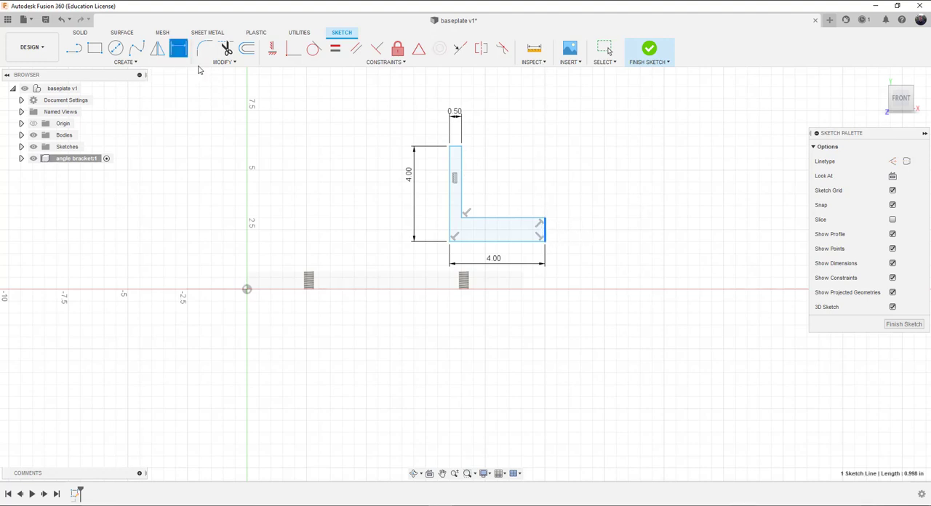
left_click(545, 230)
left_click(545, 219)
left_click(546, 241)
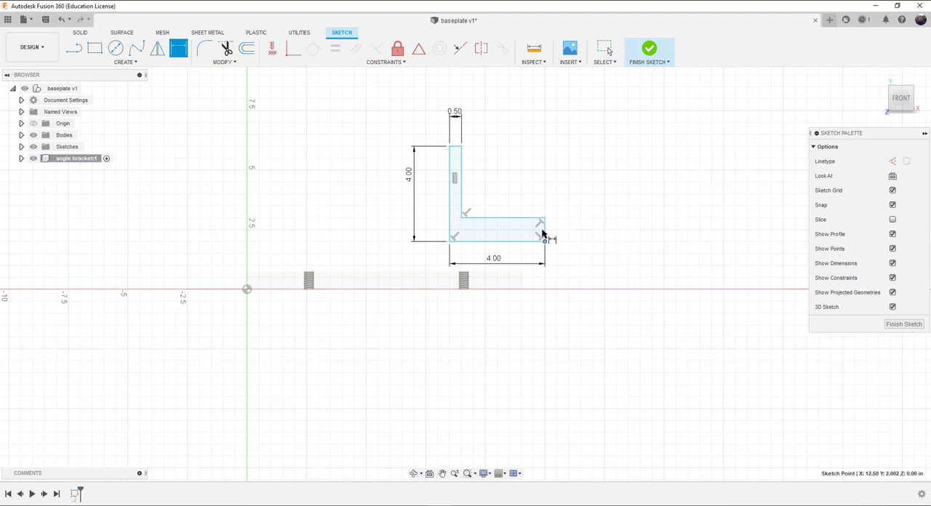
left_click(545, 227)
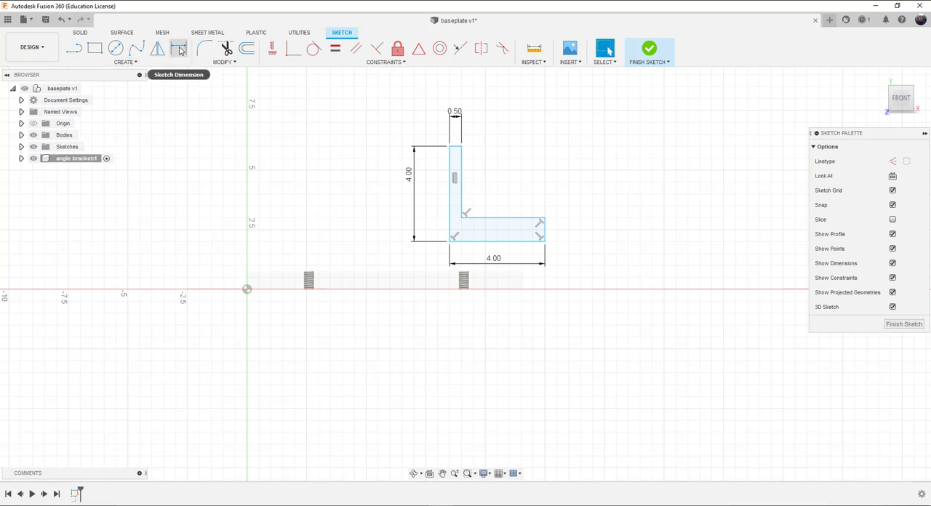
Step: Dimension the short end line of the L profile's horizontal leg to 0.50 in
left_click(545, 232)
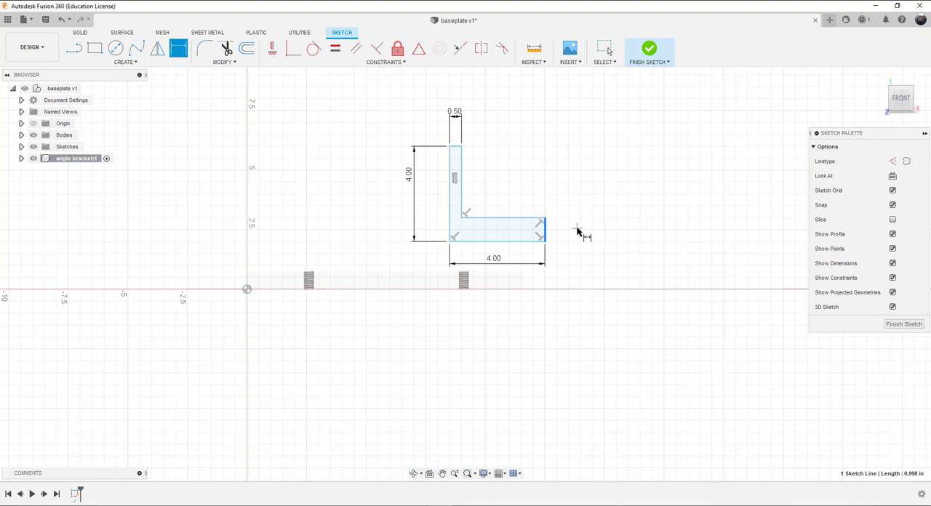
left_click(610, 235)
key("BackSpace")
type(".50")
key("Return")
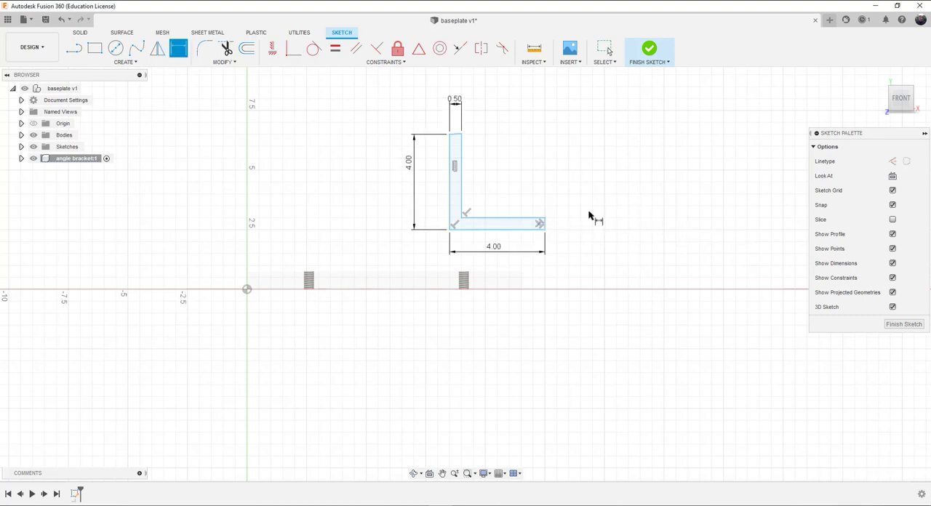
Step: Constrain the slightly slanted top edge of the vertical leg perpendicular to the leg's inner vertical line
scroll(553, 240, "up", 1)
scroll(550, 240, "up", 4)
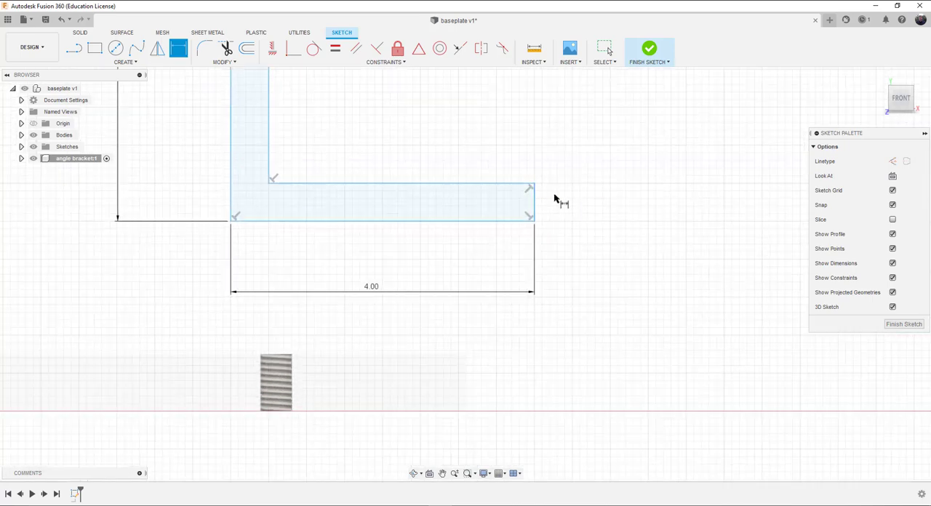
scroll(557, 200, "down", 4)
scroll(524, 157, "down", 1)
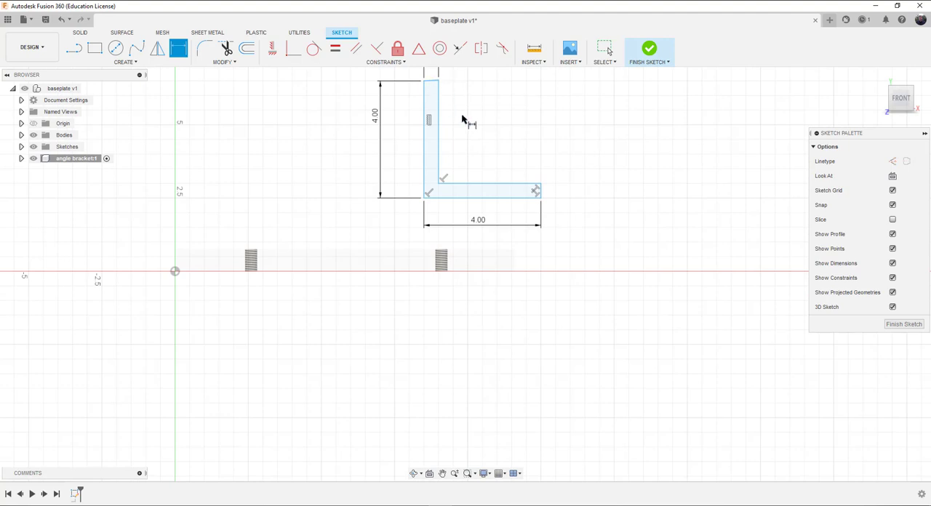
scroll(441, 110, "up", 5)
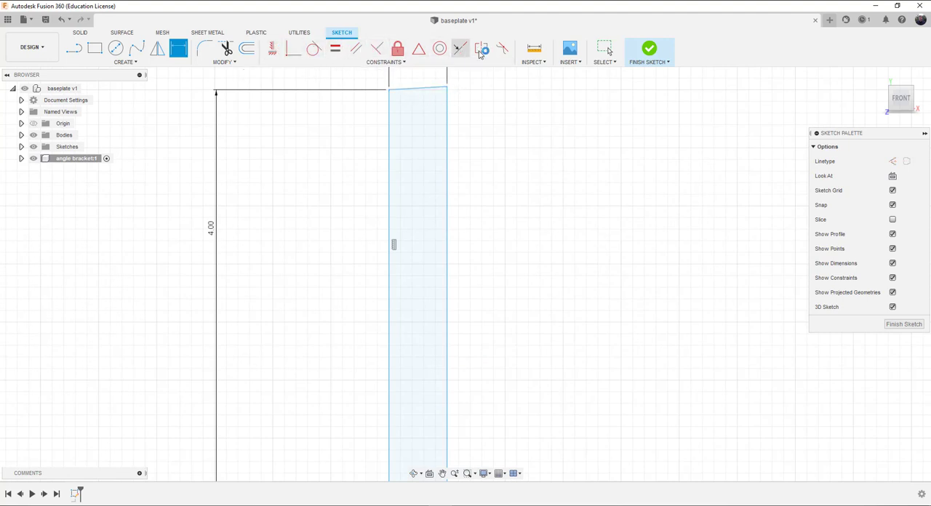
left_click(378, 51)
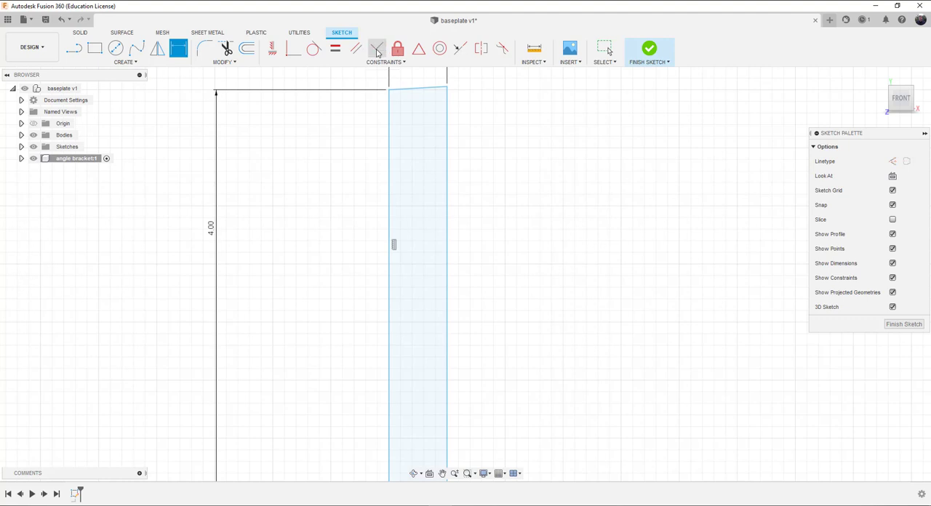
left_click(439, 90)
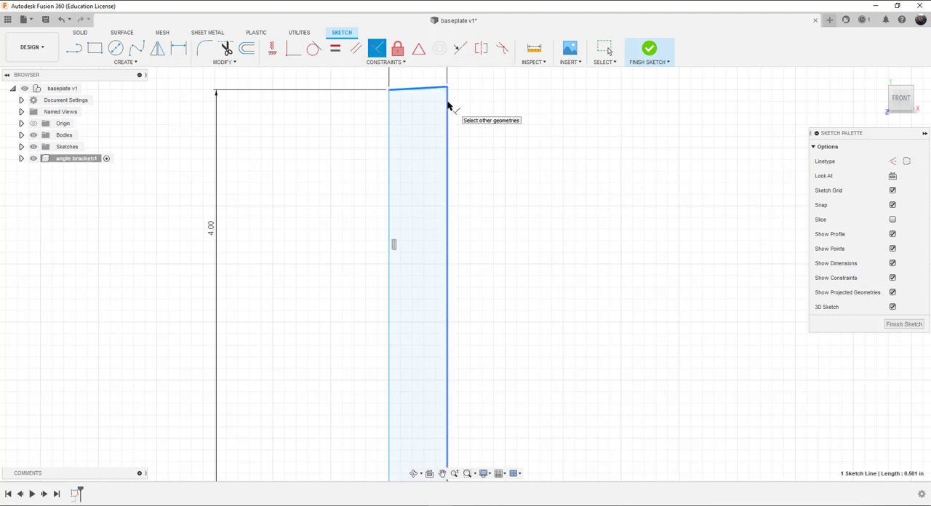
left_click(446, 102)
left_click(394, 109)
left_click(406, 92)
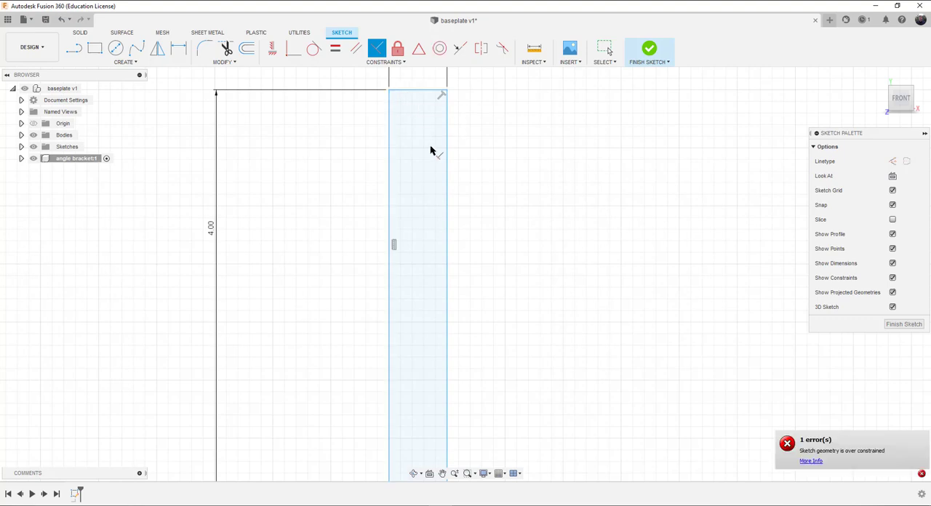
Step: Try to apply an Equal constraint between the vertical leg's top edge and the horizontal leg's end line
scroll(551, 318, "down", 3)
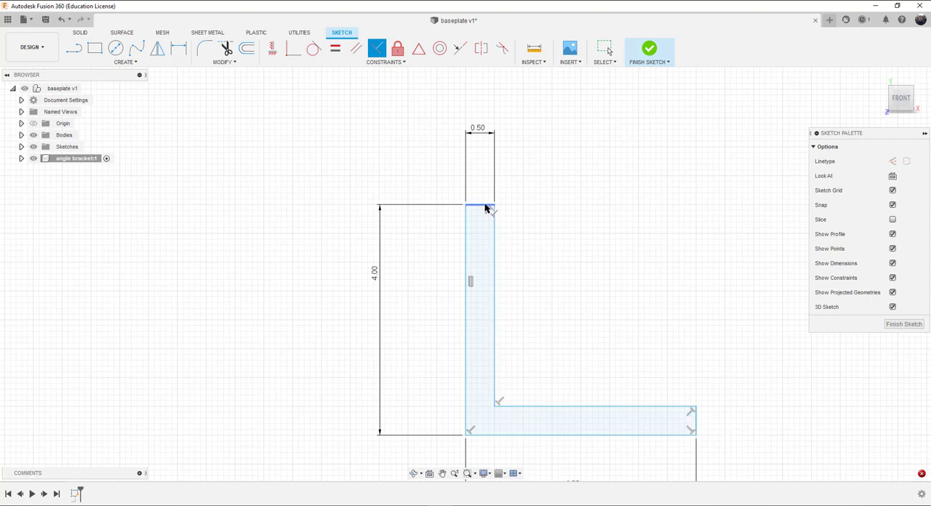
left_click(336, 49)
left_click(476, 207)
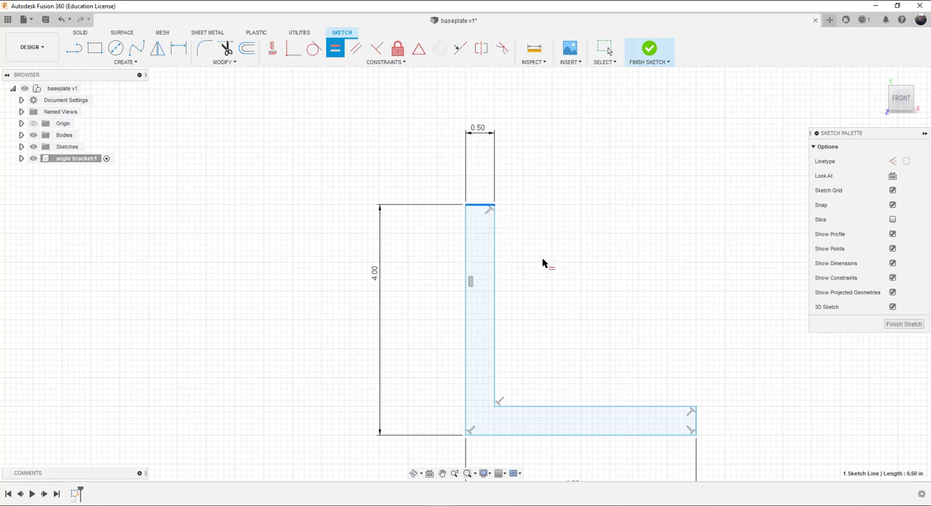
left_click(697, 427)
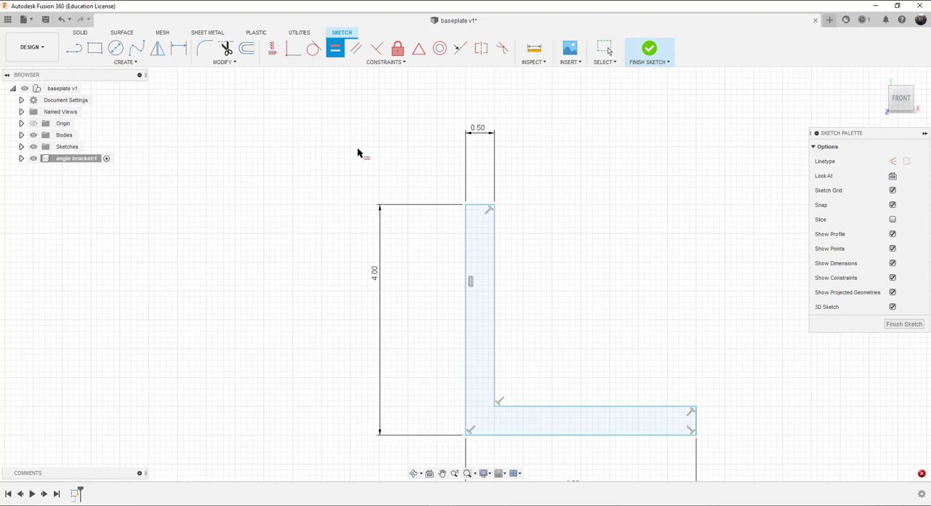
Step: Fillet the inner corner of the L profile with a 0.125 in radius
left_click(205, 49)
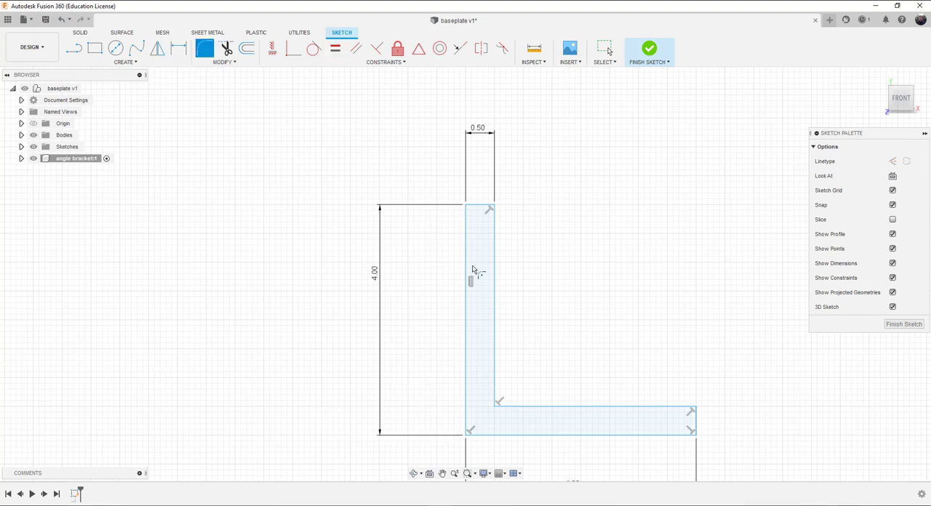
left_click(517, 406)
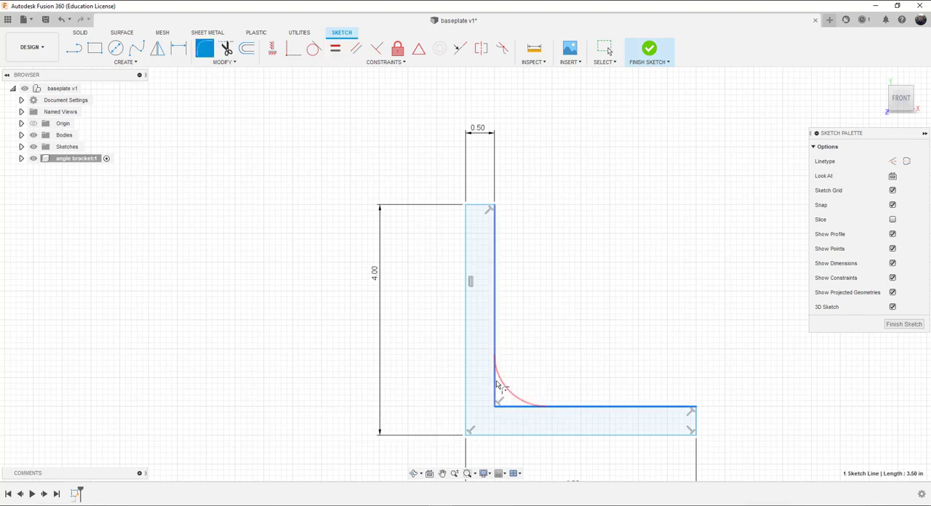
left_click(496, 385)
key("Return")
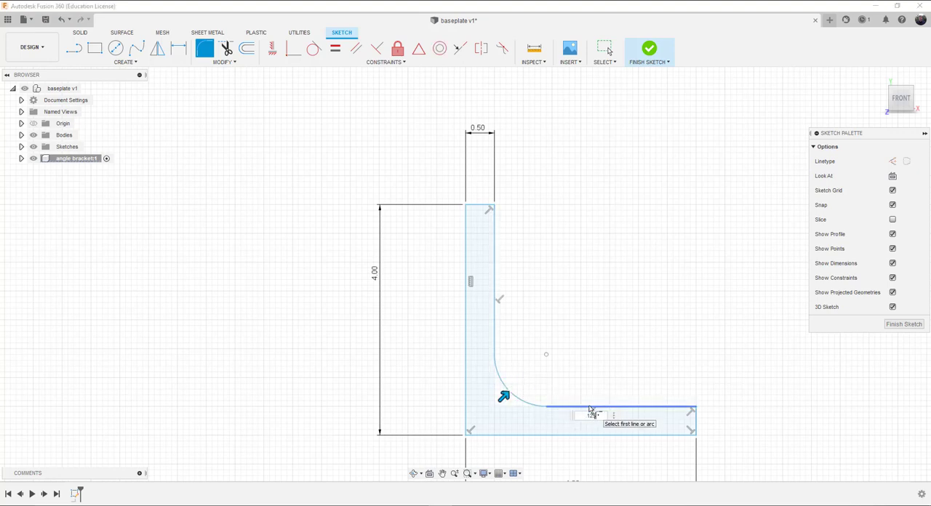
key("Return")
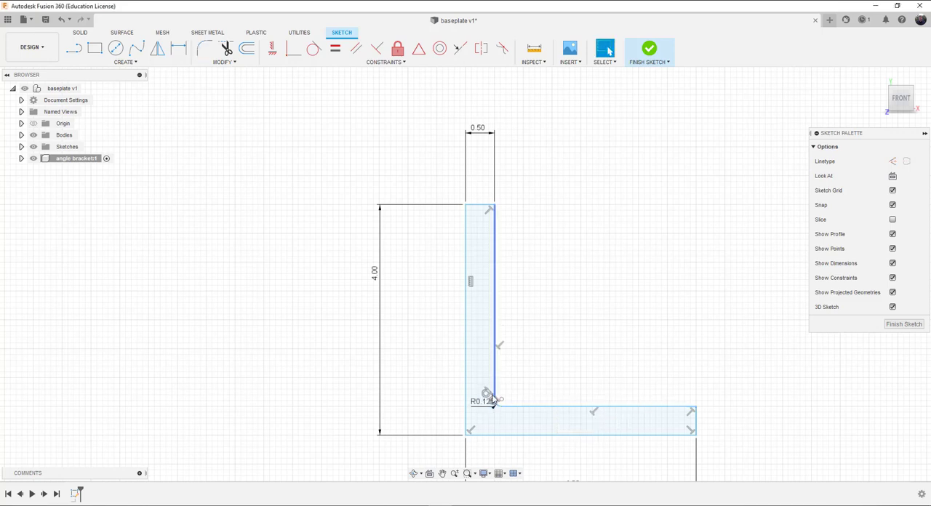
Step: Fillet the outer corner of the L profile with a 0.625 in radius
left_click(480, 439)
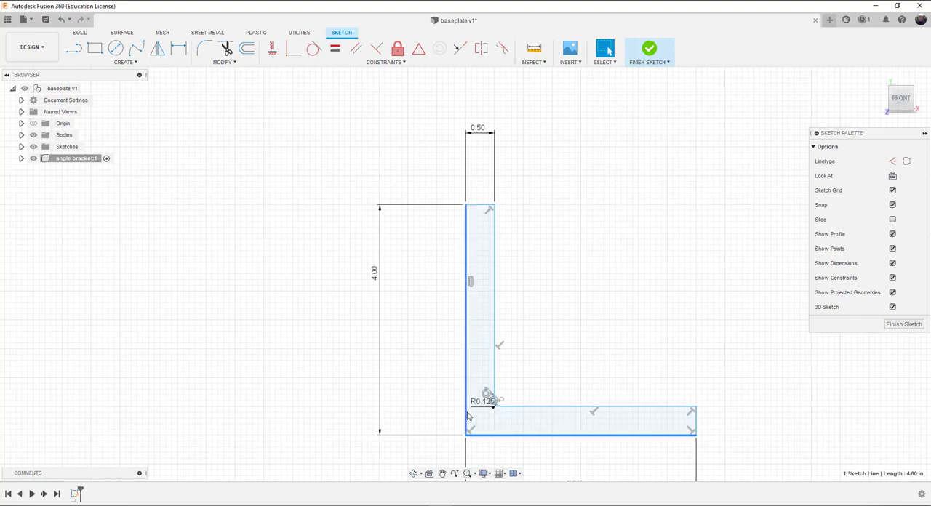
left_click(466, 412)
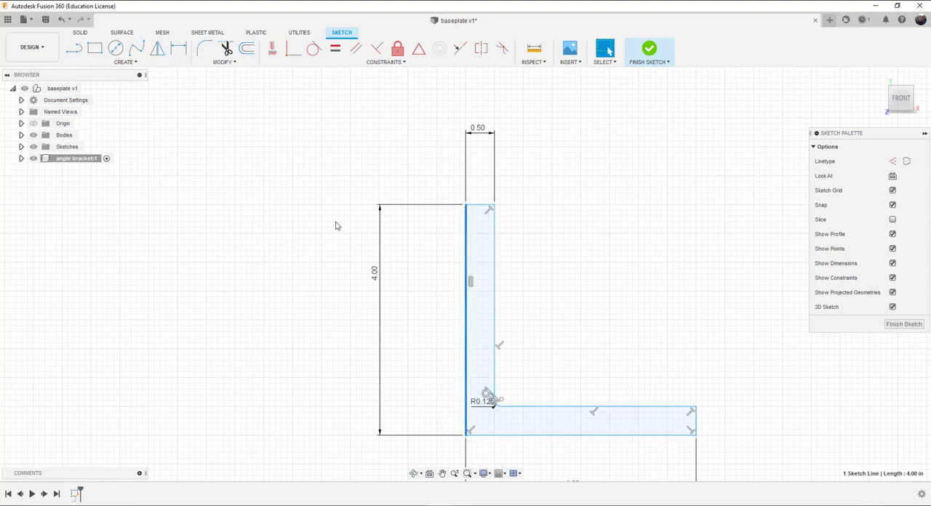
left_click(201, 48)
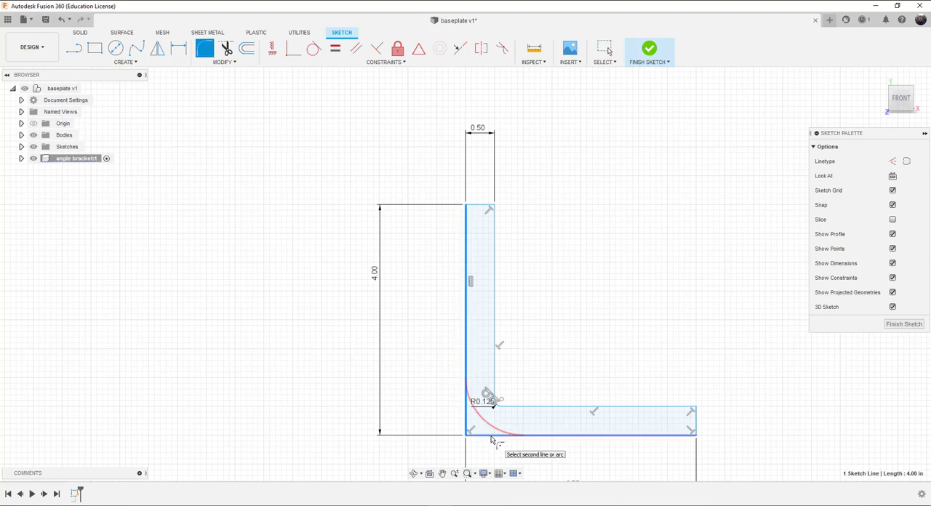
left_click(492, 435)
key("BackSpace")
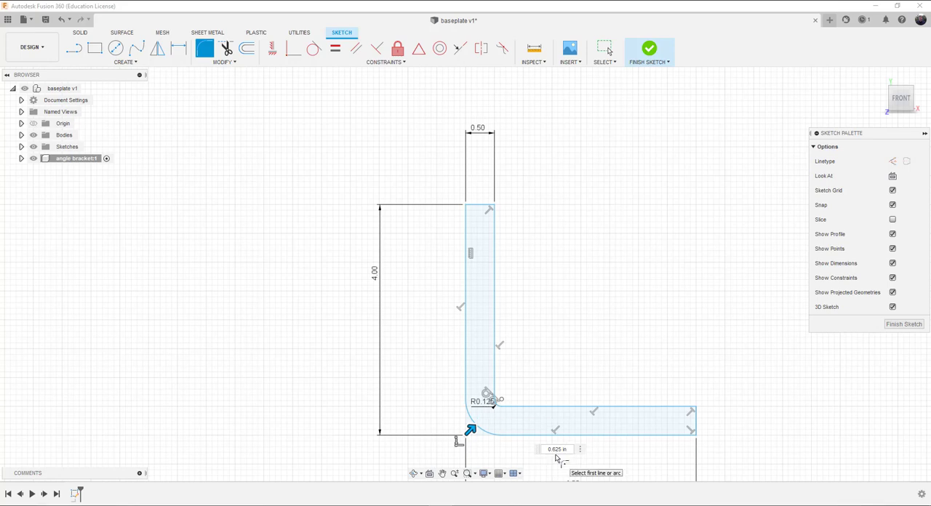
key("Return")
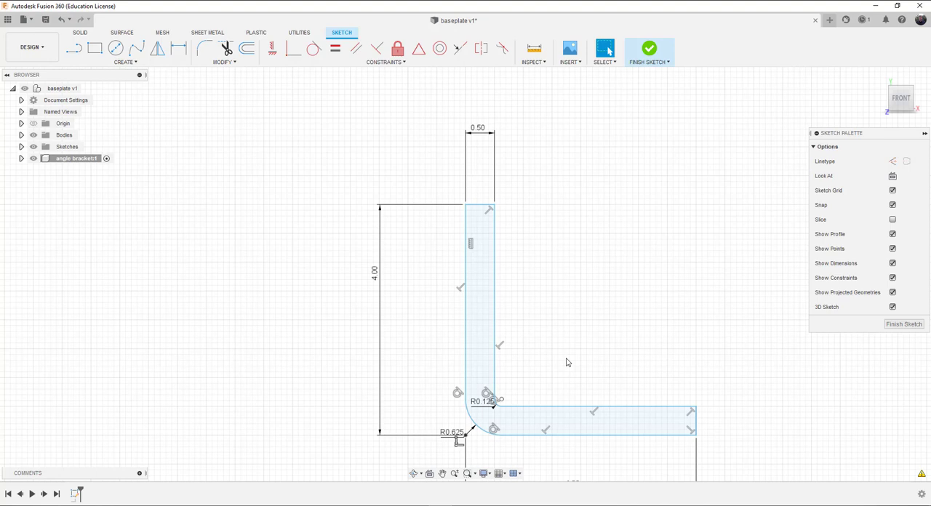
Step: Finish the sketch and extrude the L profile 4 in to one side as a new body
left_click(650, 49)
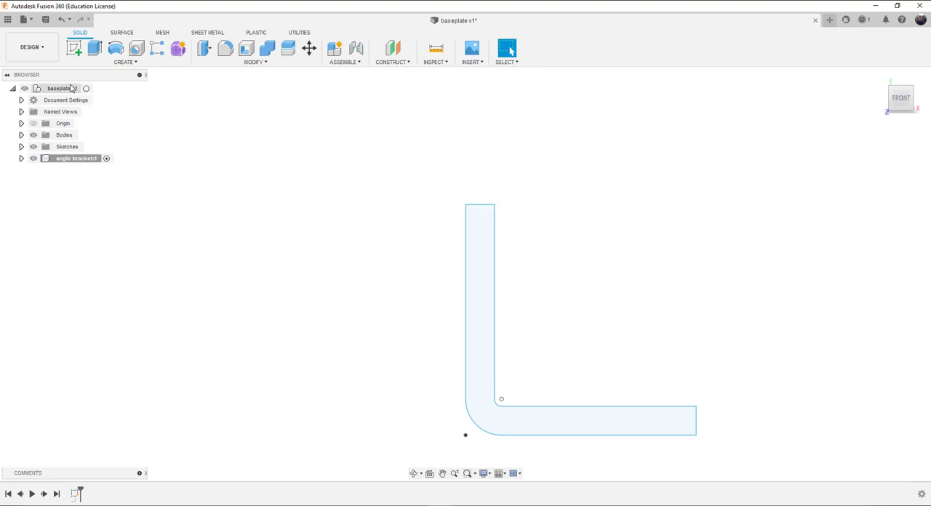
left_click(91, 45)
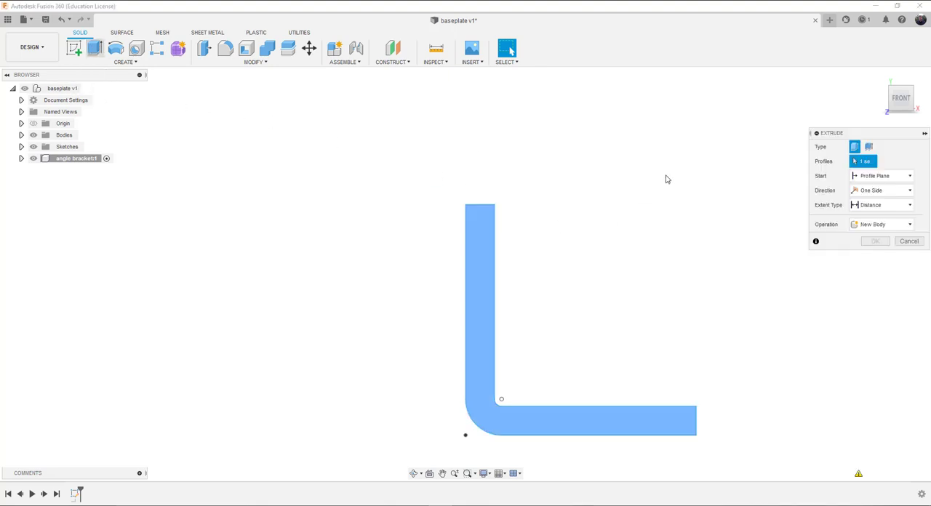
left_click(879, 77)
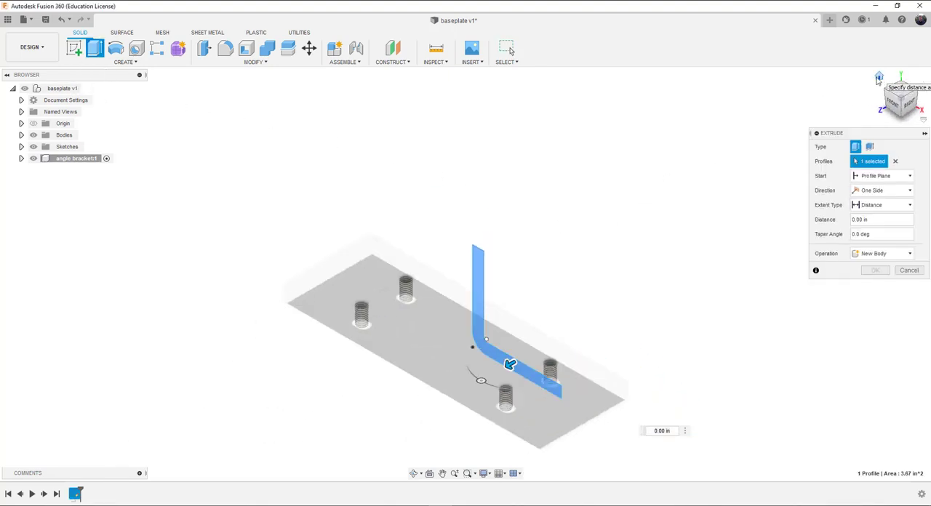
left_click_drag(509, 365, 412, 391)
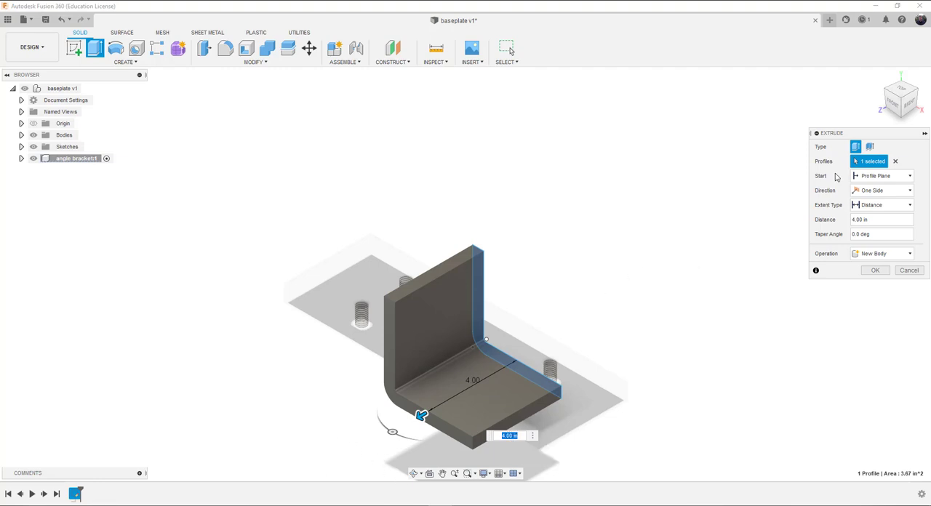
left_click(876, 271)
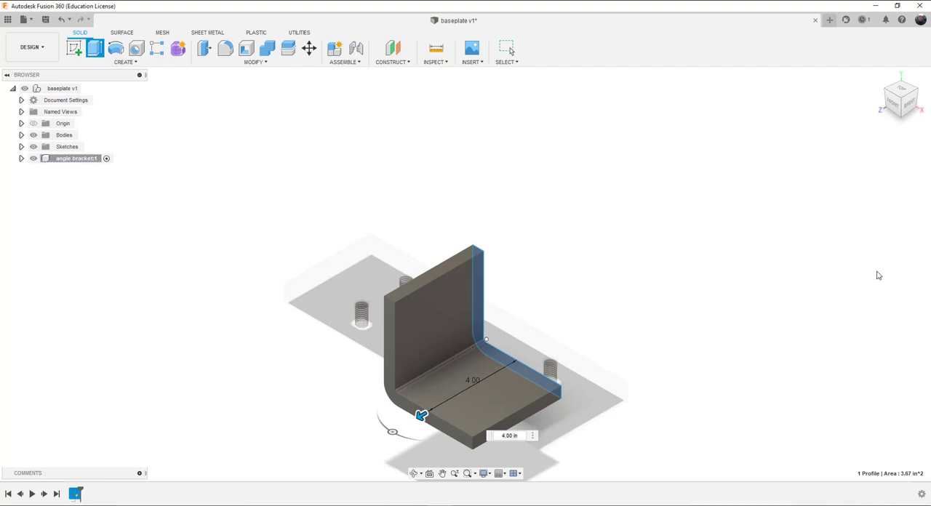
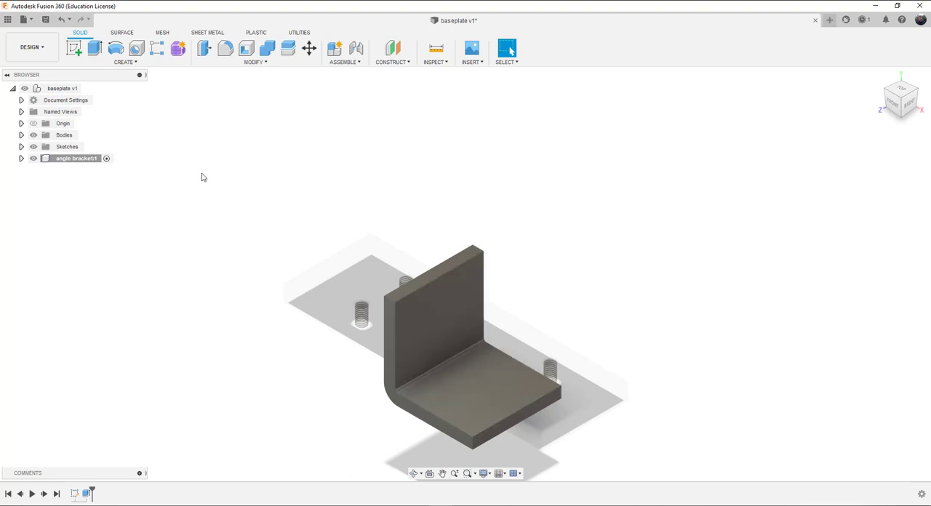
Step: Create a tapped 1/2-13 UNC hole on the vertical leg's inner face, 1.5 in from the top edge and 2 in from the side edge
left_click(135, 49)
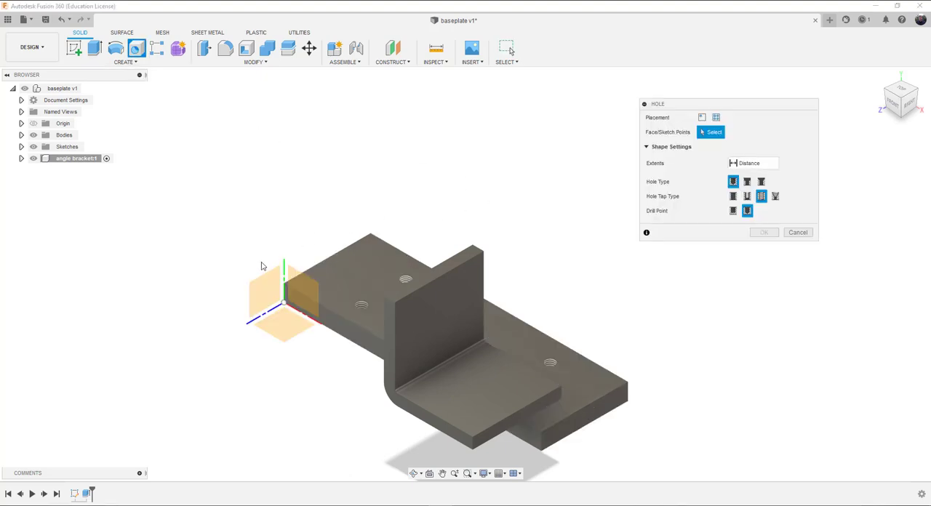
left_click(440, 318)
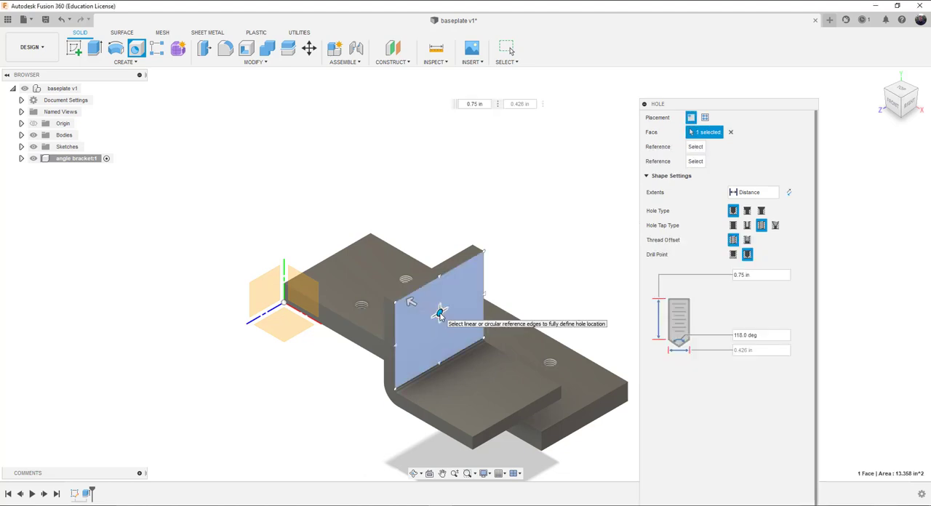
left_click(440, 315)
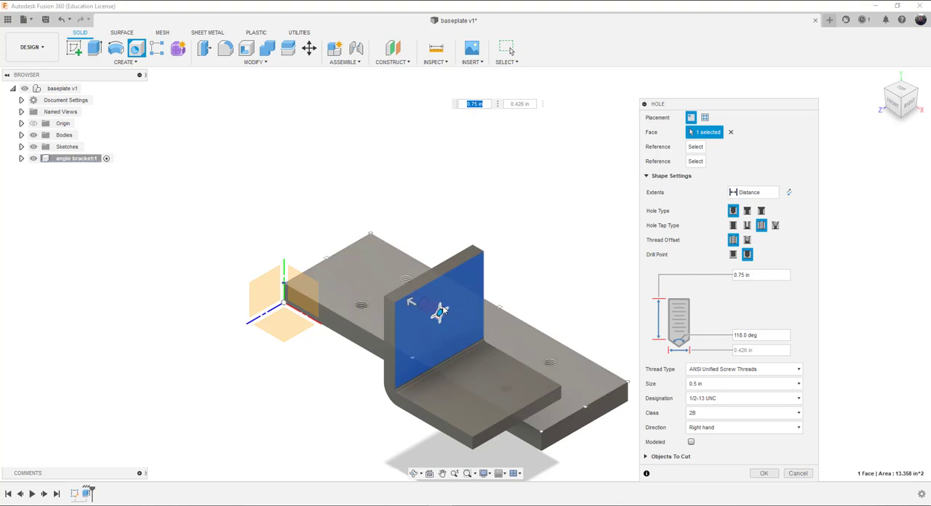
left_click(696, 149)
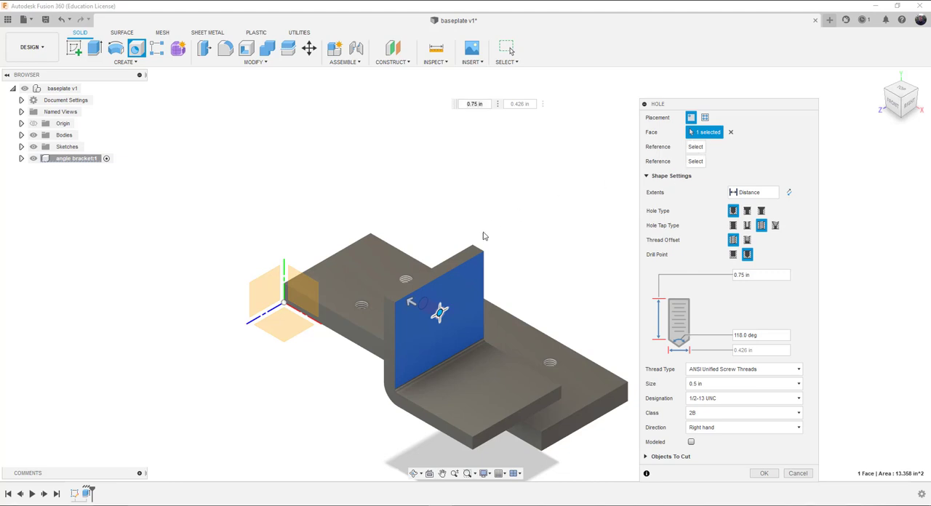
left_click(457, 271)
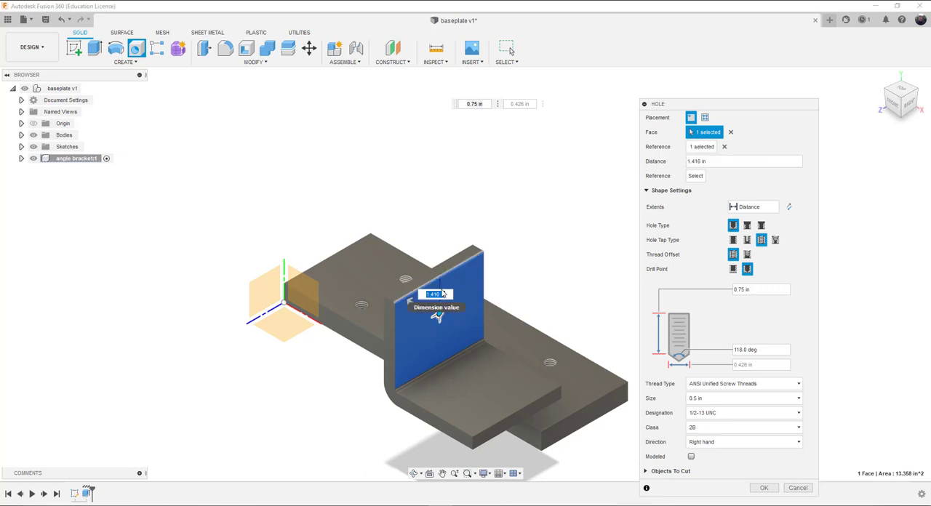
type("1.5")
key("Return")
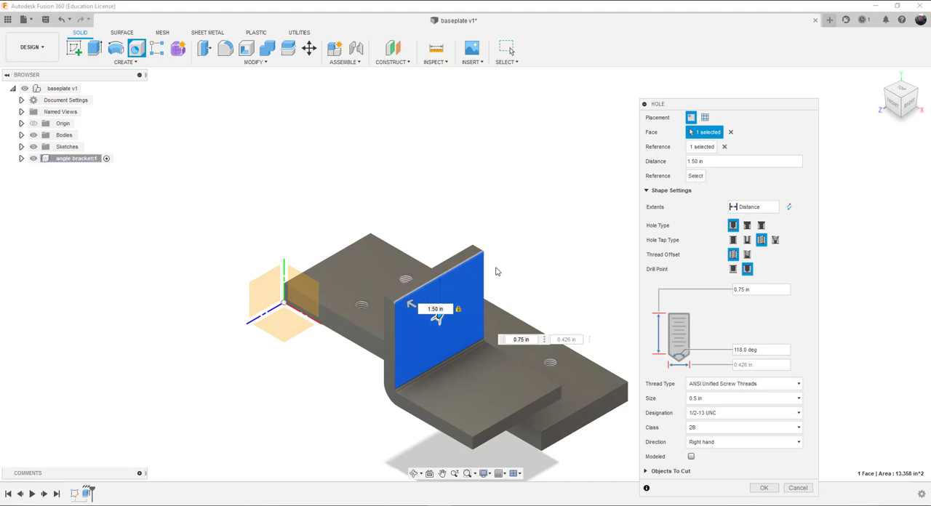
left_click(485, 281)
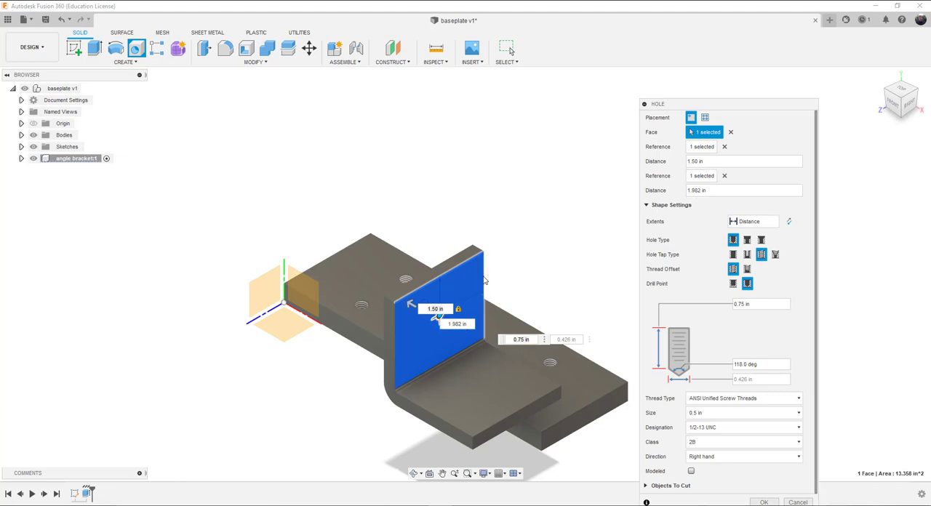
type("2")
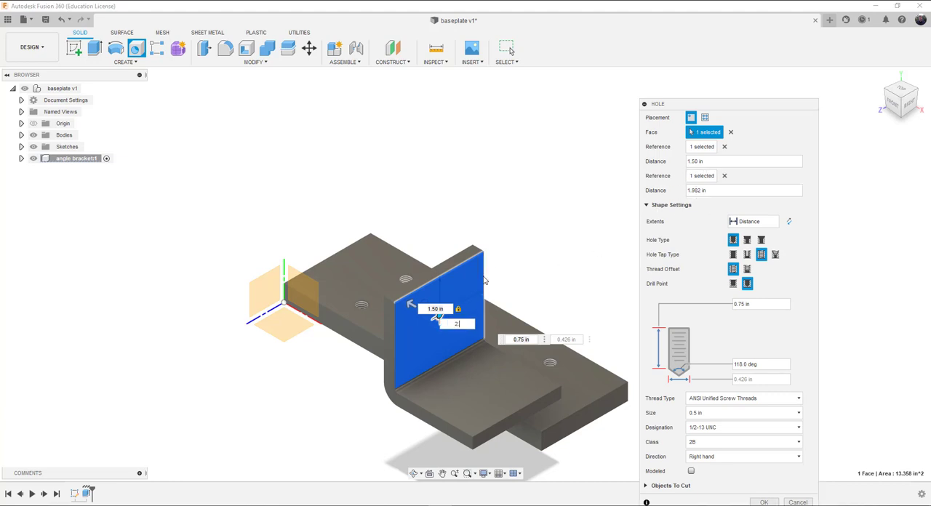
key("Return")
key("Return")
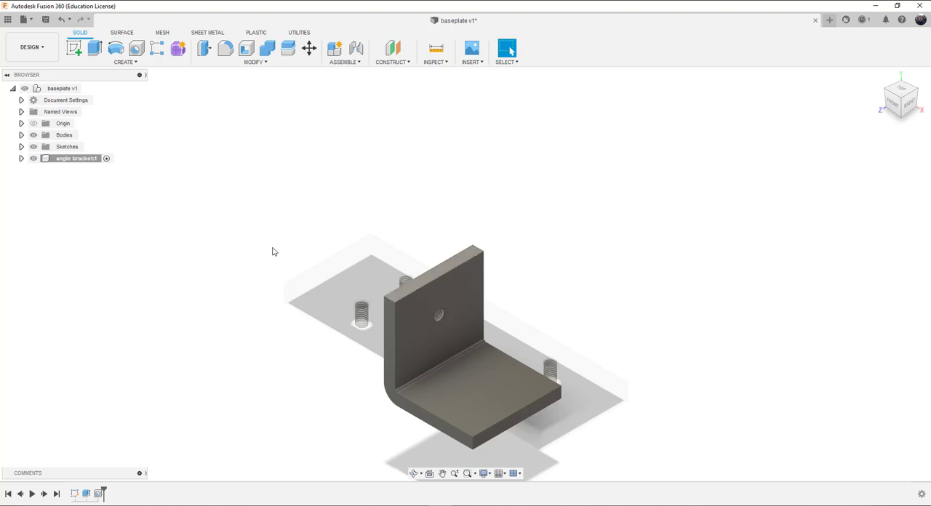
Step: Expand the angle bracket component with its bodies and sketches to look for the hole feature
left_click(21, 158)
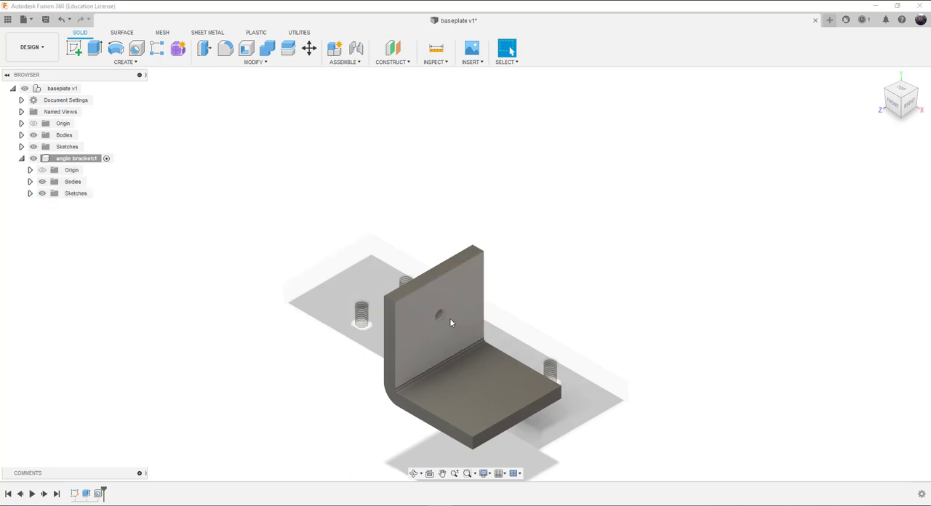
right_click(440, 315)
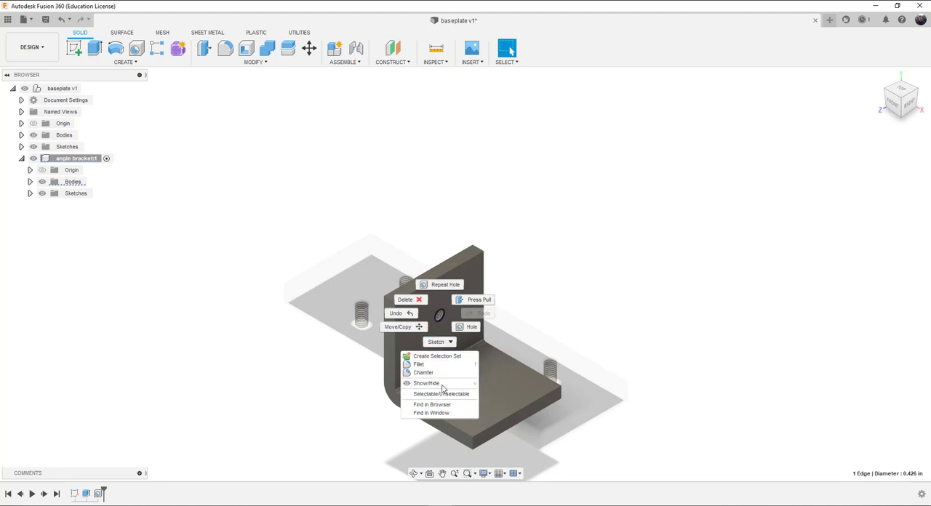
left_click(537, 270)
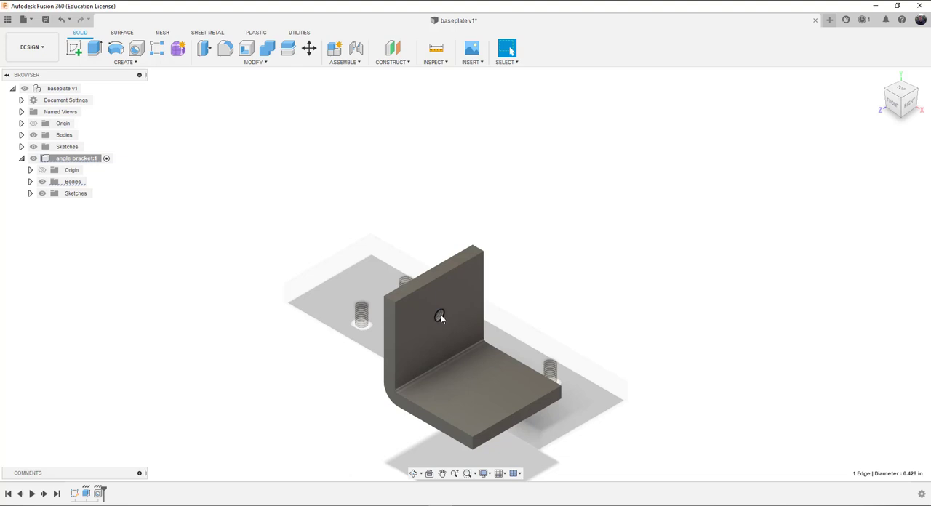
left_click(31, 184)
left_click(31, 183)
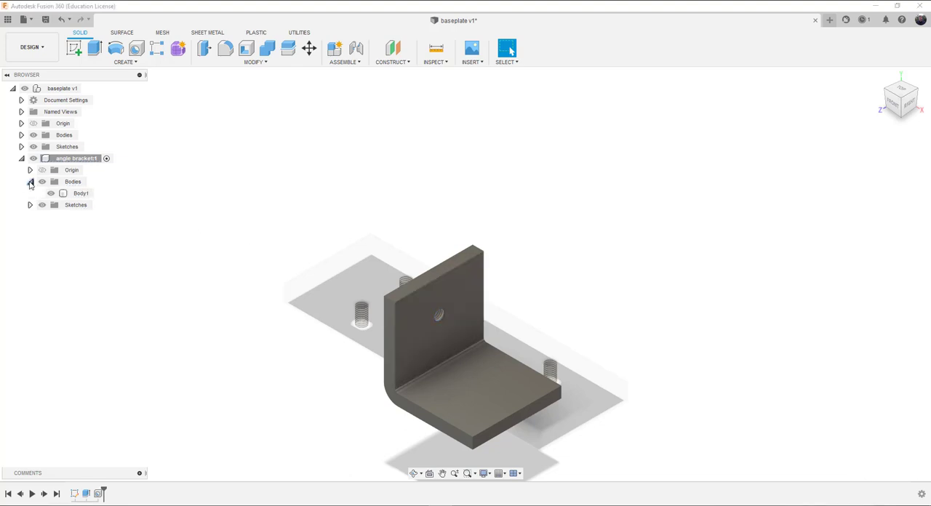
left_click(30, 206)
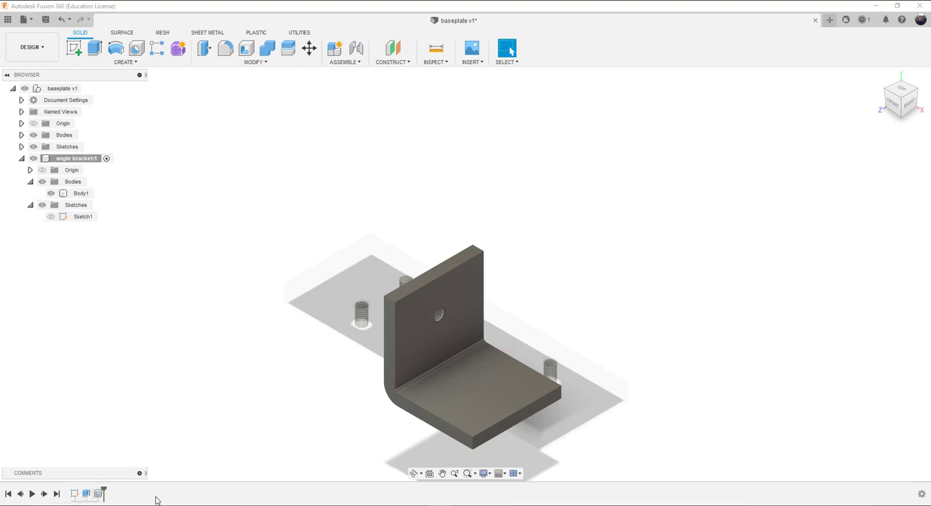
Step: Open the vertical leg's hole feature from the design history for editing
left_click(99, 495)
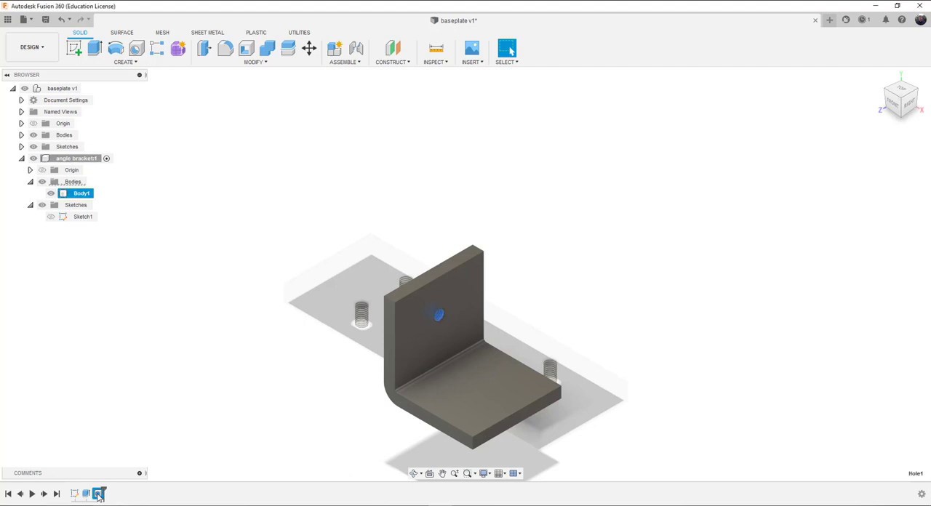
double_click(99, 497)
right_click(98, 496)
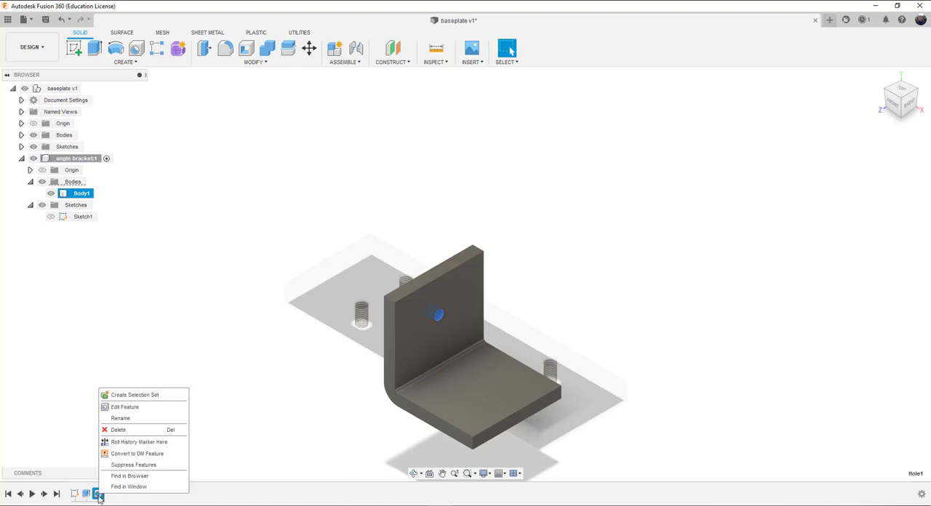
left_click(129, 409)
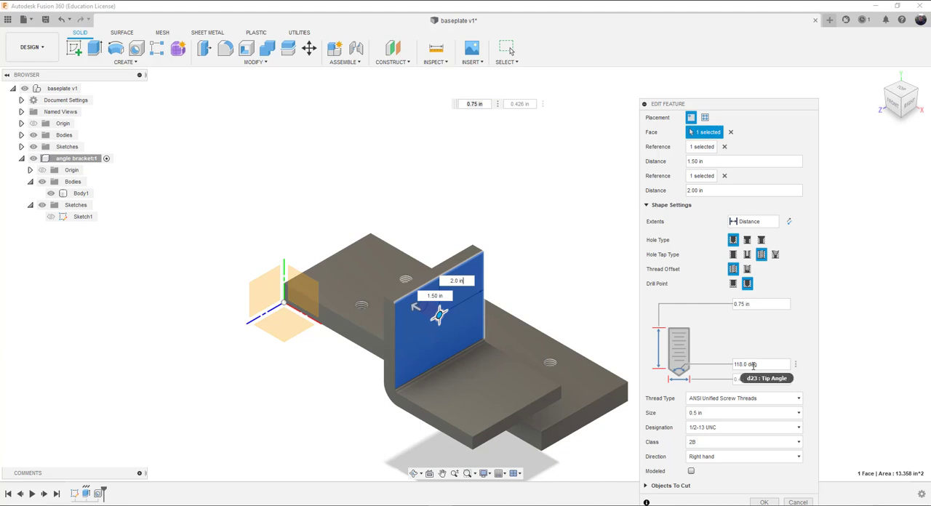
Step: Set the tapped hole's thread size to 0.75 in
left_click(712, 403)
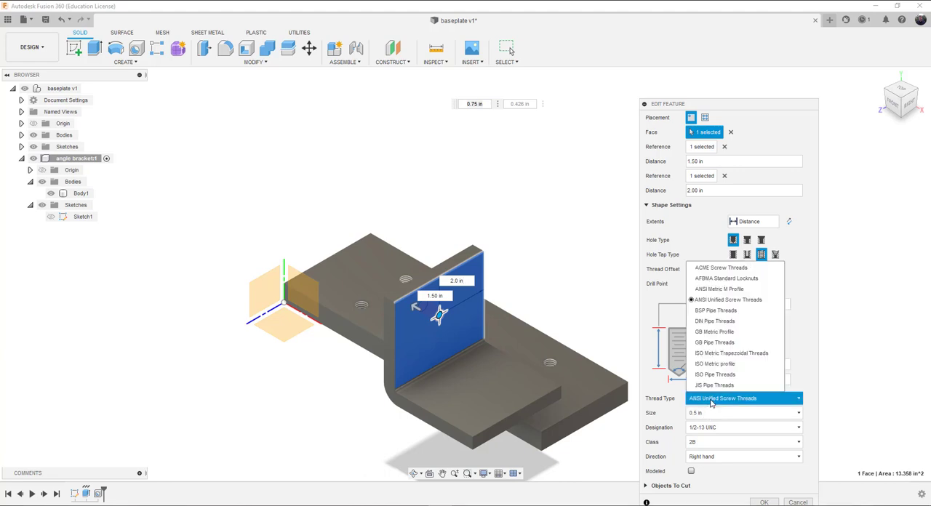
left_click(712, 401)
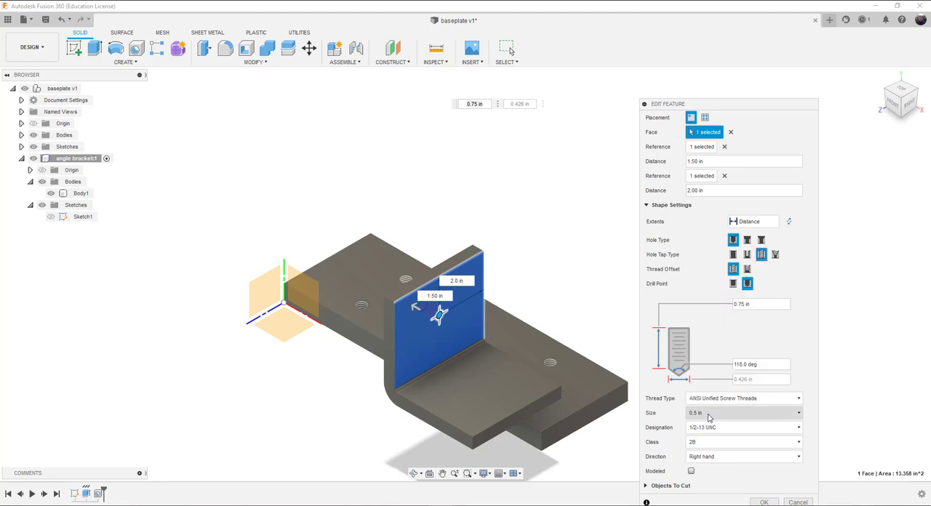
left_click(709, 416)
scroll(707, 372, "down", 1)
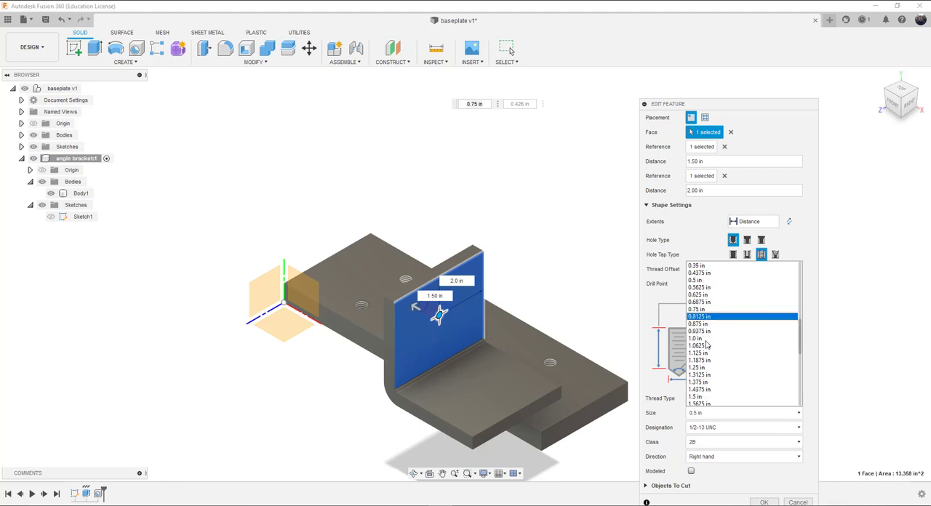
scroll(706, 311, "up", 1)
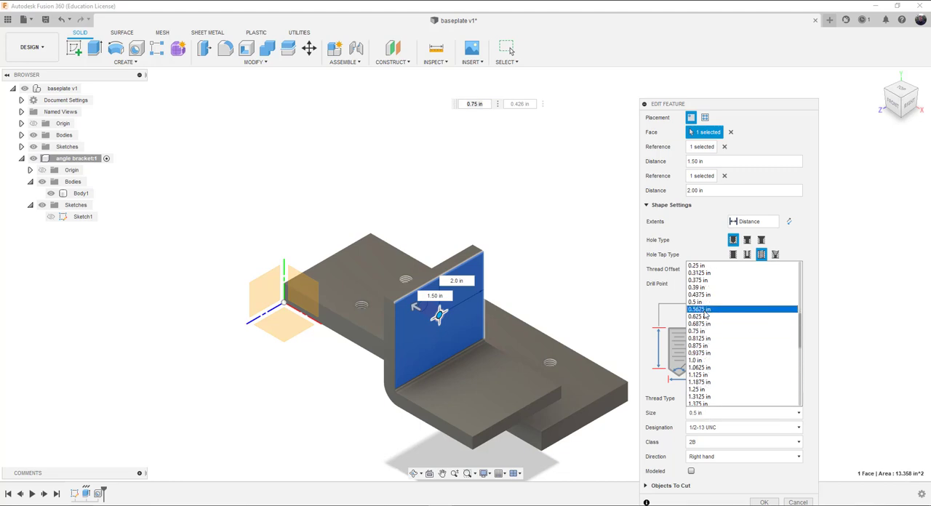
left_click(704, 332)
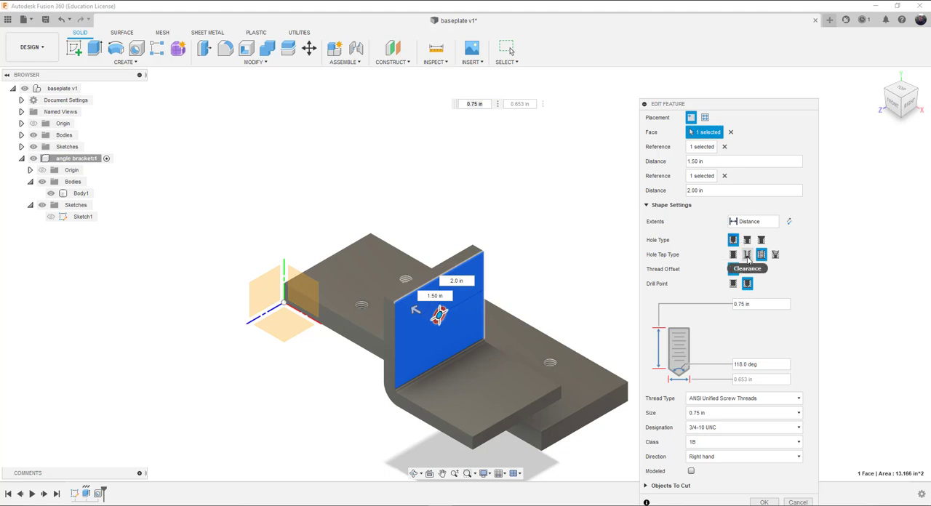
Step: Change the hole to a clearance hole for a 3/4 Hex Head Bolt under the Ansi Unified Screw Threads standard and apply the edit
left_click(748, 256)
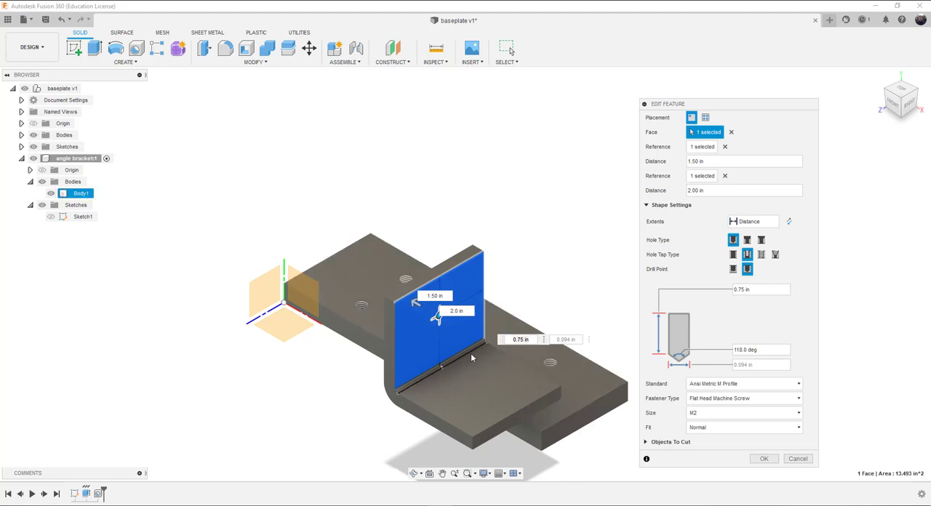
left_click(742, 384)
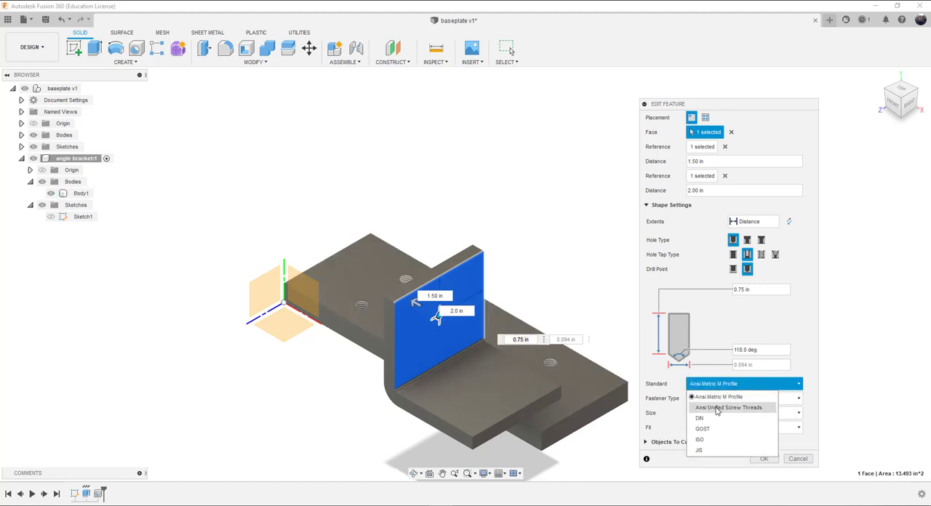
left_click(717, 408)
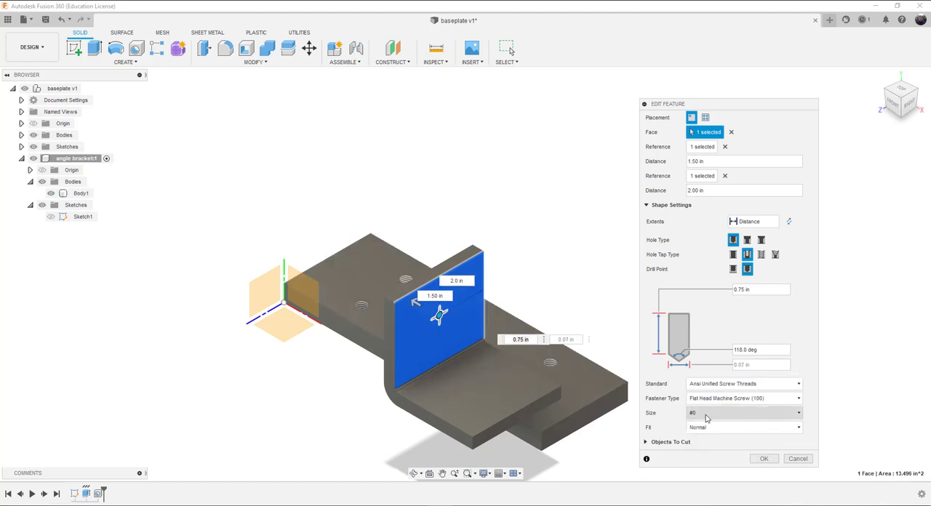
left_click(705, 398)
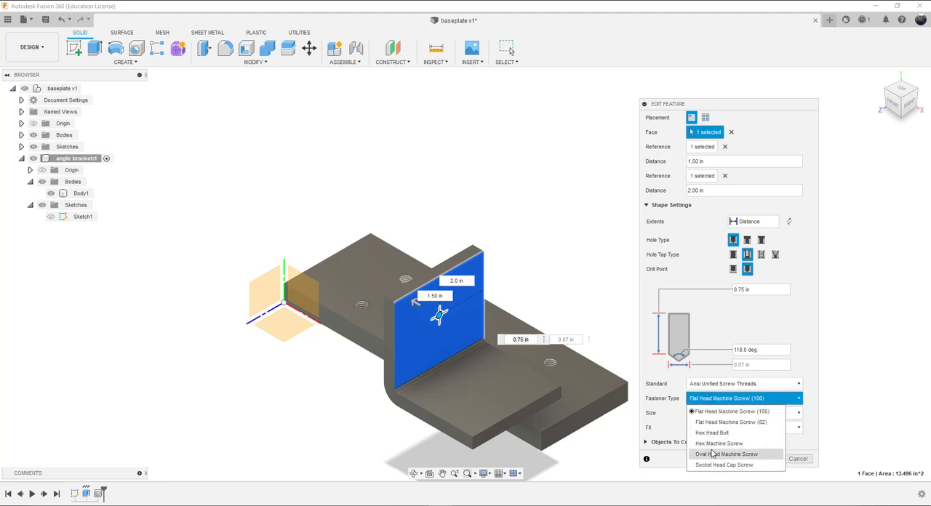
left_click(706, 433)
left_click(710, 416)
scroll(713, 349, "down", 1)
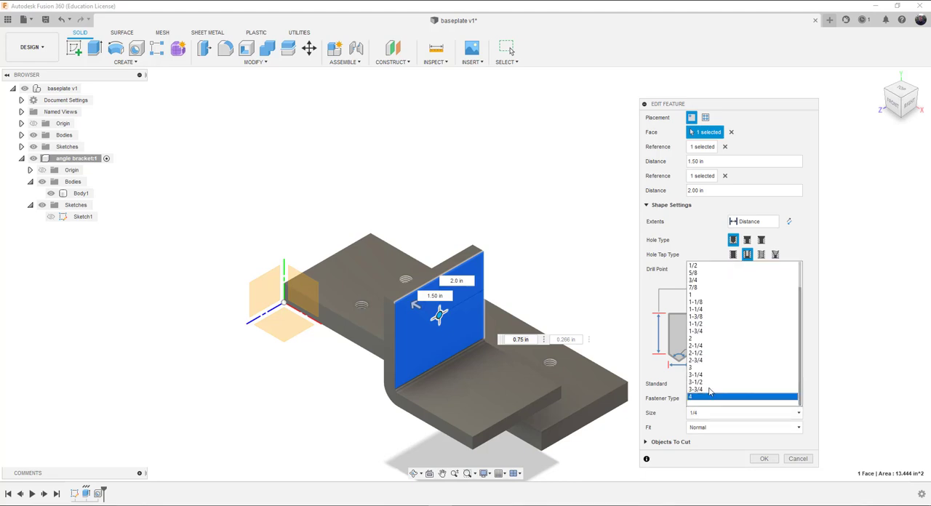
left_click(703, 282)
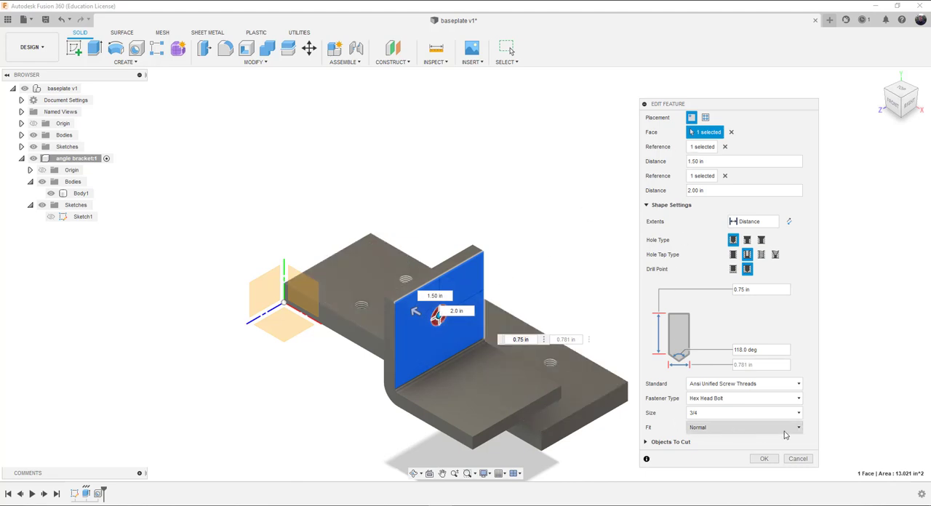
left_click(764, 460)
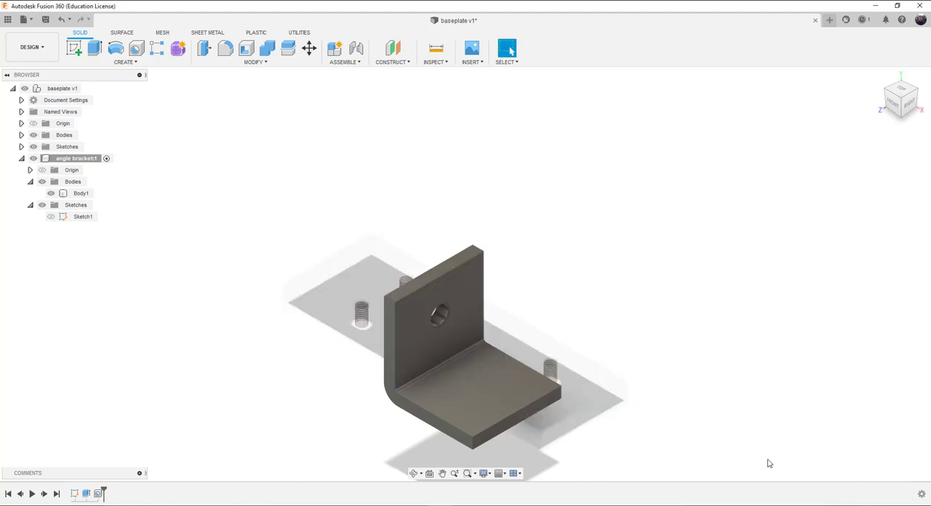
Step: Start a sketch on the horizontal leg's top face and place two points spaced along the bracket's width
left_click(437, 341)
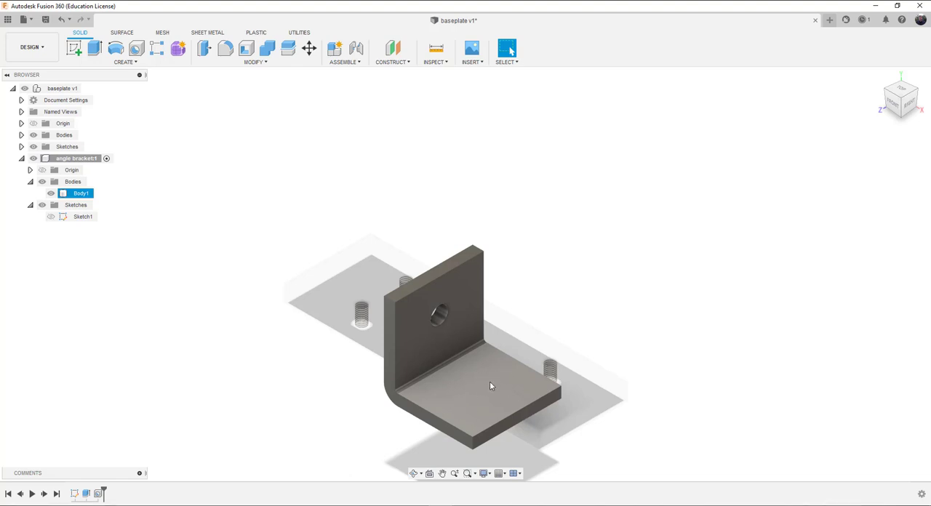
left_click(74, 48)
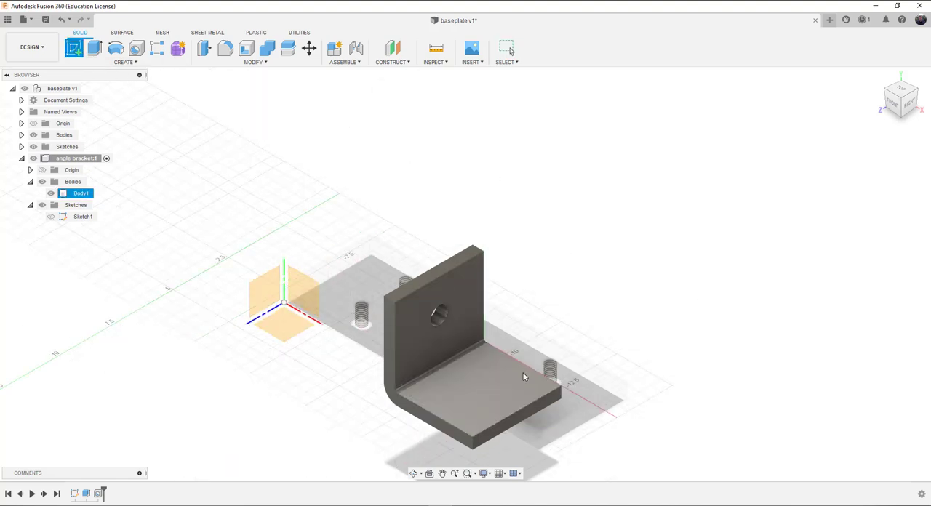
left_click(487, 390)
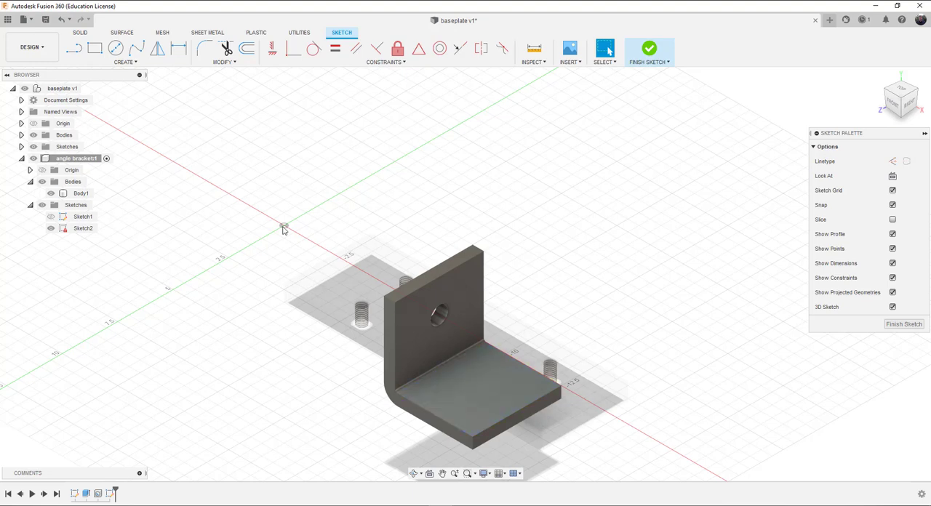
left_click(126, 62)
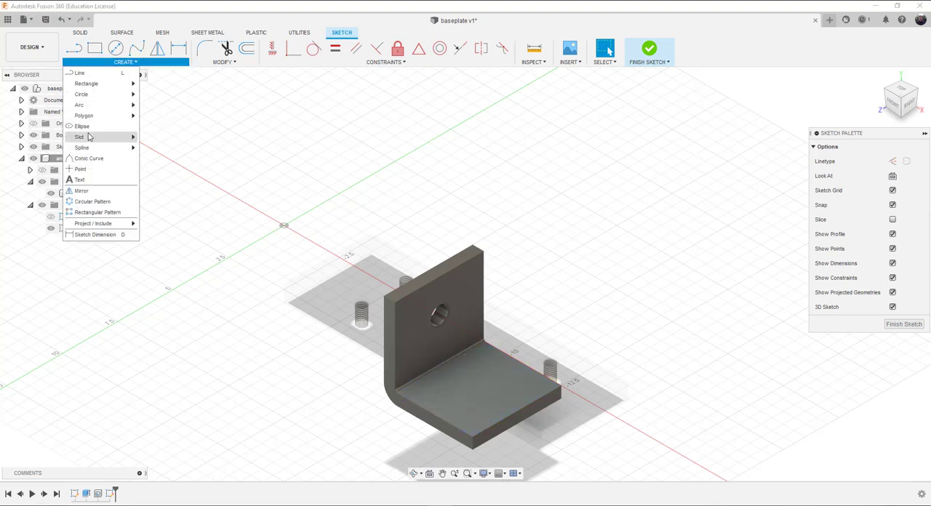
left_click(80, 169)
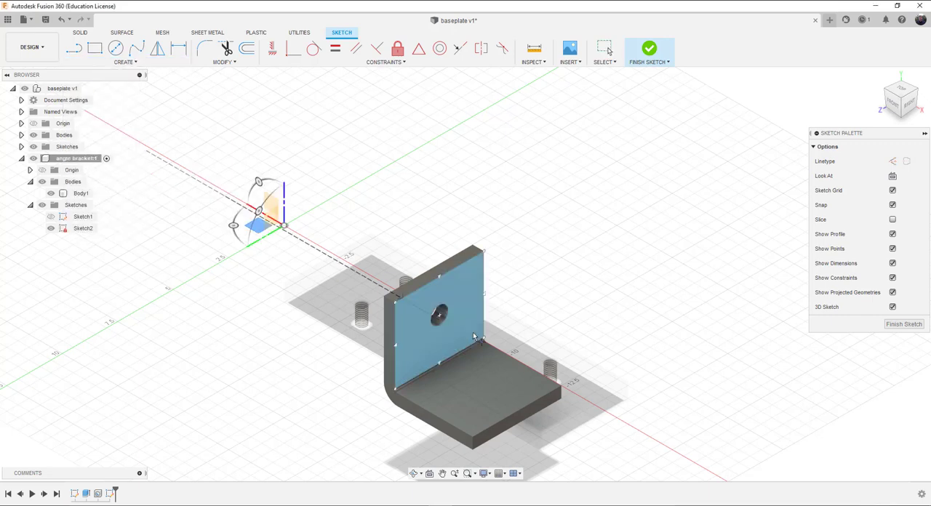
left_click(499, 376)
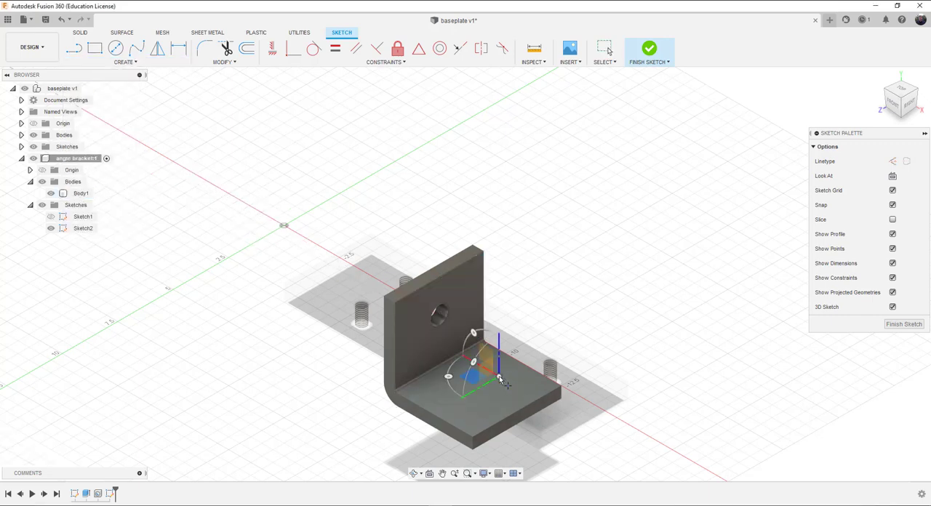
left_click(456, 401)
Step: Dimension the nearer sketch point 1 in from the far side edge of the bracket's horizontal leg
left_click(178, 48)
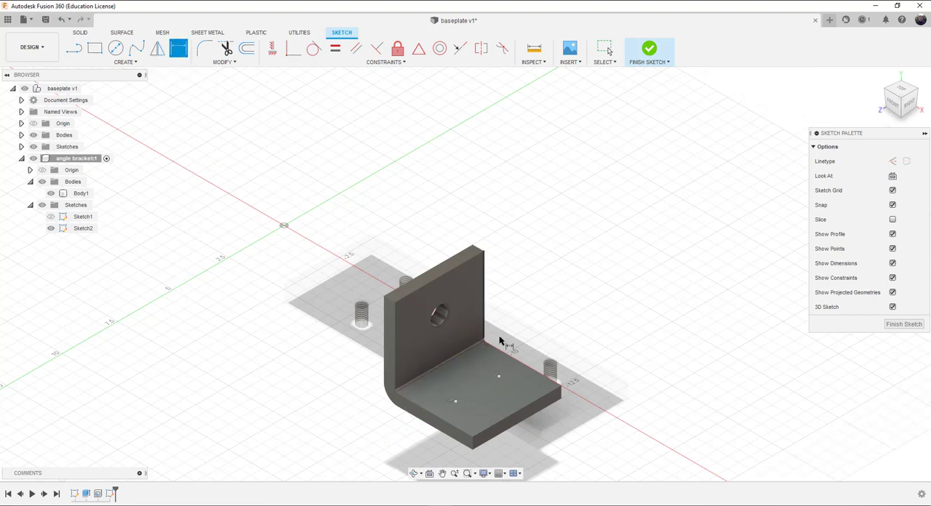
left_click(527, 370)
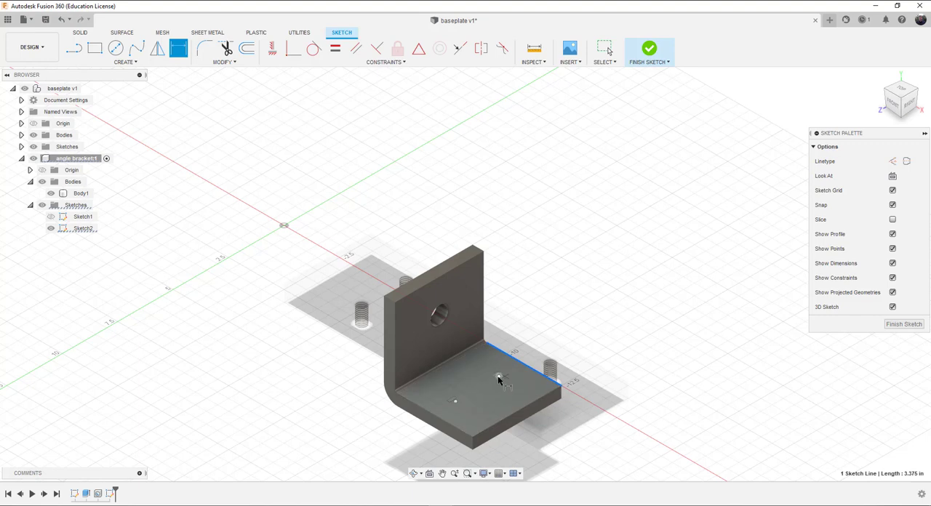
left_click(499, 378)
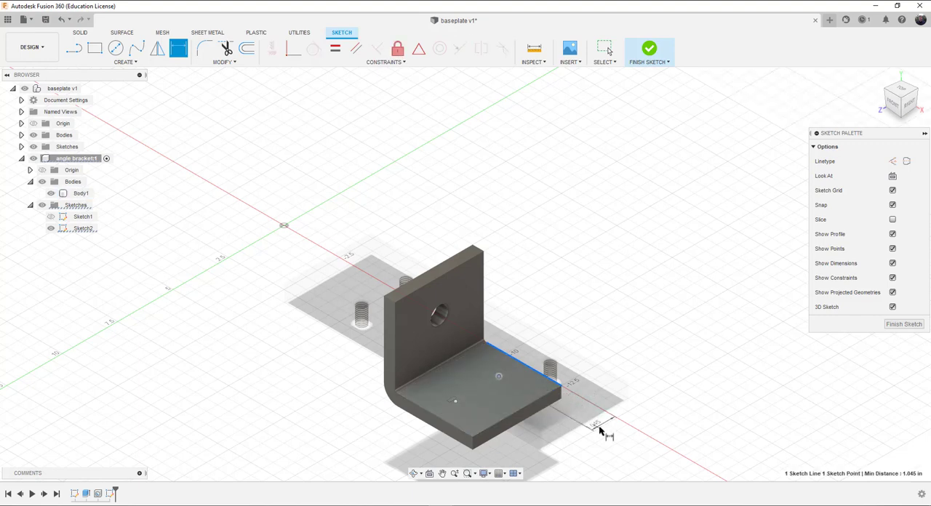
left_click(617, 434)
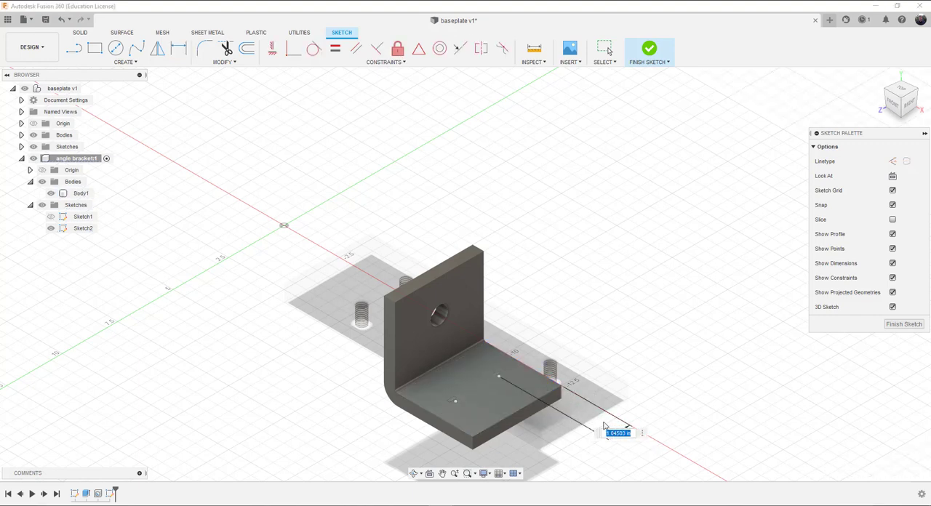
type("1")
key("Return")
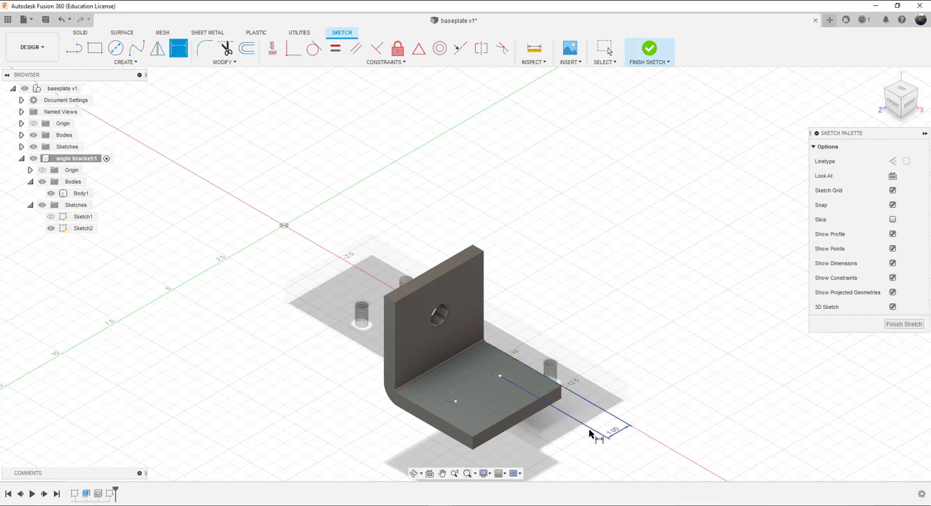
left_click(533, 371)
left_click(455, 402)
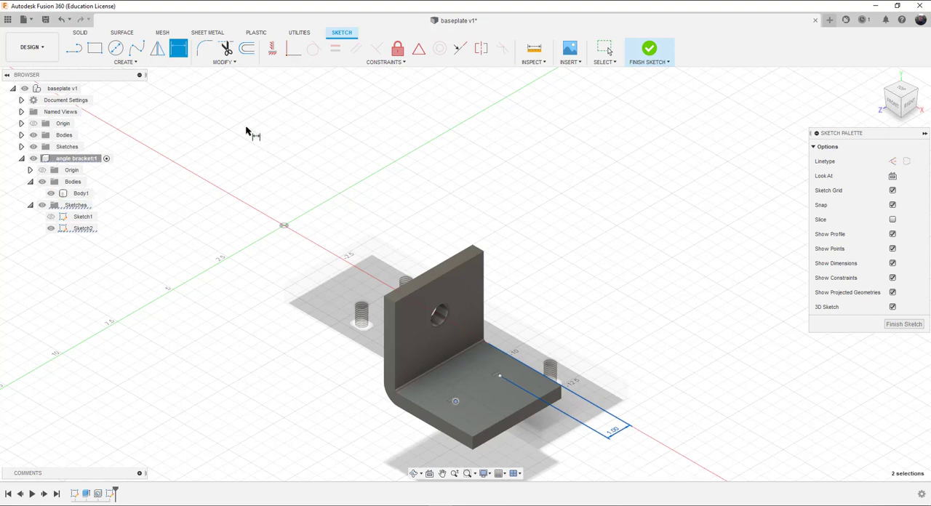
left_click(499, 378)
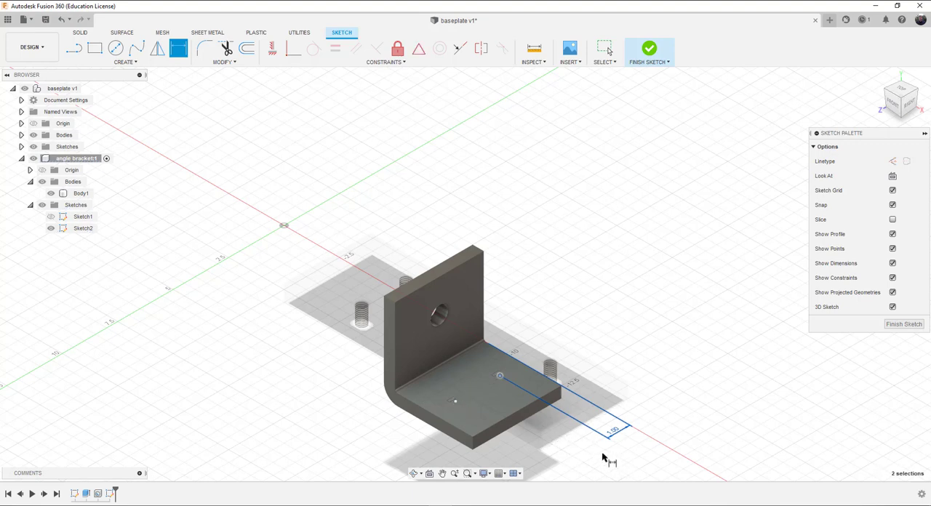
key("Escape")
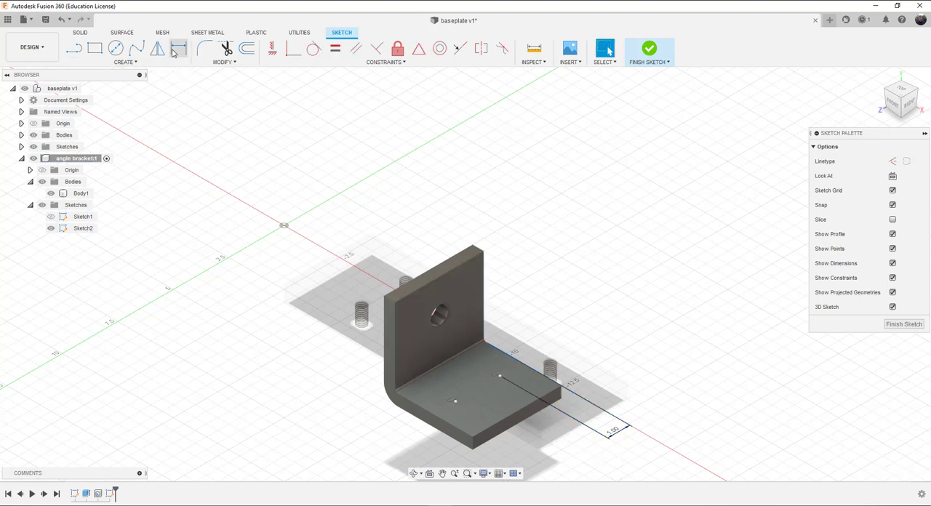
Step: Dimension the spacing between the two sketch points on the horizontal leg as 2 in
left_click(177, 48)
left_click(500, 376)
left_click(456, 401)
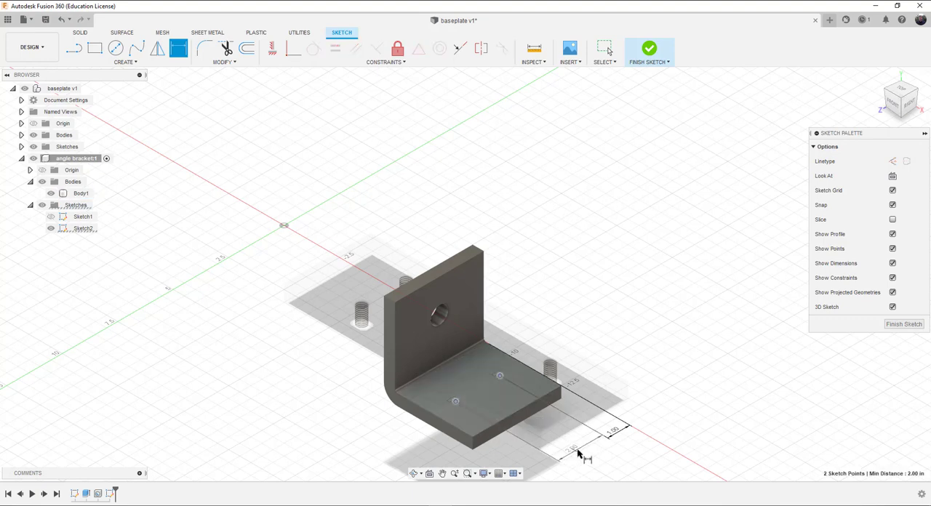
left_click(582, 446)
type("2")
key("Return")
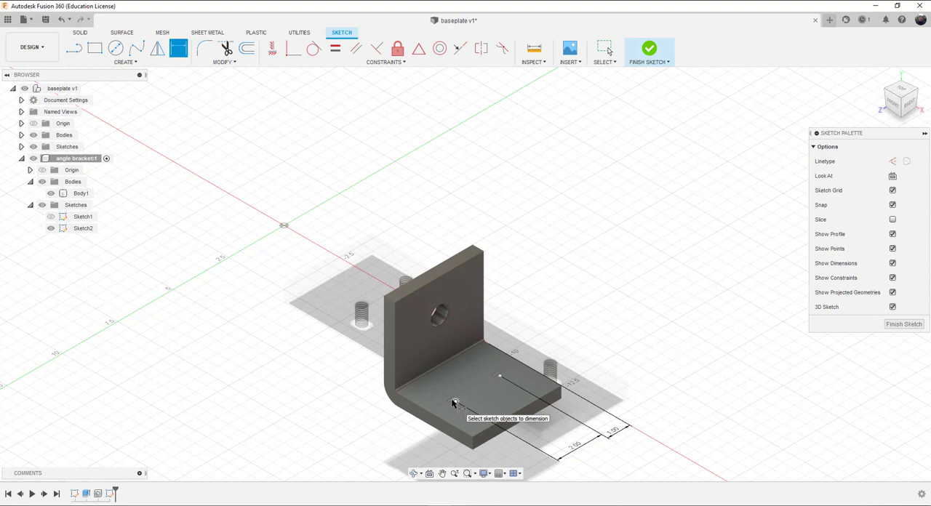
Step: Dimension the sketch point 1.50 in from the free end edge of the horizontal leg and finish the sketch
left_click(548, 399)
left_click(501, 376)
left_click(601, 345)
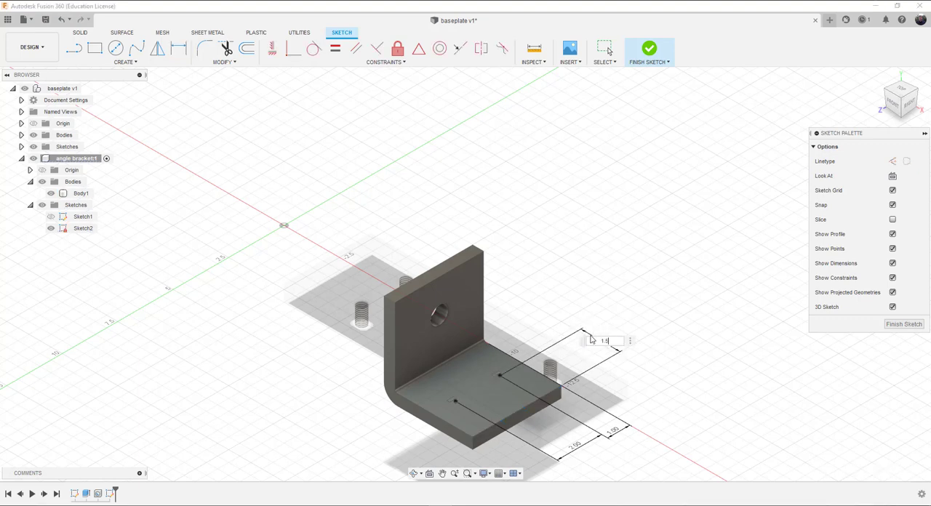
type("0")
key("Return")
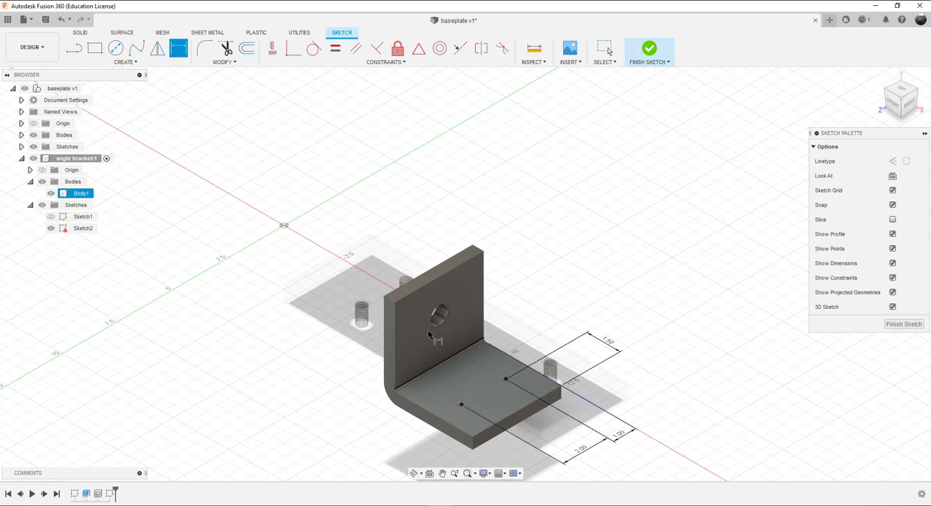
left_click(650, 49)
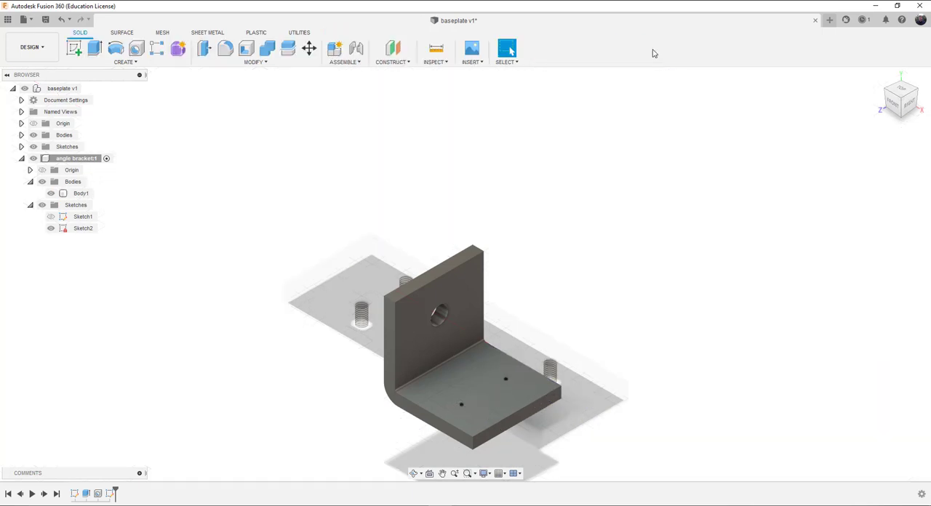
Step: Start a Hole feature with the clearance type and place it on both sketch points of the horizontal leg
left_click(136, 49)
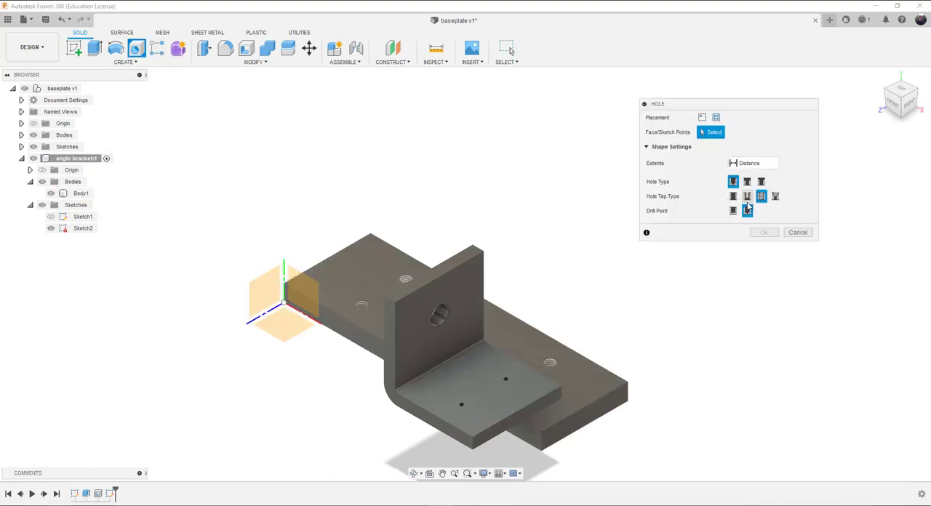
left_click(748, 197)
left_click(506, 379)
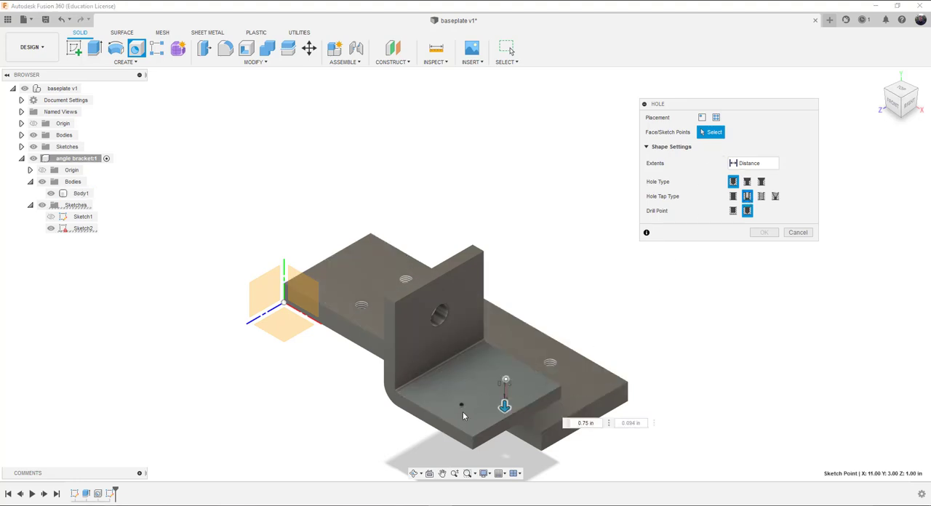
left_click(462, 406)
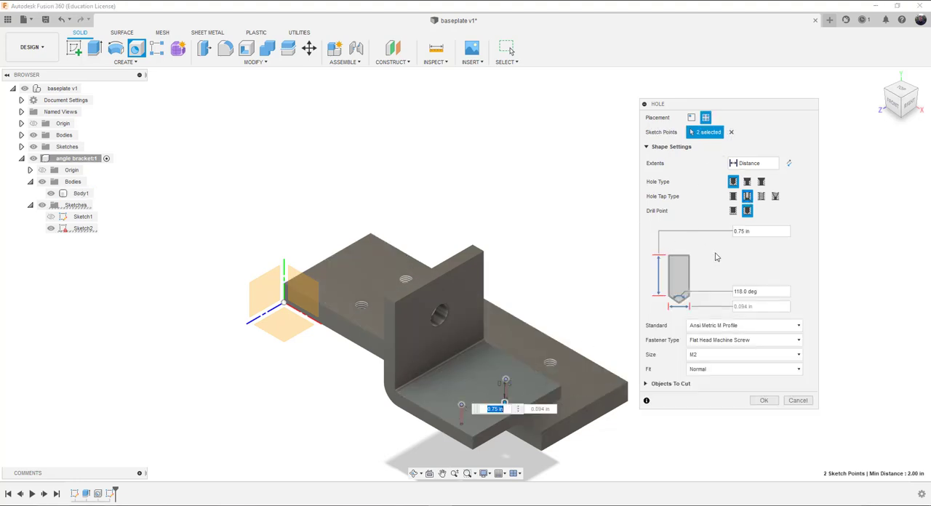
Step: Size both clearance holes for a 1/2 Hex Head Bolt under the Ansi Unified Screw Threads standard and create them
left_click(732, 327)
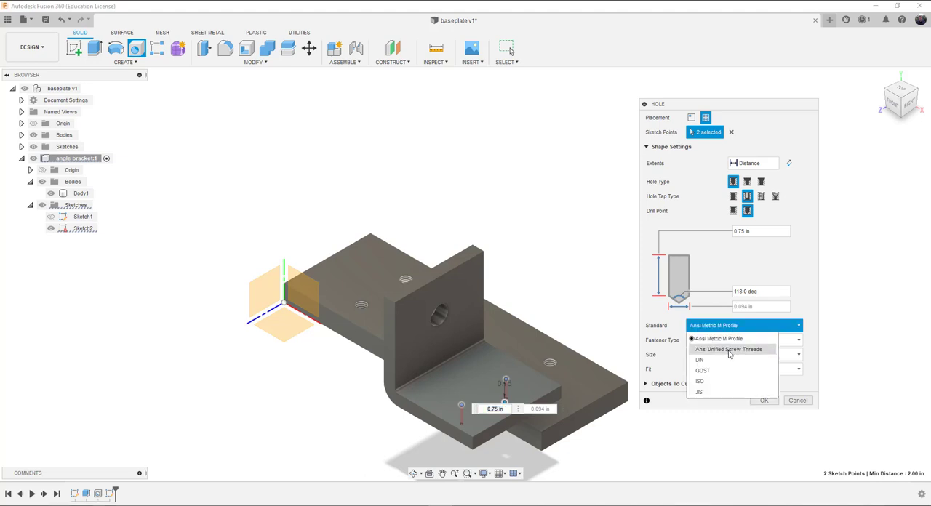
left_click(729, 350)
left_click(719, 354)
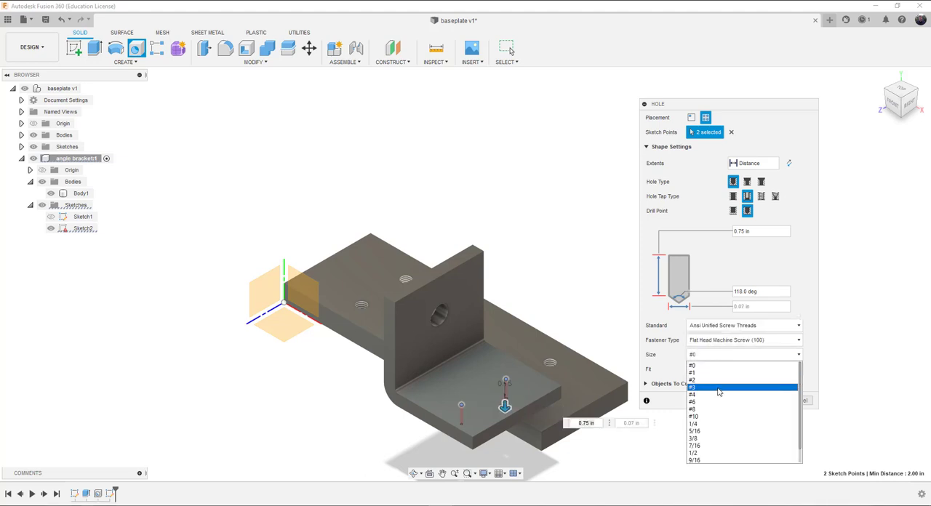
left_click(728, 340)
left_click(727, 340)
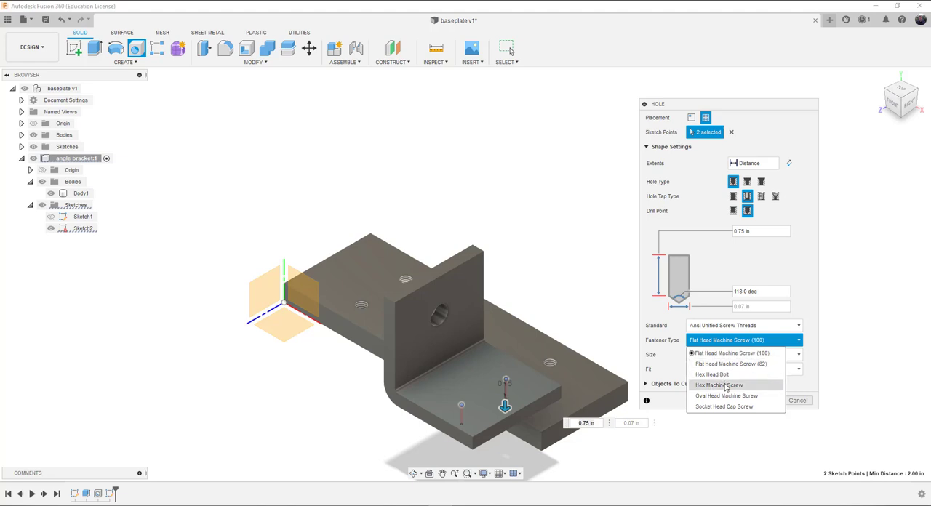
left_click(712, 375)
left_click(710, 355)
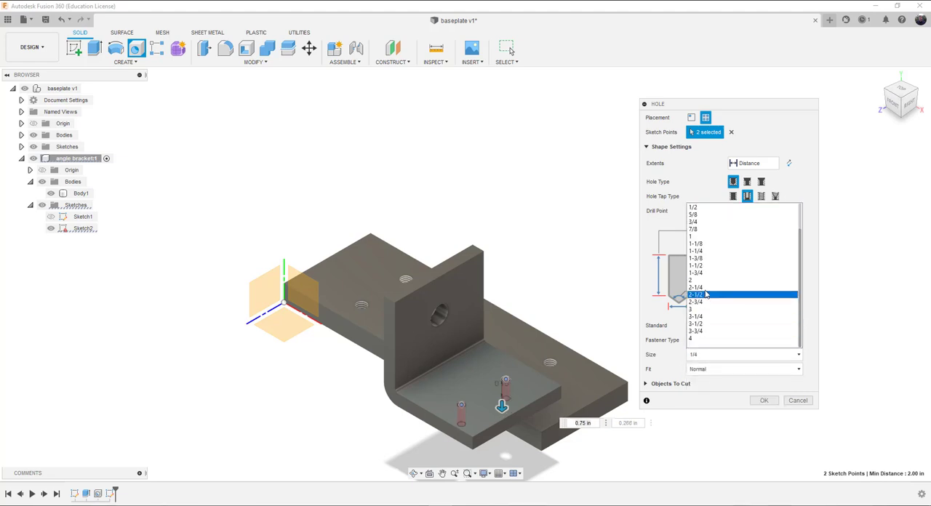
left_click(695, 208)
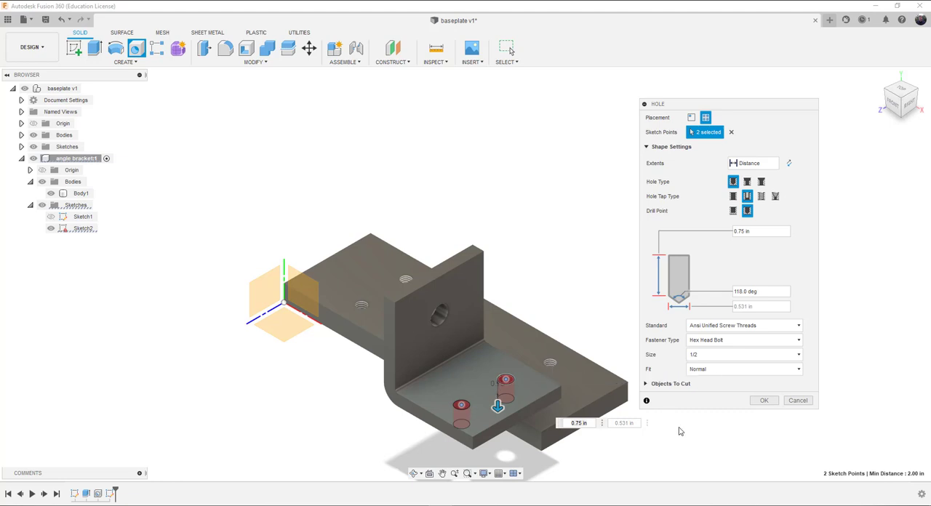
left_click(762, 401)
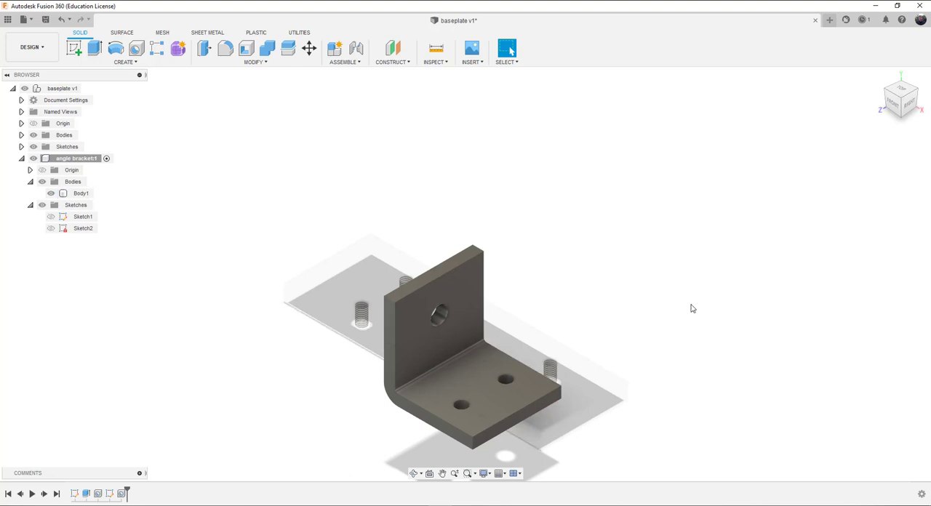
left_click(467, 364)
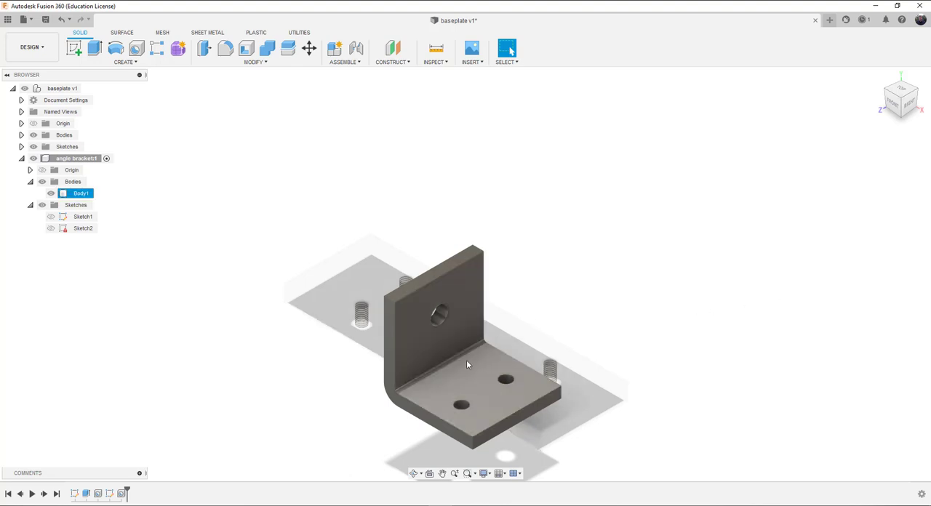